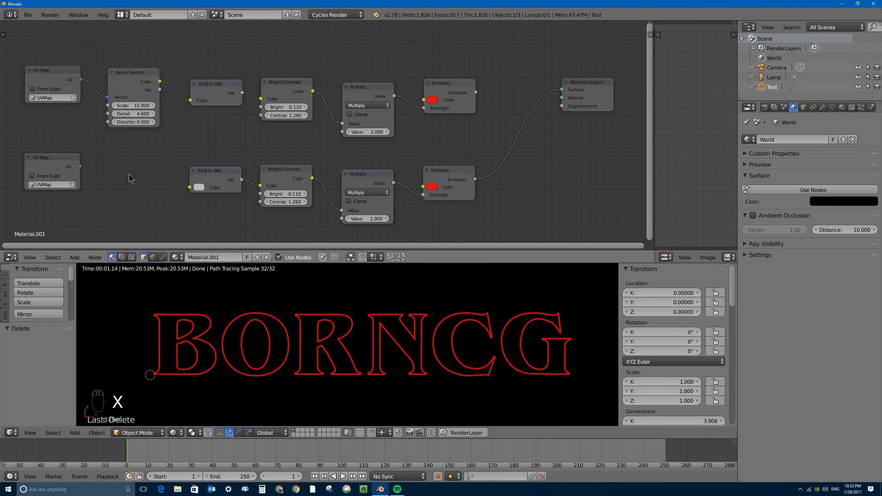
- Connect the lower UV Map node to a Voronoi Texture node and edit the texture's scale
drag(80, 167, 95, 188)
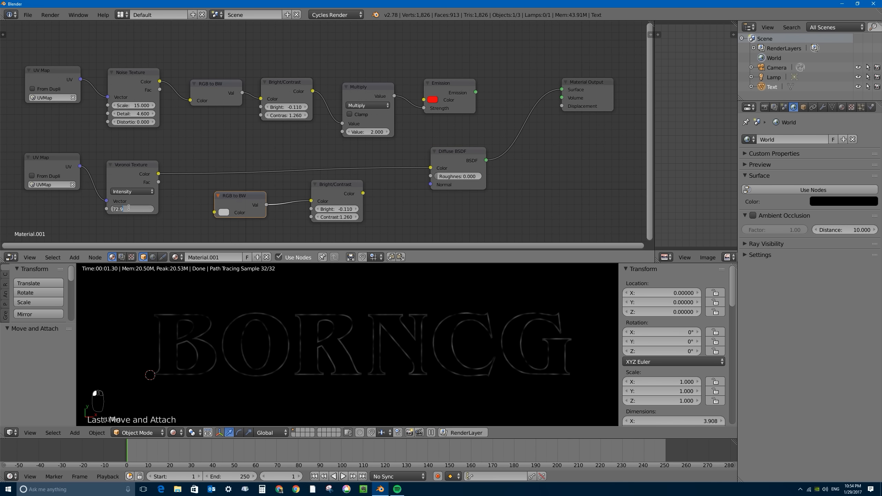
key(KP_0)
key(KP_0)
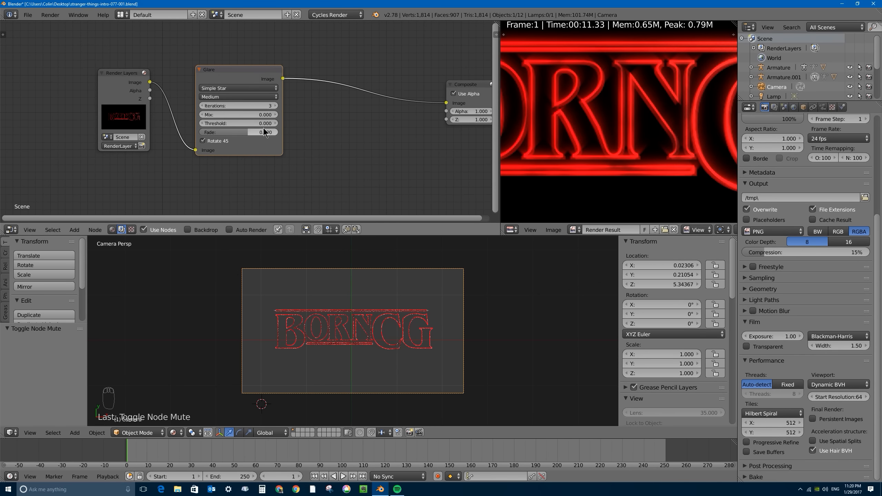
- Set the Fog Glow Glare node's size to 9 and place a duplicate of the node before the Composite node
click(275, 124)
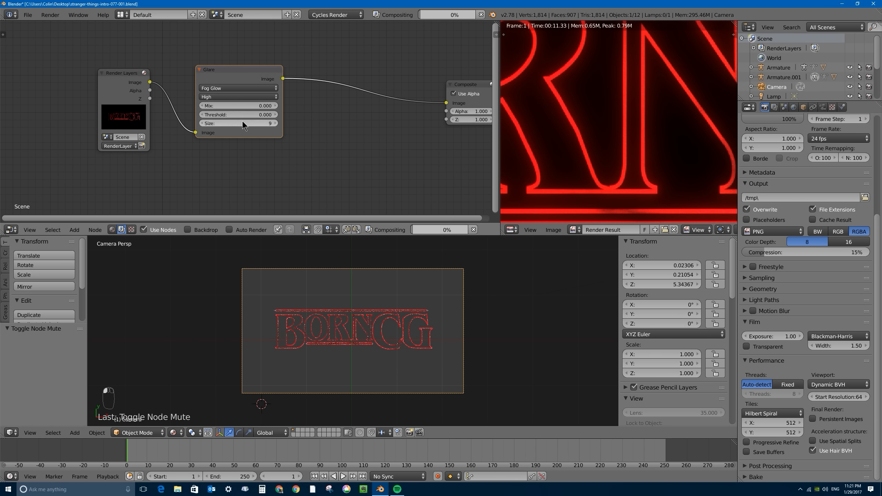
scroll(619, 122, down, 3)
click(233, 79)
key(shift+d)
click(350, 79)
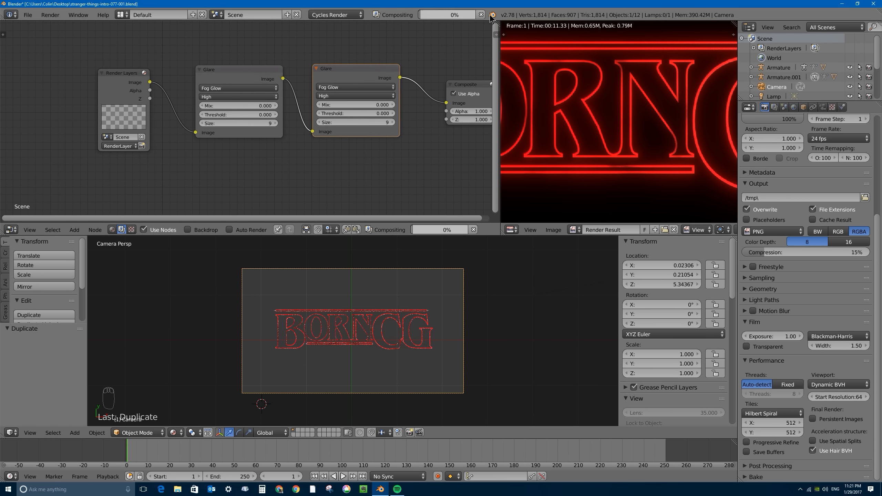
- Set the size of the second Fog Glow Glare node to 6
scroll(590, 132, down, 5)
scroll(590, 132, up, 4)
drag(342, 123, 321, 122)
scroll(600, 123, up, 3)
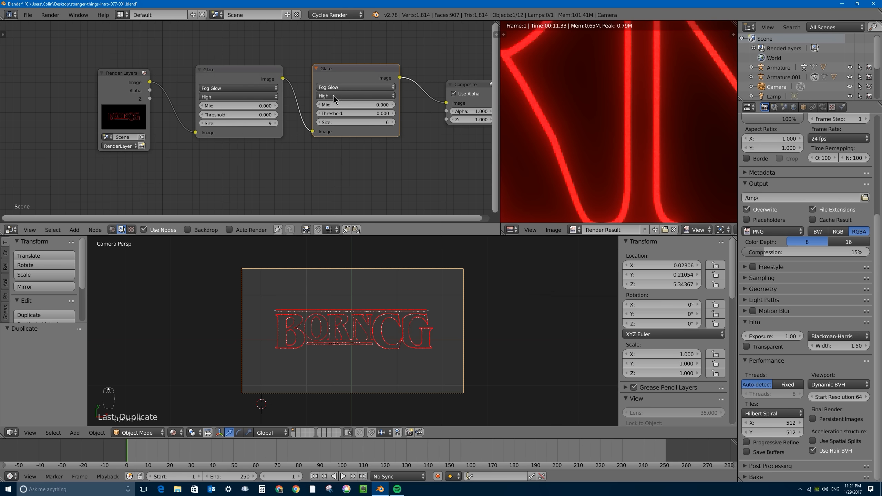
- Change the second Glare node's type to Streaks and show the node editor's properties sidebar
click(348, 87)
click(347, 77)
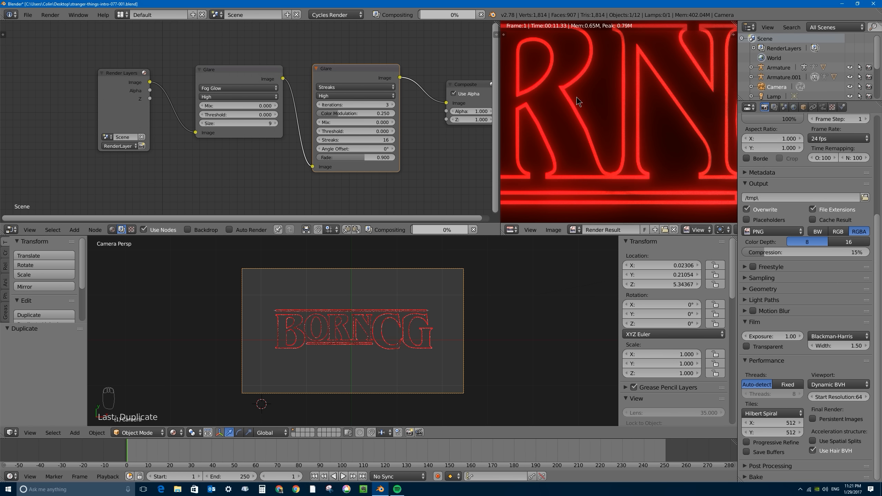
scroll(560, 74, down, 4)
click(496, 34)
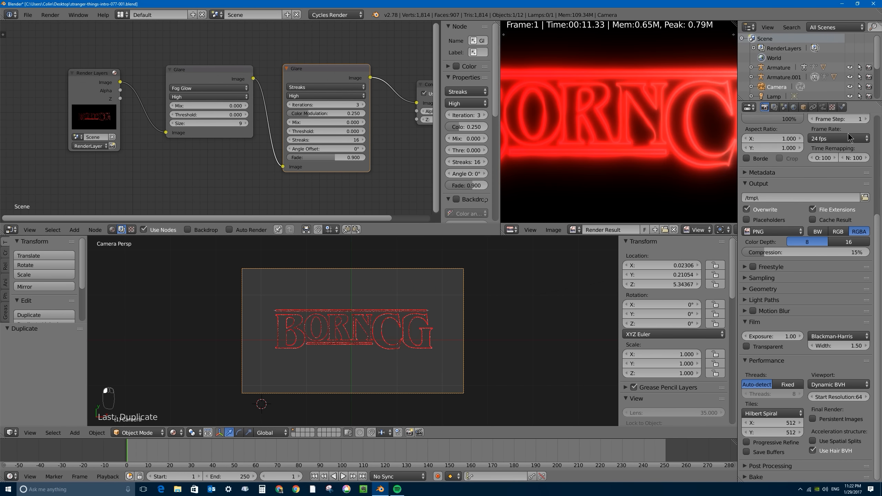
scroll(850, 138, up, 10)
mouse_move(444, 76)
mouse_down()
mouse_move(393, 76)
mouse_move(443, 76)
mouse_up()
scroll(462, 132, down, 12)
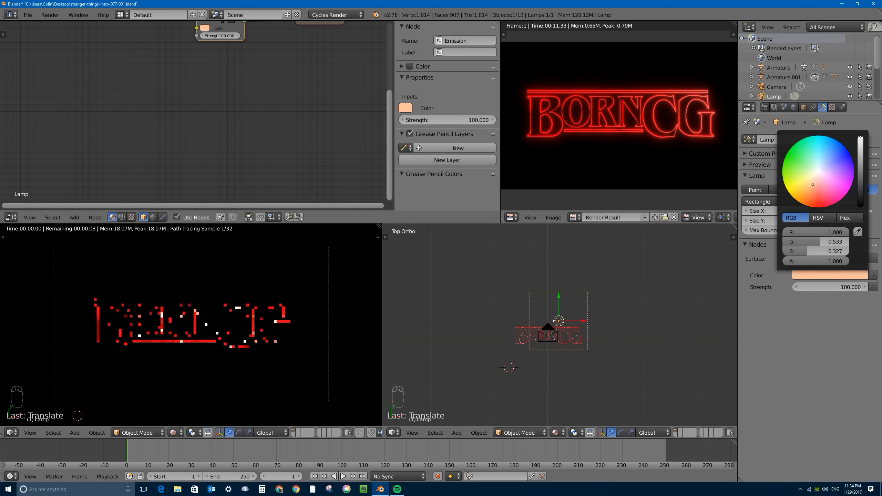
key(n)
scroll(132, 314, up, 5)
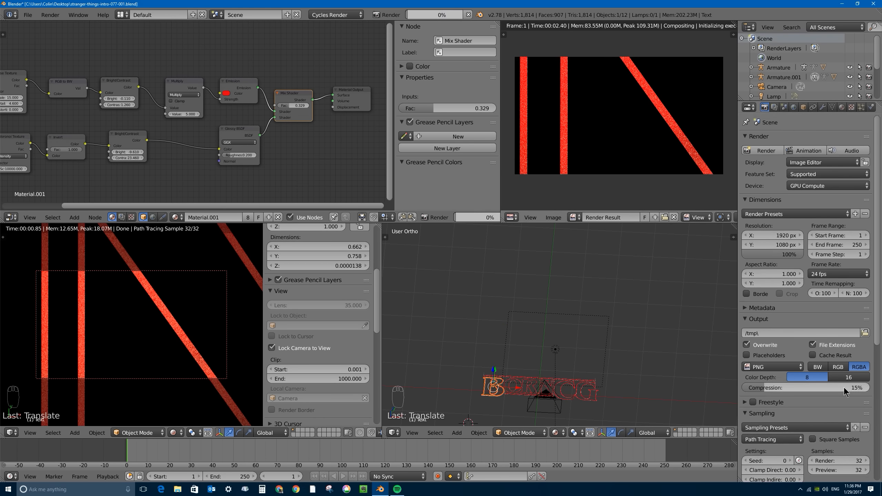
scroll(764, 153, up, 8)
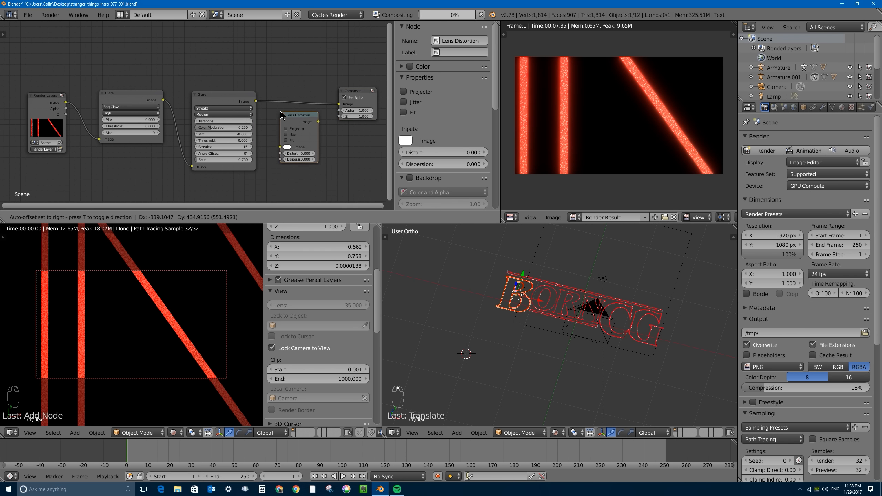
scroll(246, 129, up, 3)
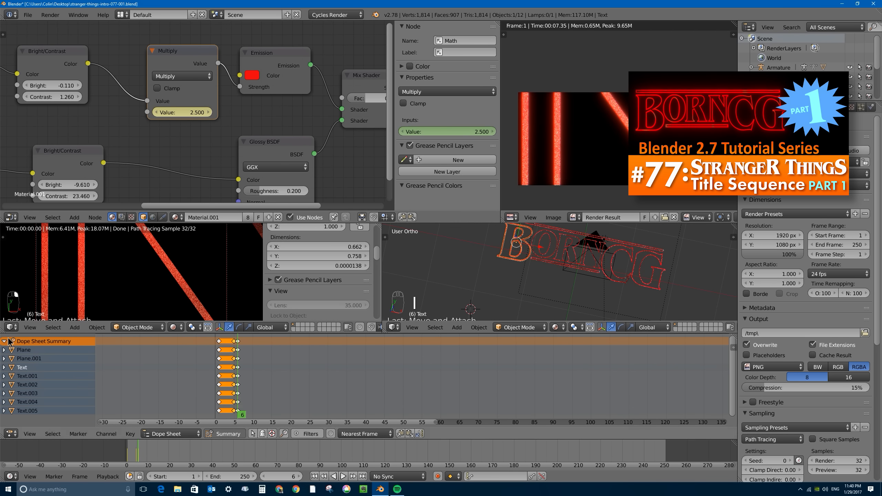
- Duplicate the flicker keyframes repeatedly along the Dope Sheet to continue the pattern past frame 100
key(shift+d)
key(g)
key(a)
key(shift+d)
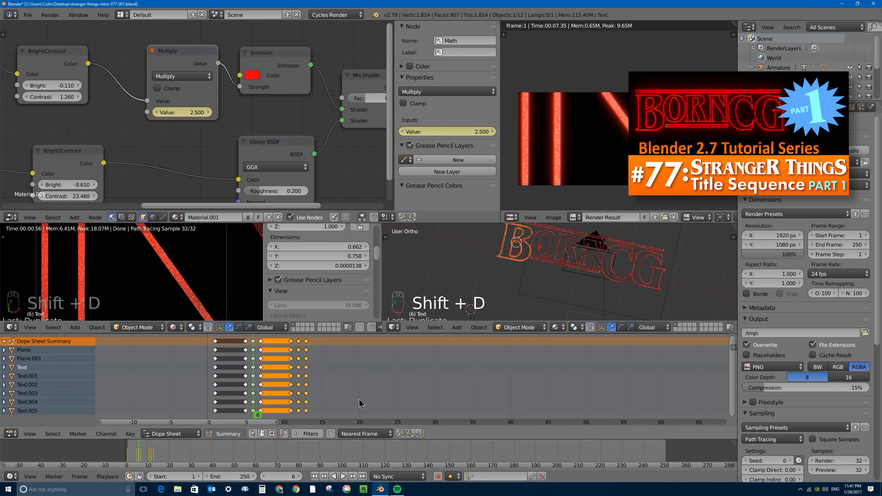
key(shift+d)
key(shift+d)
key(shift+d)
key(shift+d)
key(shift+d)
key(shift+d)
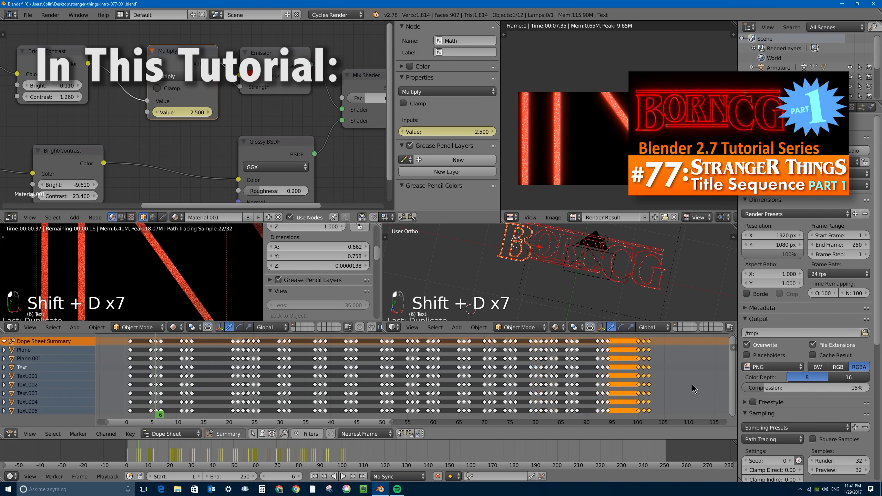
key(shift+d)
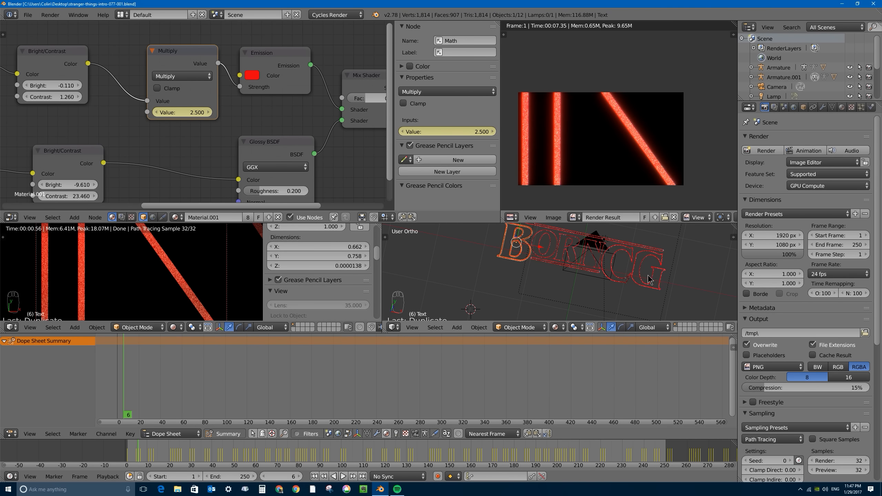
- Make both 3D viewports taller, and select the camera followed by the bone at the start of the upper bar
drag(622, 222, 607, 71)
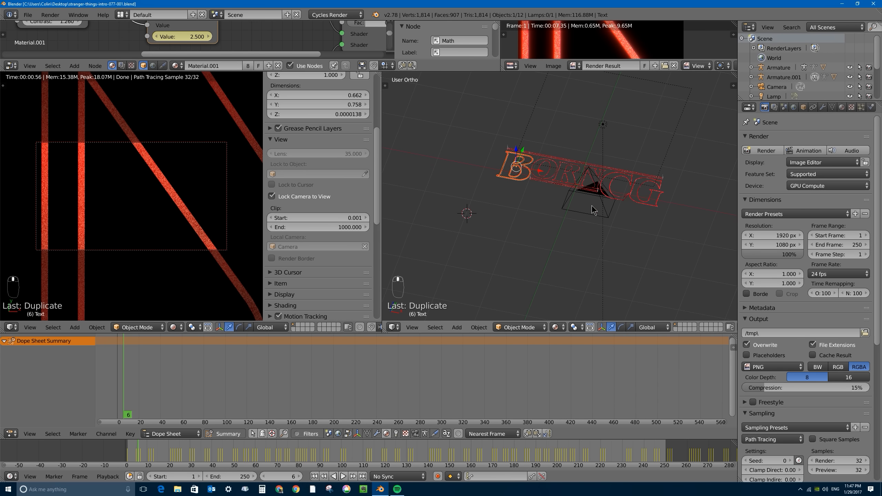
right_click(601, 205)
middle_drag(528, 153, 539, 181)
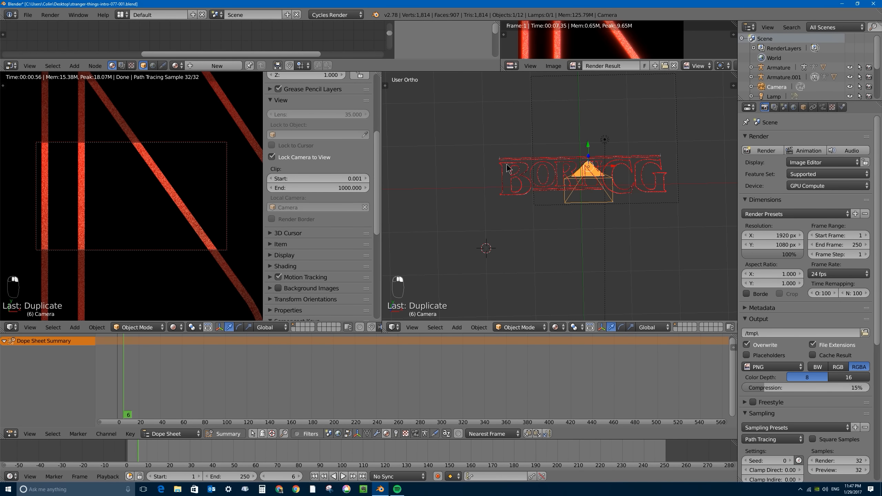
right_click(501, 159)
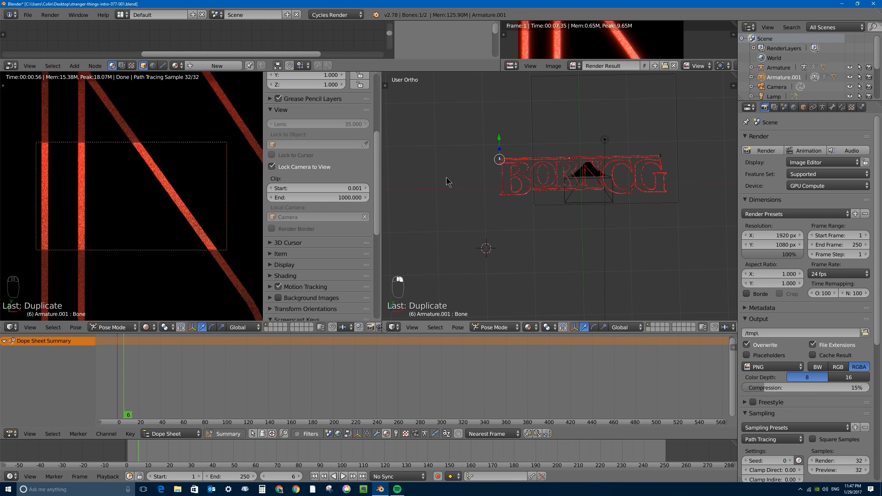
- Enlarge the user-perspective 3D viewport by narrowing the rendered view and shrinking the node editor and Dope Sheet areas
drag(382, 139, 279, 140)
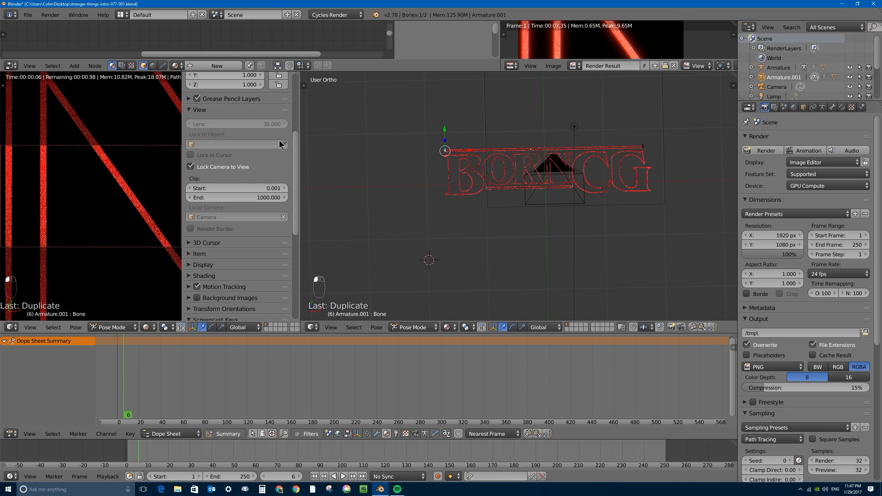
drag(181, 107, 225, 125)
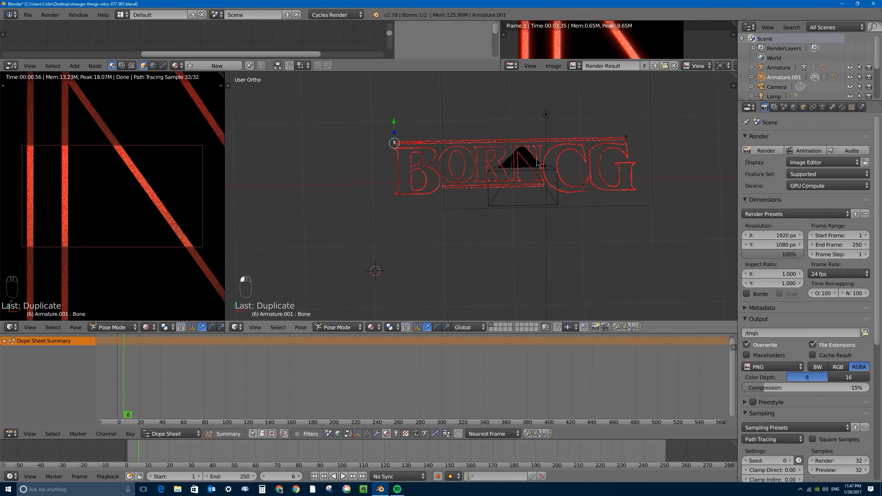
middle_drag(536, 159, 521, 195)
right_click(521, 196)
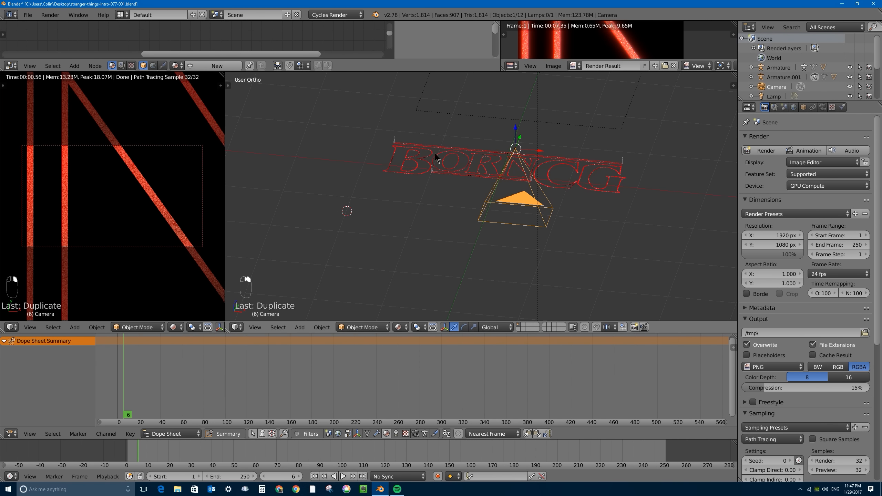
drag(350, 71, 350, 48)
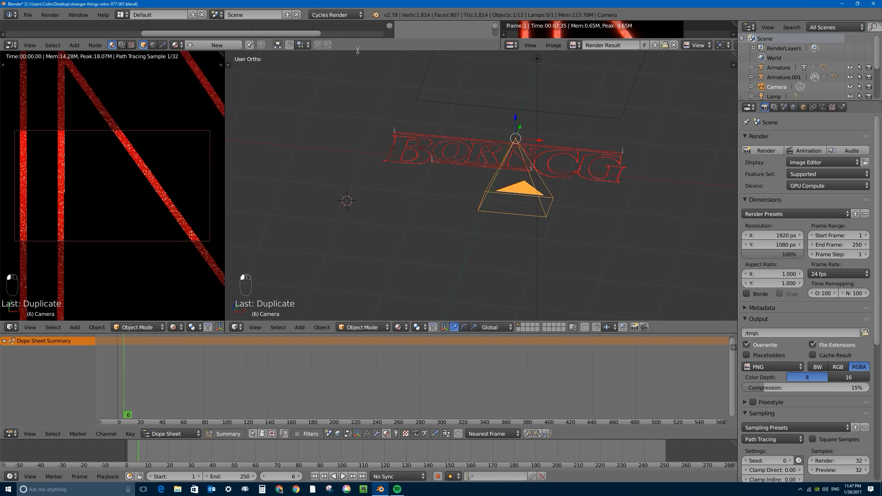
drag(431, 333, 431, 378)
- Select all six letter objects of the BORNCG title together, from the B to the G
right_click(451, 170)
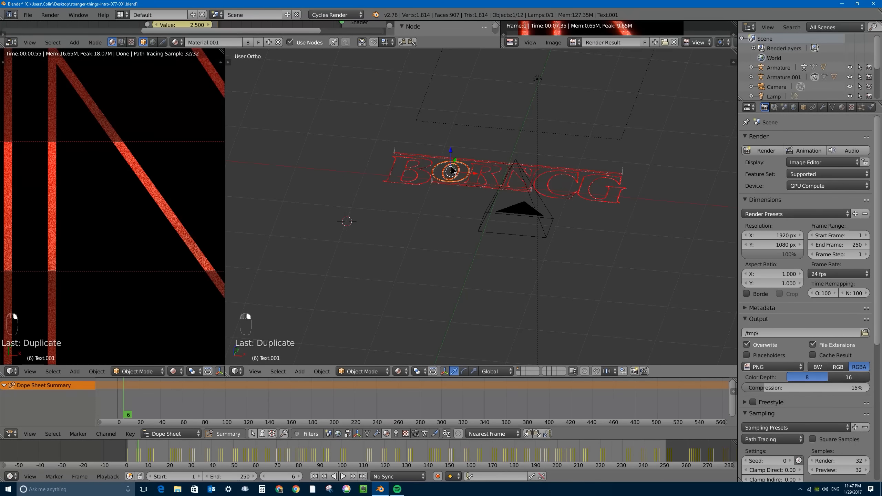
right_click(426, 171)
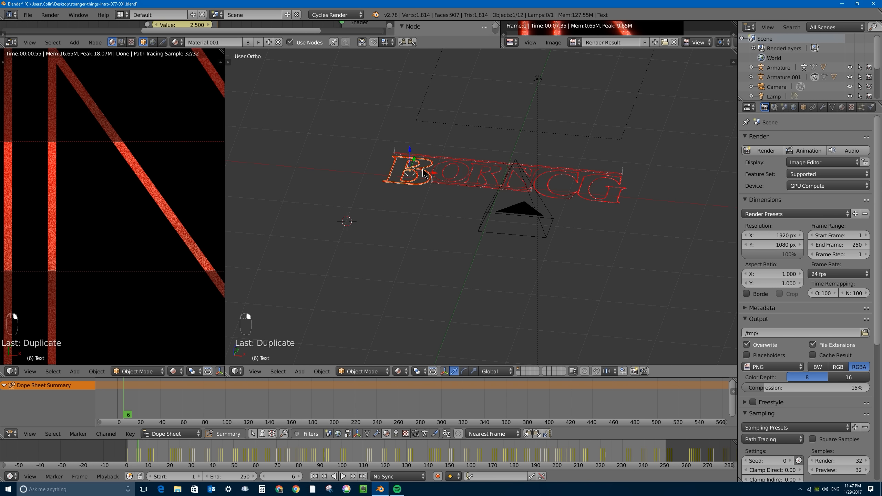
shift+right_click(457, 171)
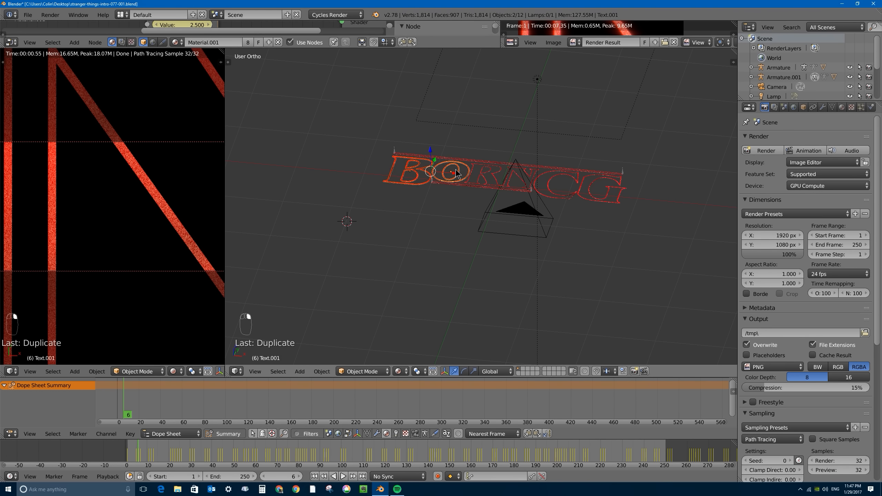
shift+right_click(480, 172)
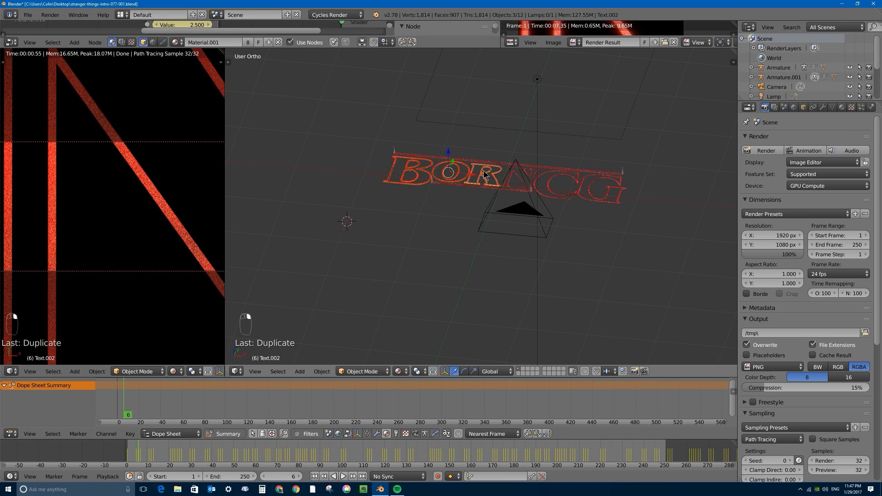
shift+right_click(517, 178)
shift+right_click(546, 179)
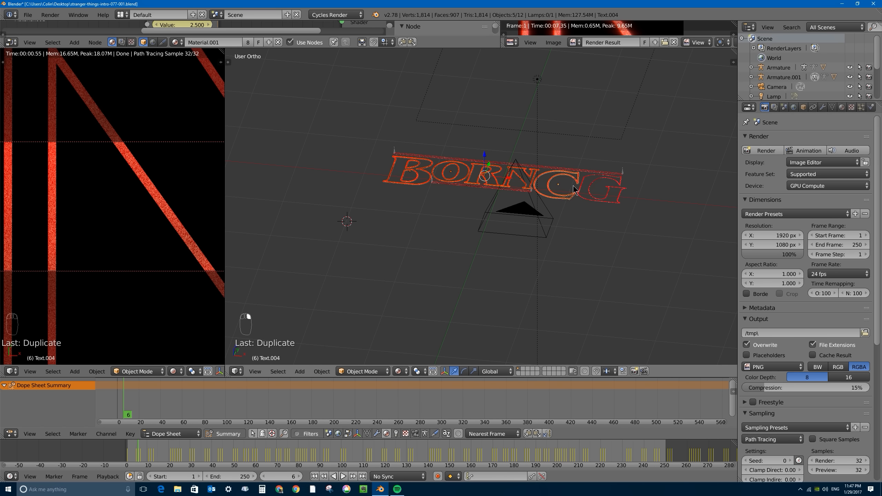
shift+click(594, 190)
- Go to frame 1 and insert a Location keyframe for the selected letters
click(119, 403)
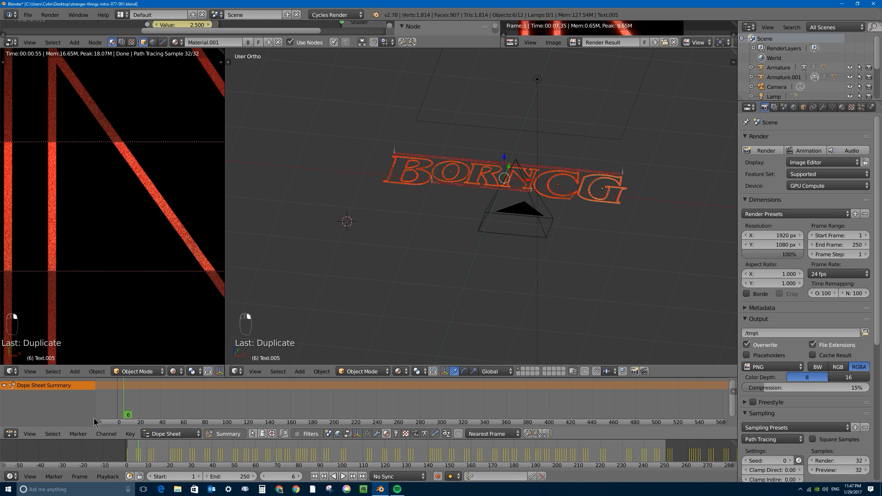
key(alt+a)
key(alt+a)
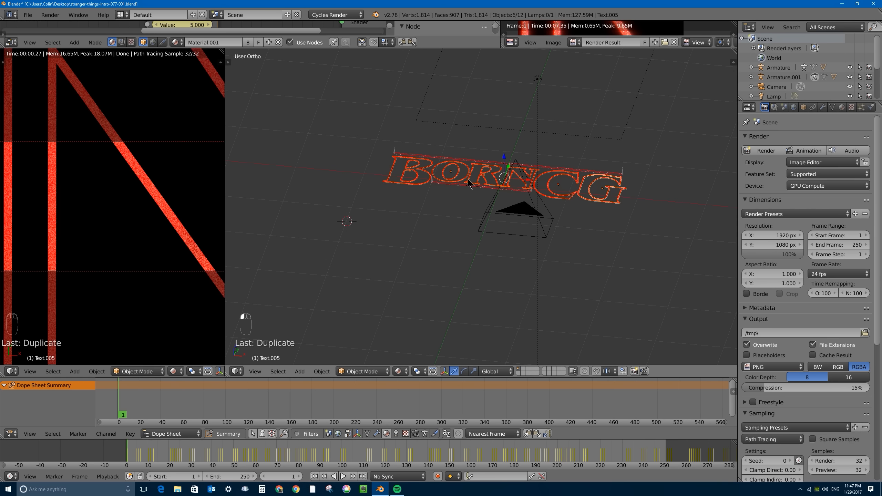
key(i)
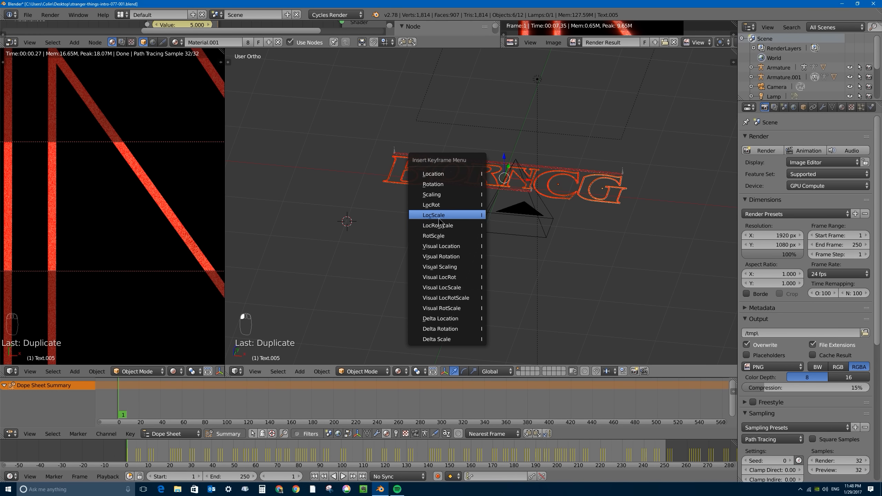
click(440, 175)
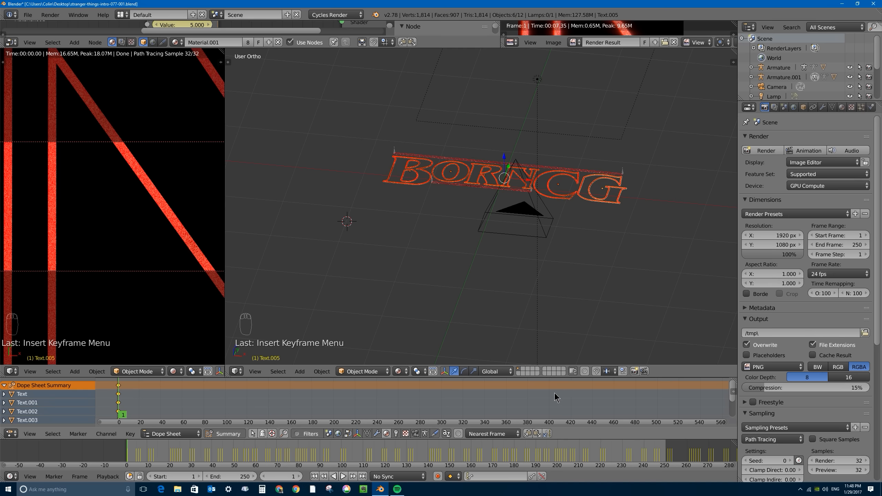
- Set the timeline's active keying set to Location
click(437, 477)
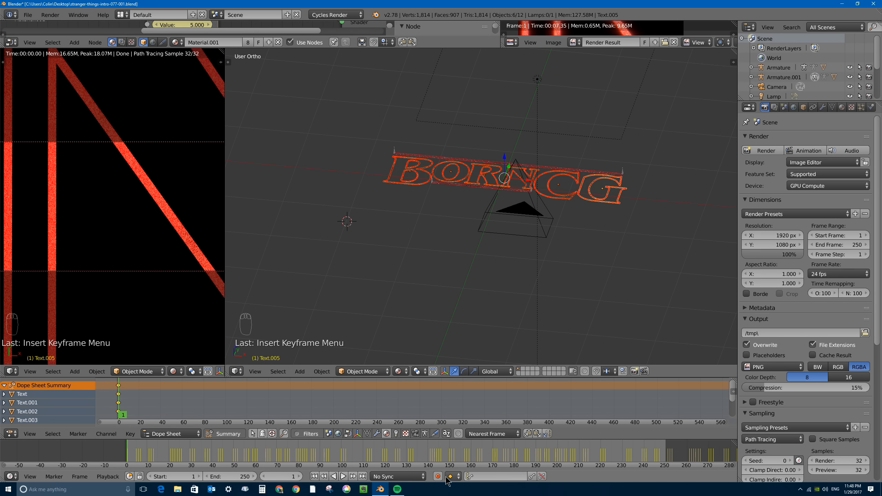
click(488, 476)
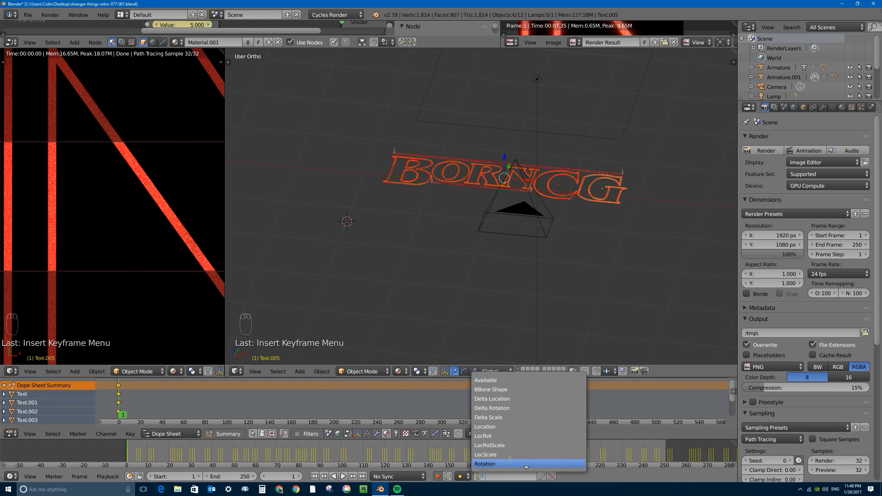
click(502, 426)
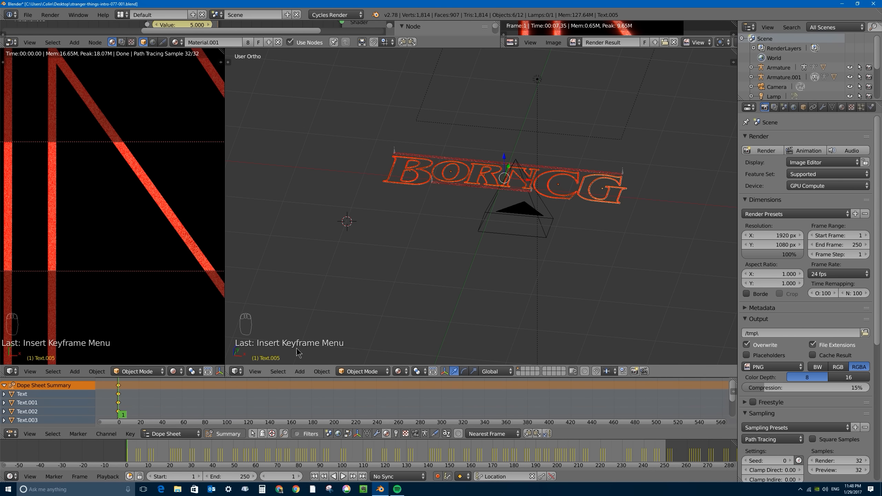
- Switch to the top view, go to frame 140 and insert a Location keyframe for the selected letters
key(KP_7)
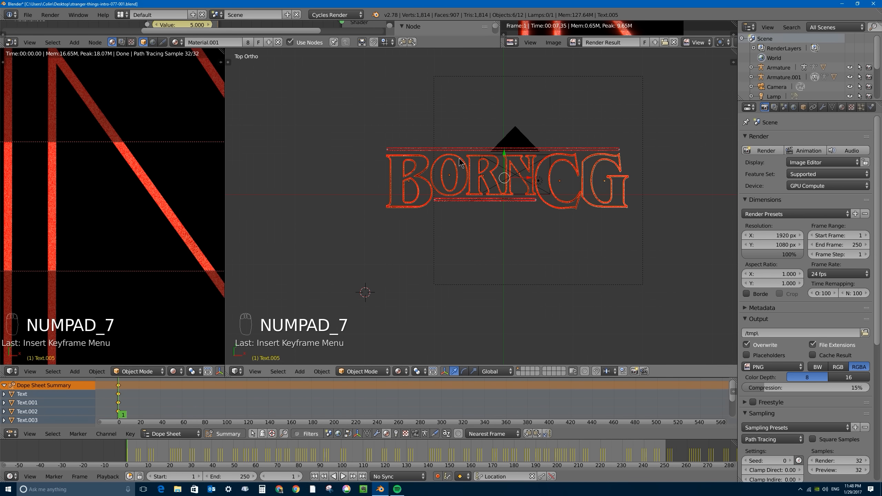
click(171, 396)
drag(171, 396, 269, 393)
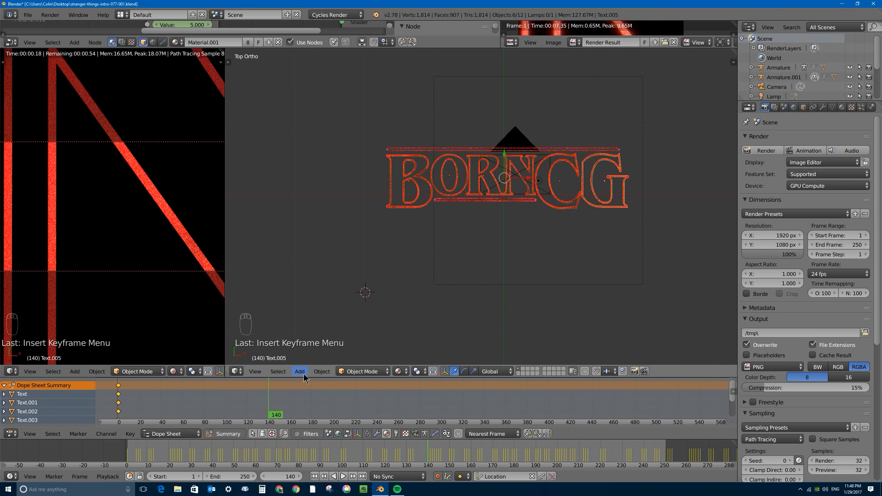
key(i)
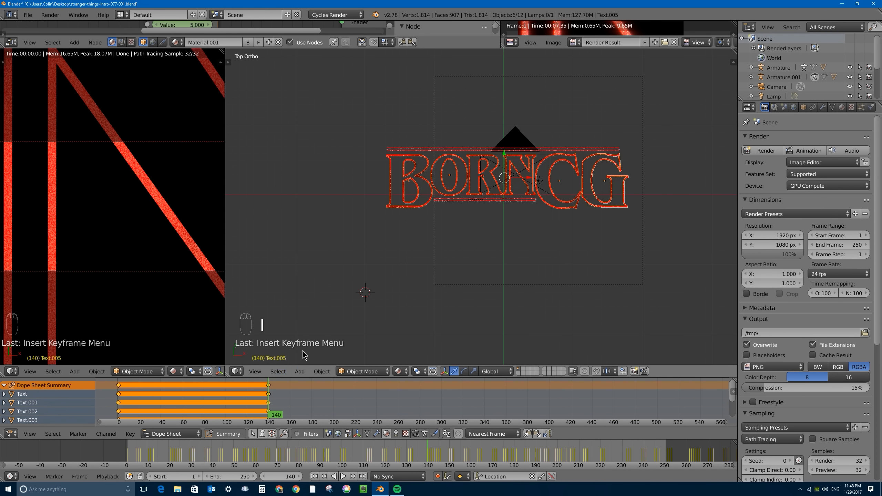
- At frame 460, move the B and the O one by one well below and to the left of the title
drag(273, 397, 613, 399)
scroll(414, 184, down, 3)
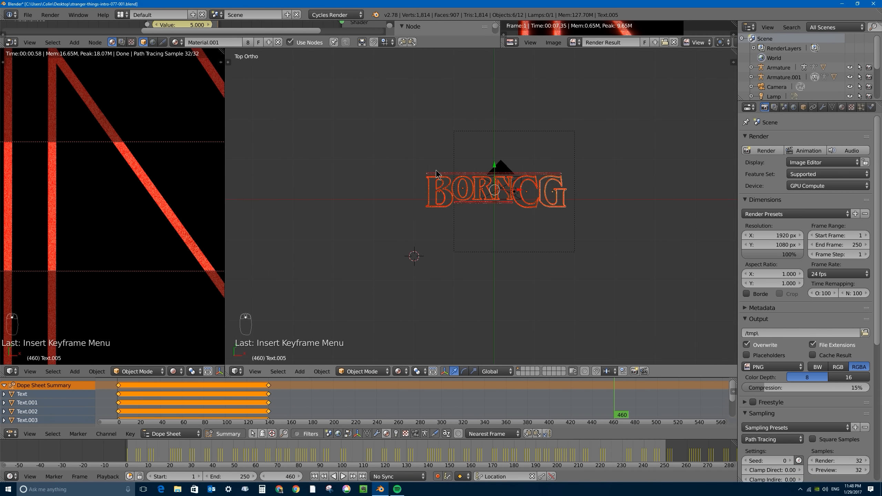
right_click(440, 207)
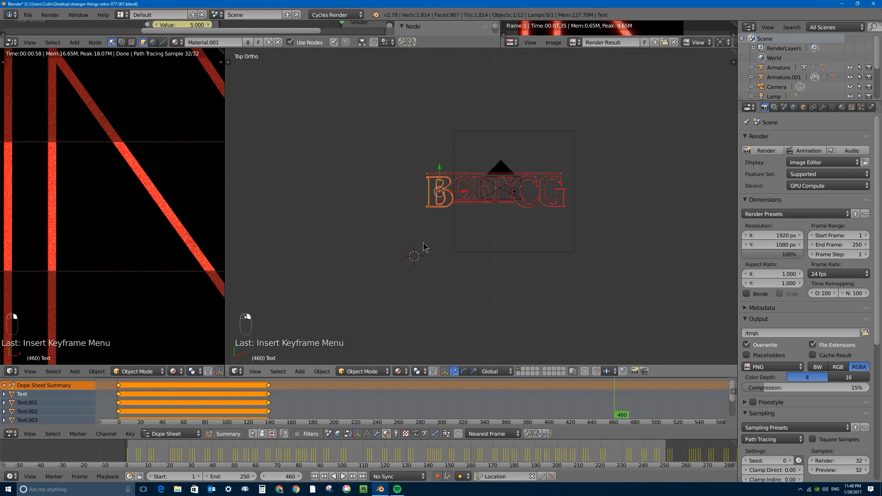
key(g)
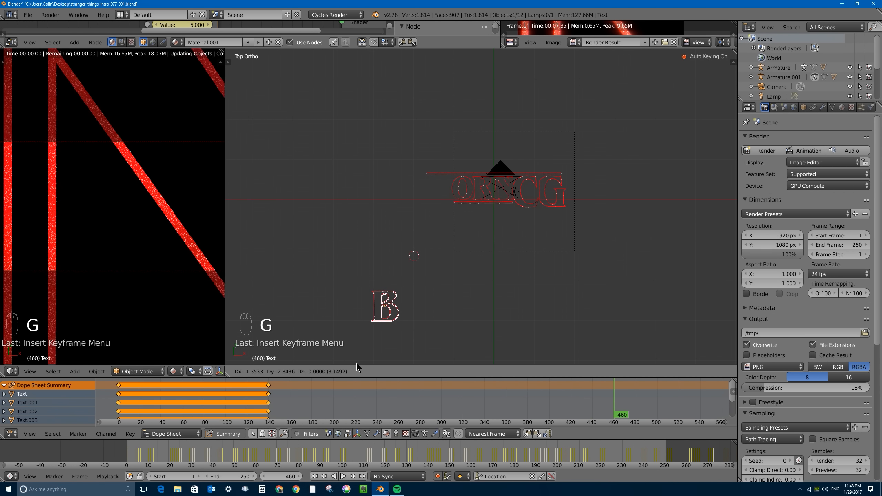
click(374, 338)
right_click(460, 189)
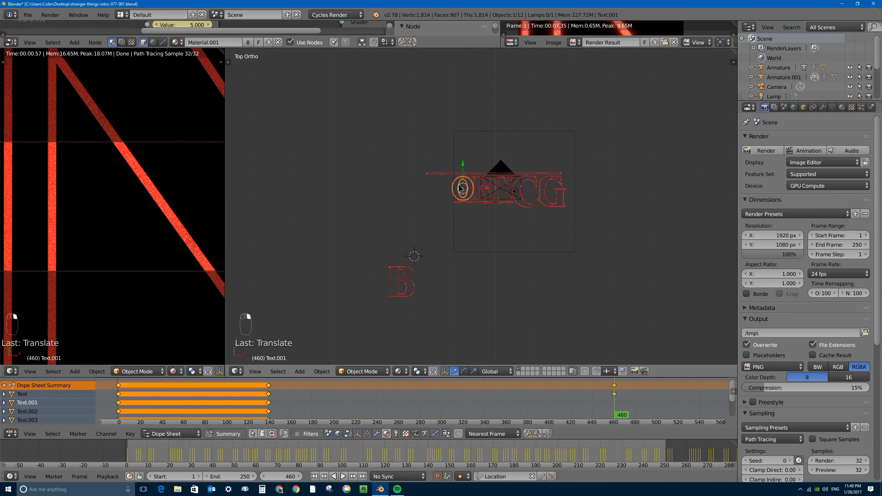
key(g)
click(329, 298)
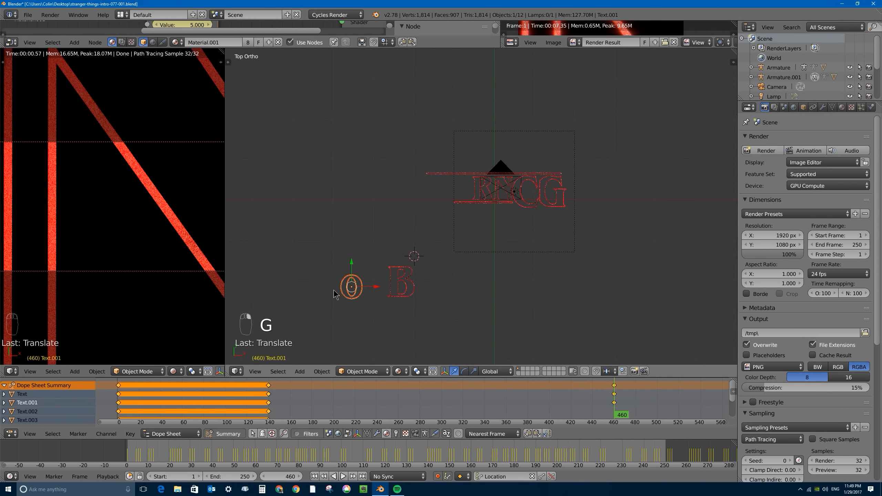
- Move the R straight above the title and slide the N along X to beyond the G
right_click(488, 192)
key(g)
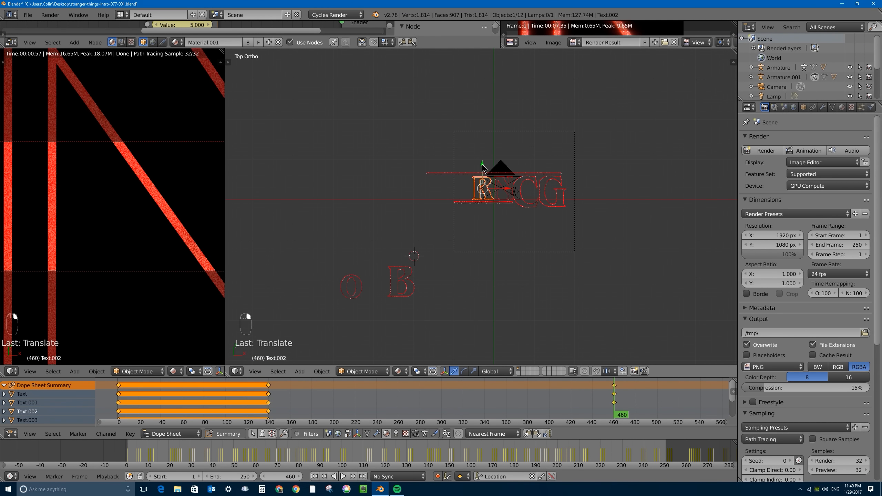
click(500, 75)
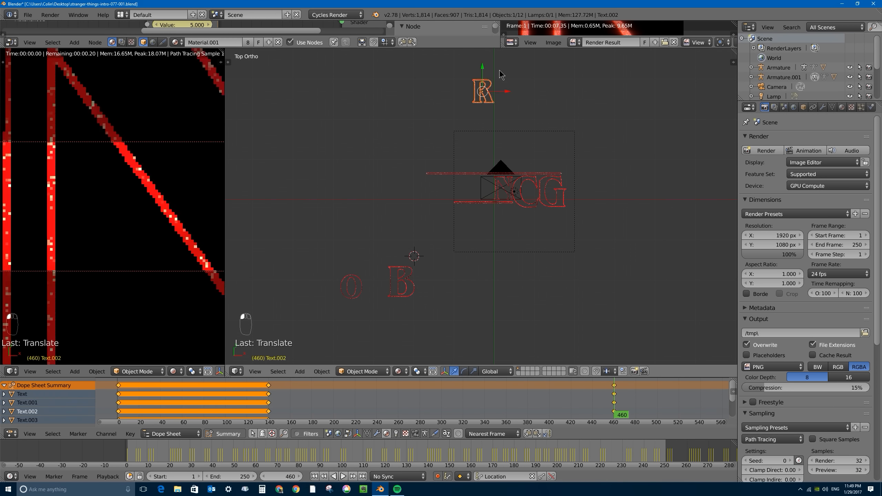
right_click(508, 188)
right_click(505, 203)
right_click(511, 194)
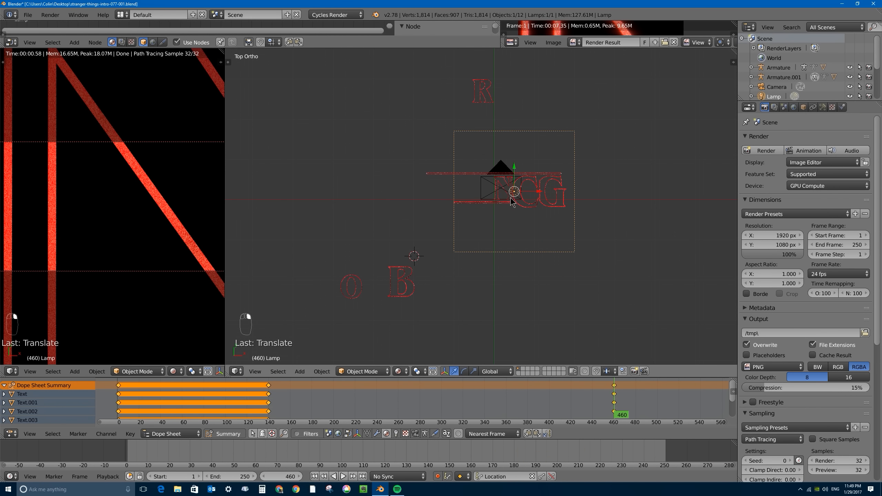
right_click(511, 197)
drag(523, 189, 606, 188)
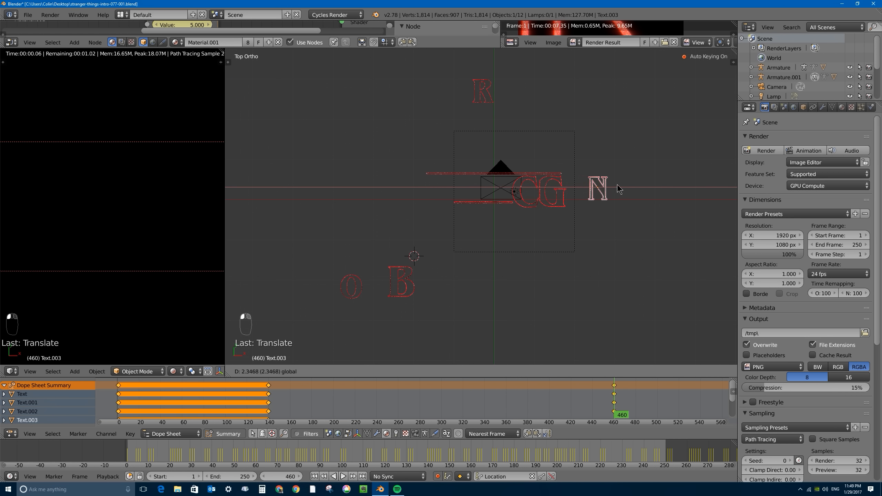
key(Escape)
- Move the C below and to the right of the title, outside the lamp's square outline
right_click(535, 205)
key(g)
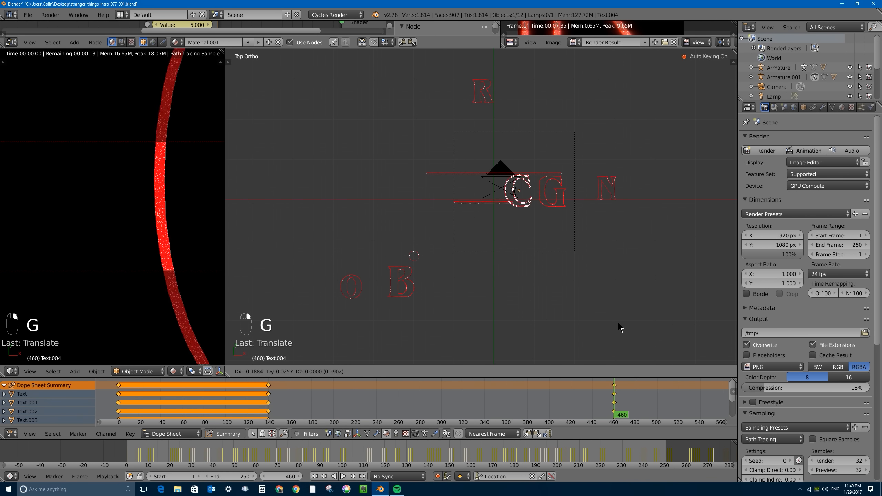
click(669, 73)
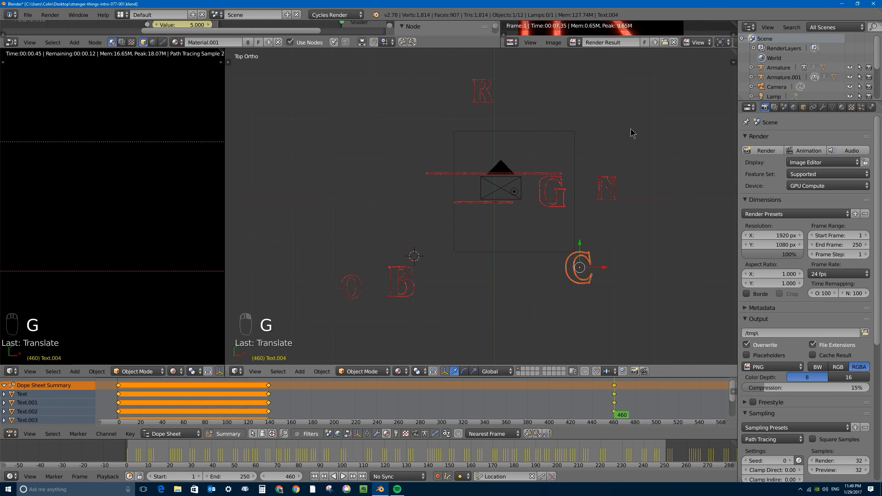
- Reposition the G along the X axis only, placing it just beside the N
right_click(558, 201)
key(g)
click(674, 287)
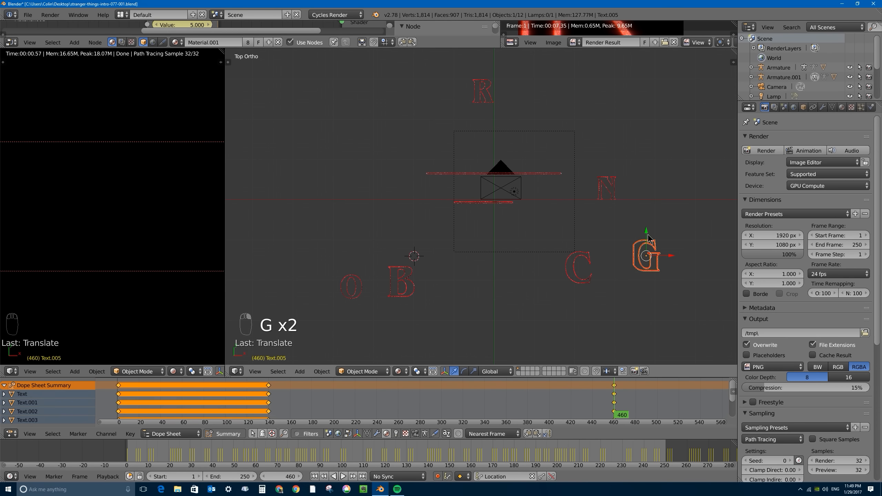
key(ctrl+z)
key(g)
key(x)
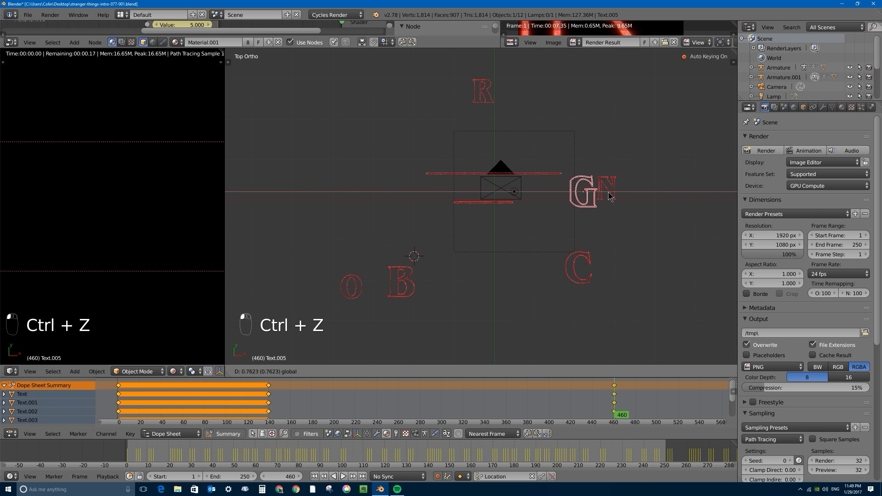
click(610, 197)
- Add the N to the selection and slide the G and N together farther out along the X axis
shift+right_click(607, 190)
key(g)
key(x)
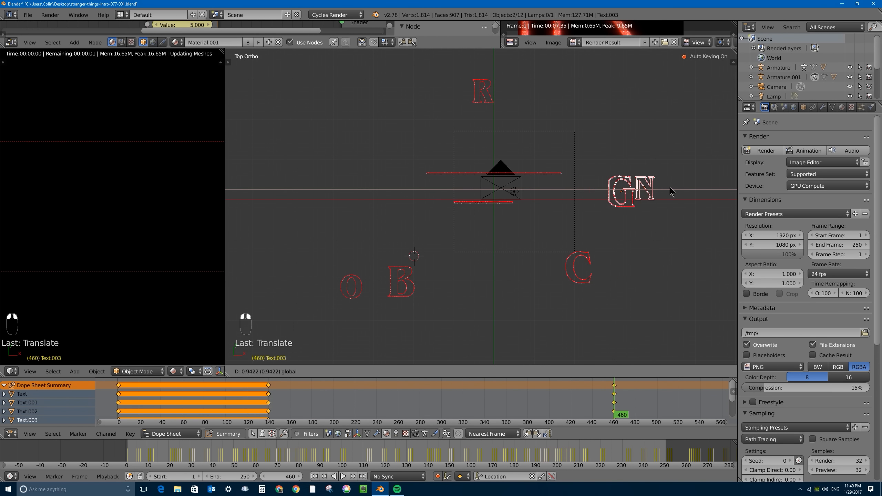
click(688, 192)
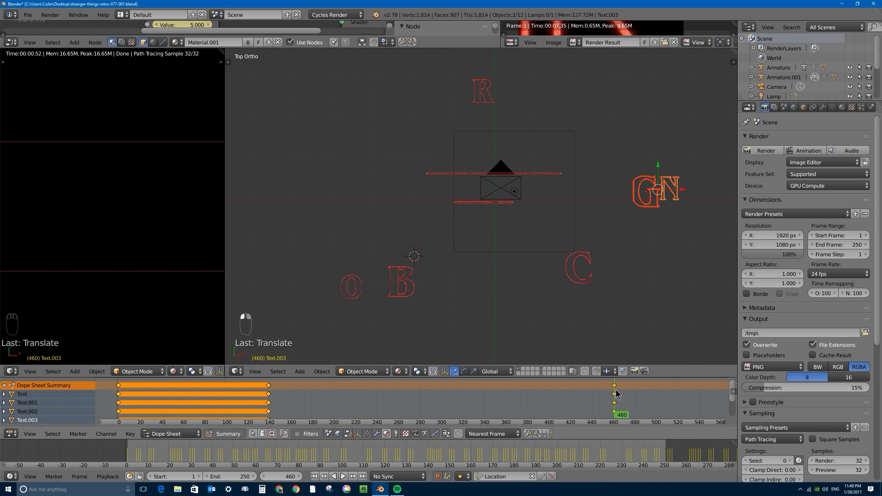
- Return to the start of the animation and play it back to check the letters' timing
key(Down)
key(Down)
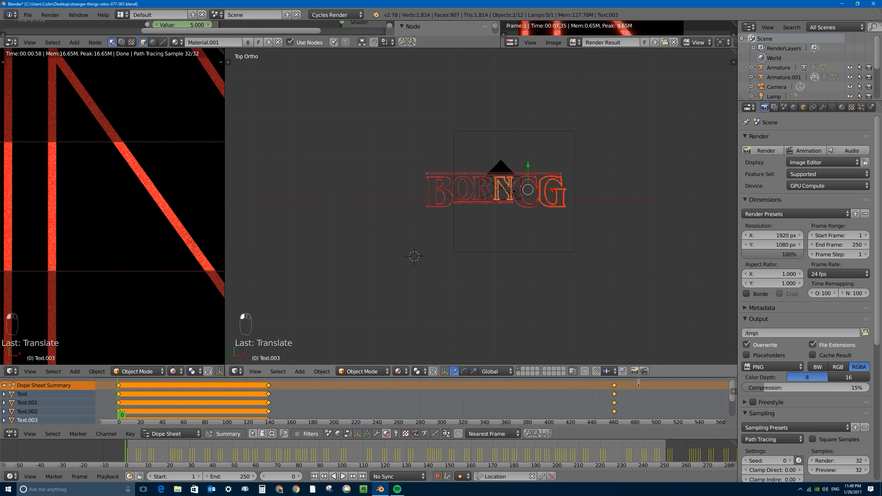
key(alt+a)
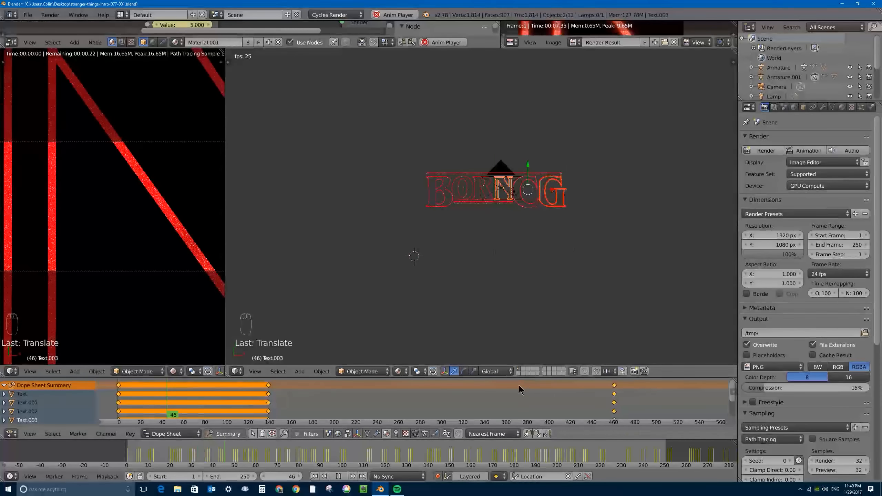
drag(469, 404, 392, 427)
key(Escape)
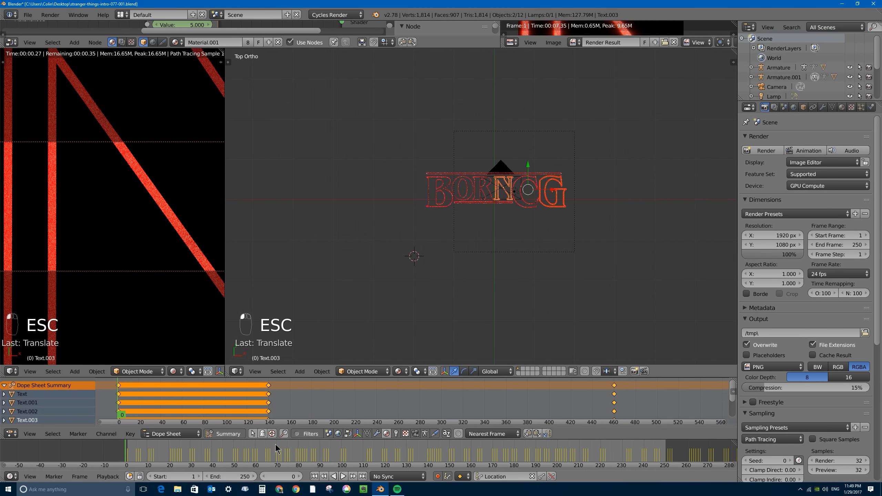
- Set the animation's end frame to 460
click(242, 474)
text(46)
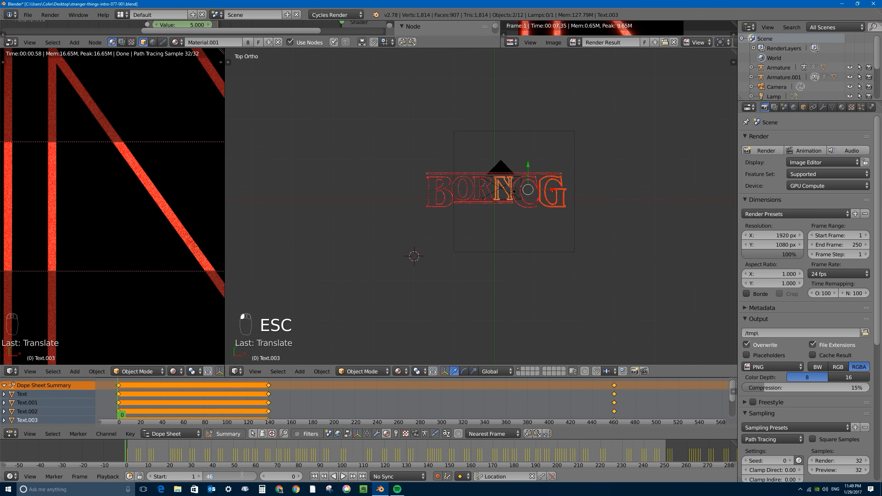
text(0)
key(Return)
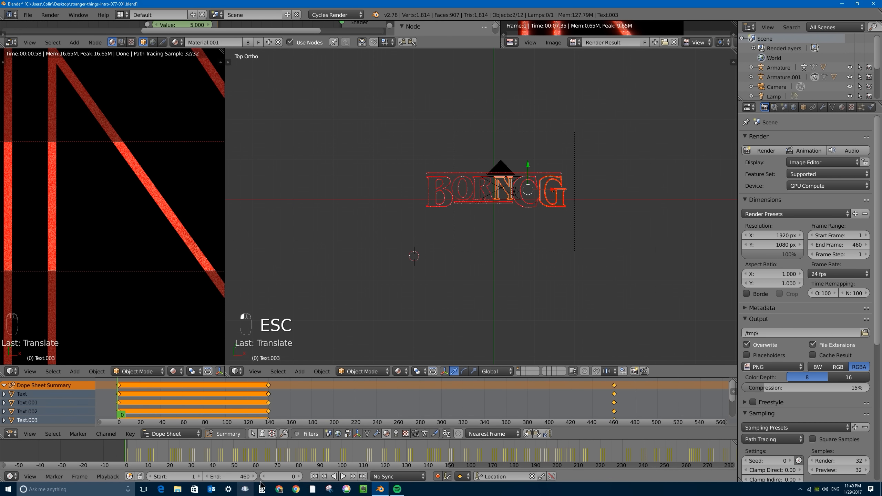
- Play the animation from frame 140 to review how the letters move apart
drag(284, 403, 269, 396)
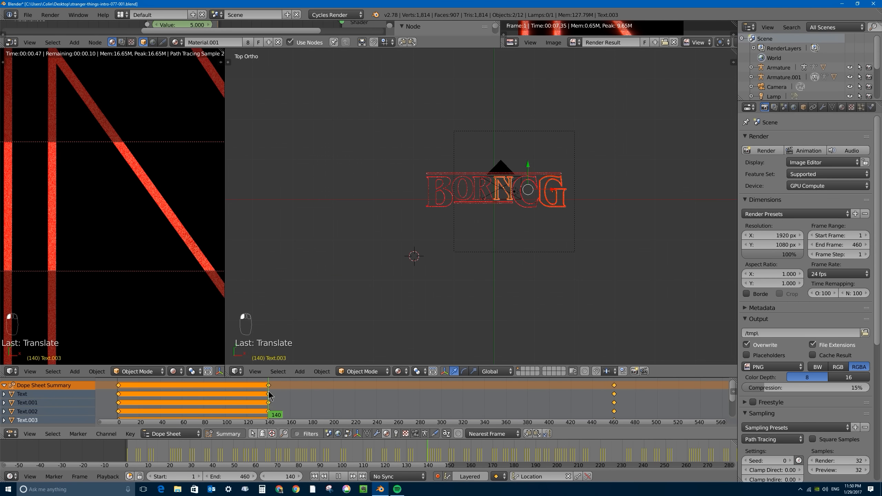
key(alt+a)
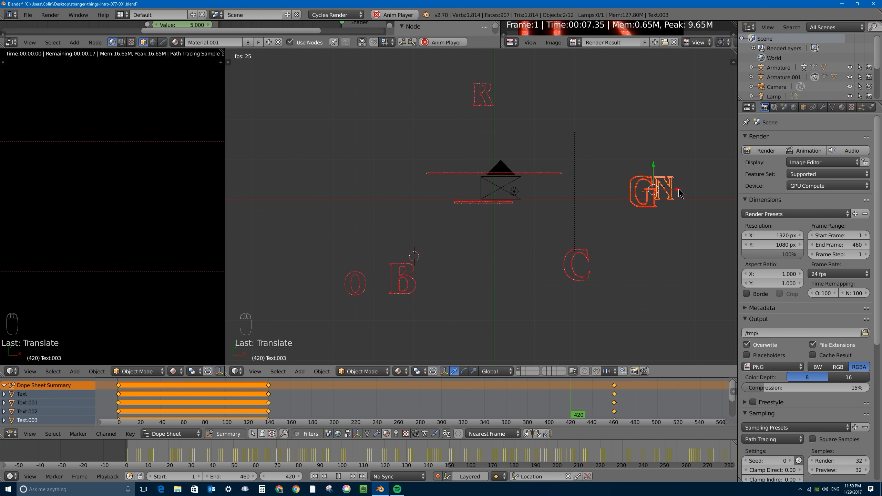
key(Escape)
- At frame 460, move the N alone to just below and to the left of the C, and check its motion
click(613, 401)
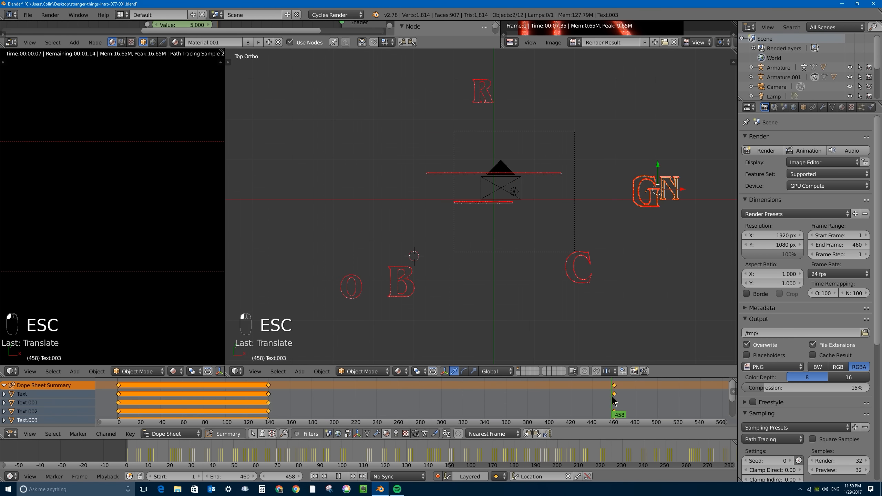
right_click(683, 189)
drag(692, 187, 553, 282)
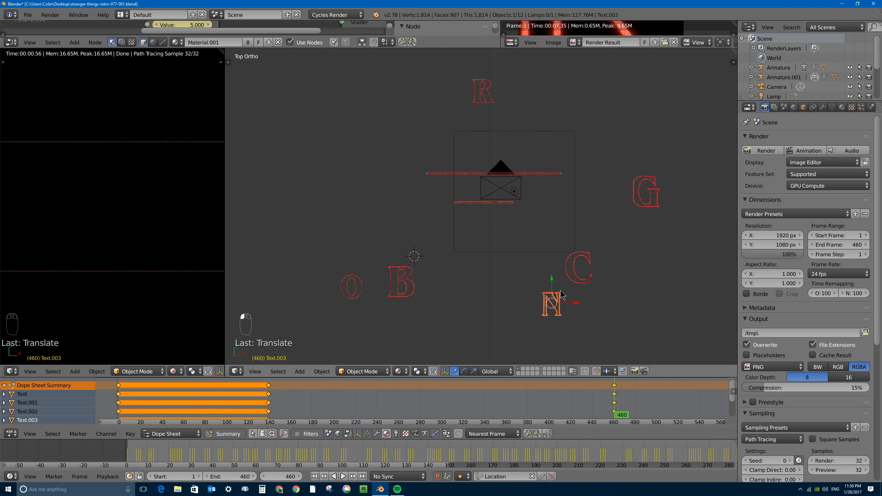
drag(603, 403, 634, 385)
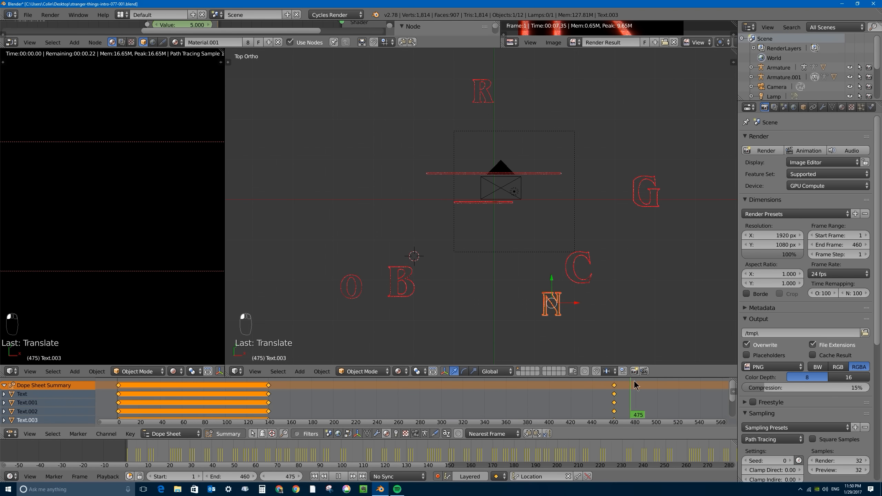
- At frame 460, shift the O upward in two moves so it sits above and to the left of the B
drag(721, 388, 614, 388)
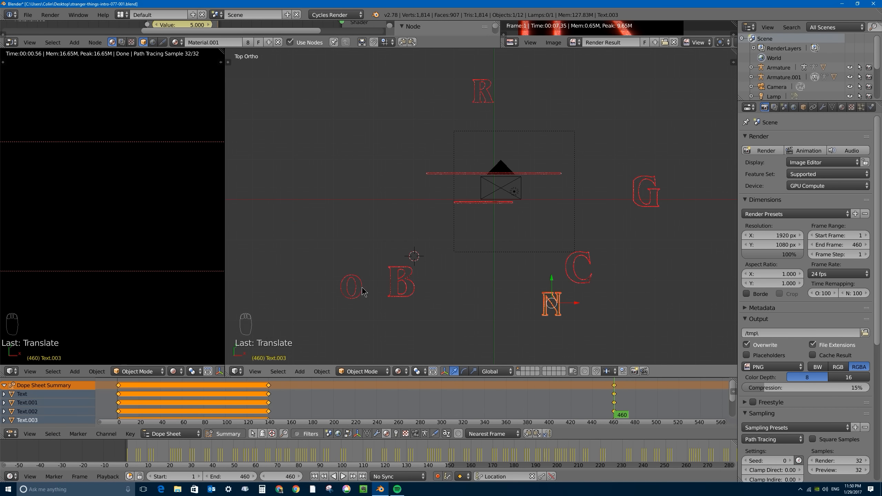
key(g)
click(370, 239)
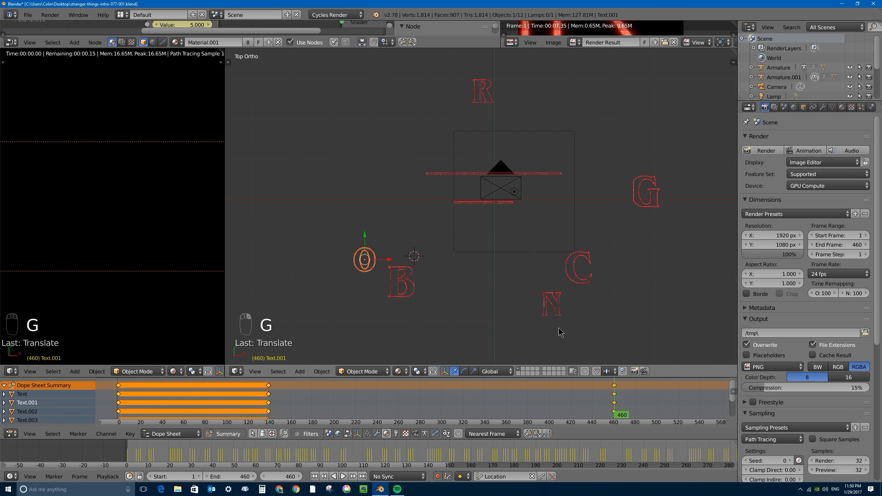
drag(610, 385, 615, 403)
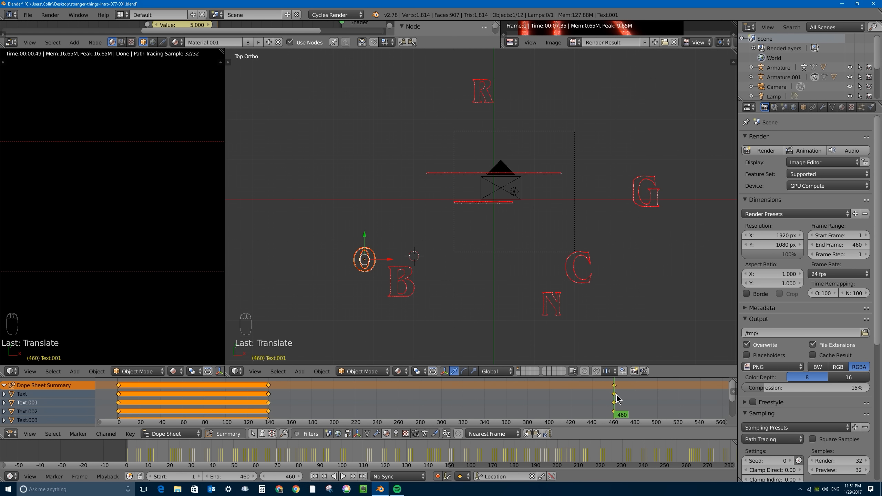
key(g)
click(376, 242)
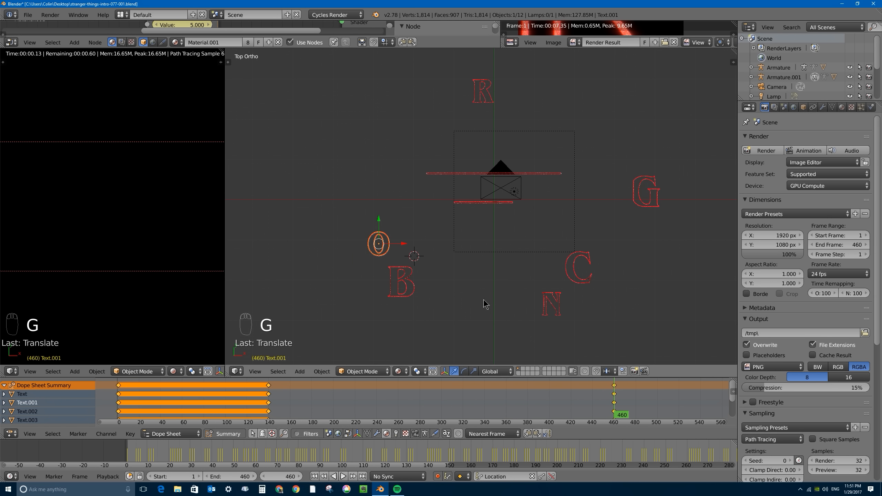
- At frame 460, move the B farther down and to the left, away from the O
drag(558, 422, 614, 417)
right_click(398, 283)
key(g)
click(379, 316)
key(g)
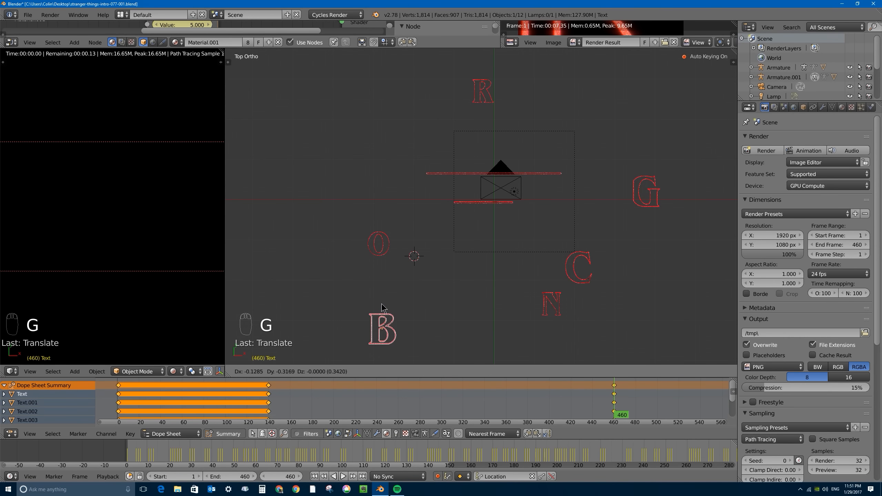
click(382, 303)
- Nudge the O slightly toward the title at frame 460 and scrub the timeline to inspect its path past the B
drag(609, 386, 358, 406)
right_click(380, 246)
key(g)
click(386, 242)
scroll(394, 236, up, 4)
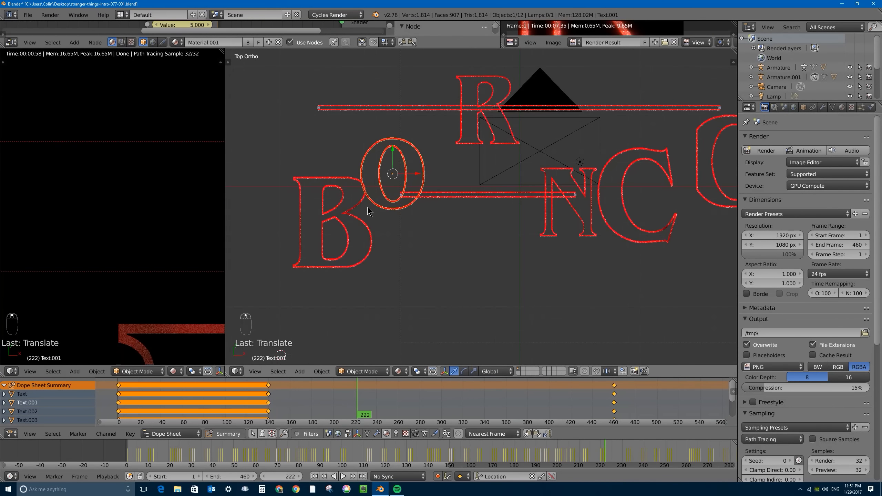
scroll(371, 215, up, 1)
drag(631, 424, 614, 402)
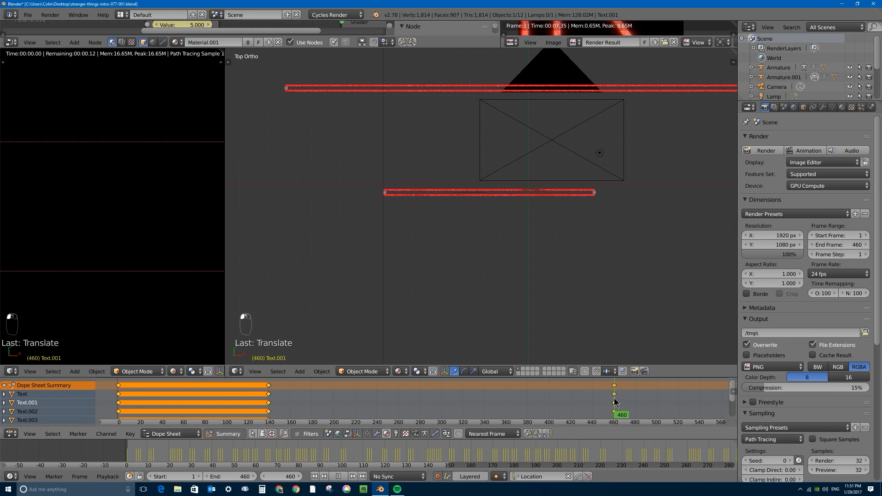
- Examine the letters' end positions around the camera at frame 460 and scrub the timeline to check their spread
scroll(428, 279, down, 6)
shift+middle_drag(417, 268, 480, 202)
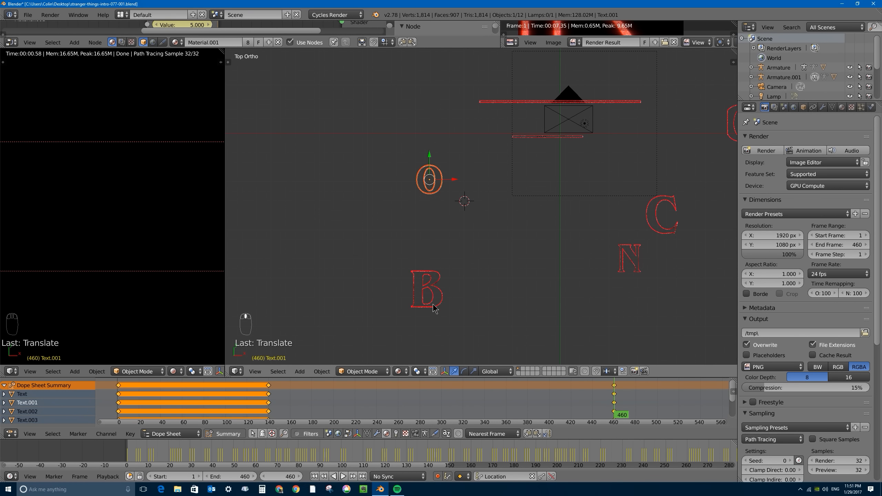
right_click(576, 120)
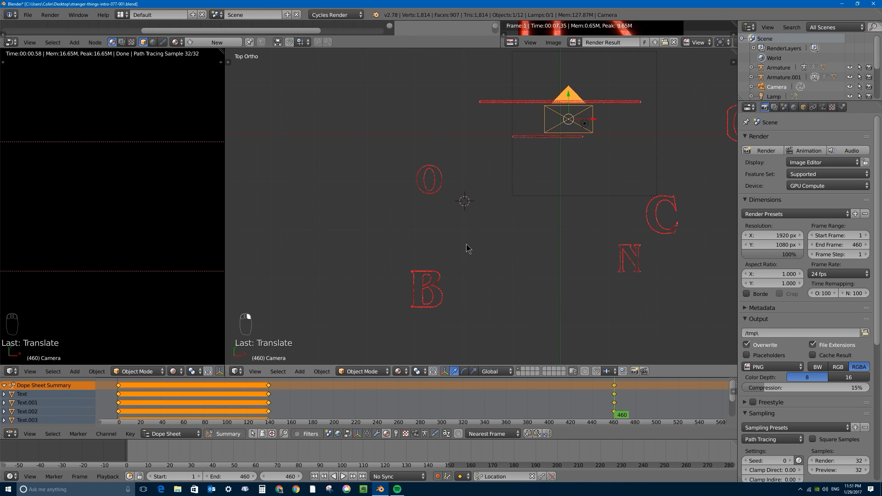
scroll(489, 162, up, 2)
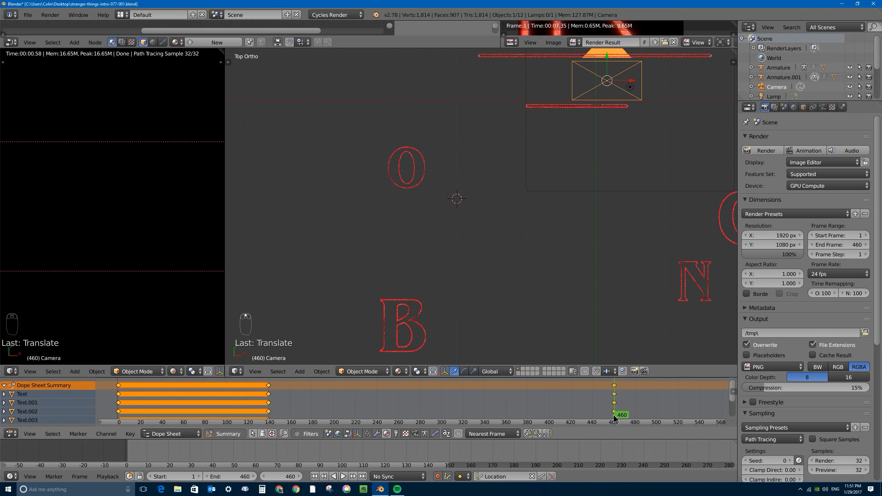
right_click(415, 316)
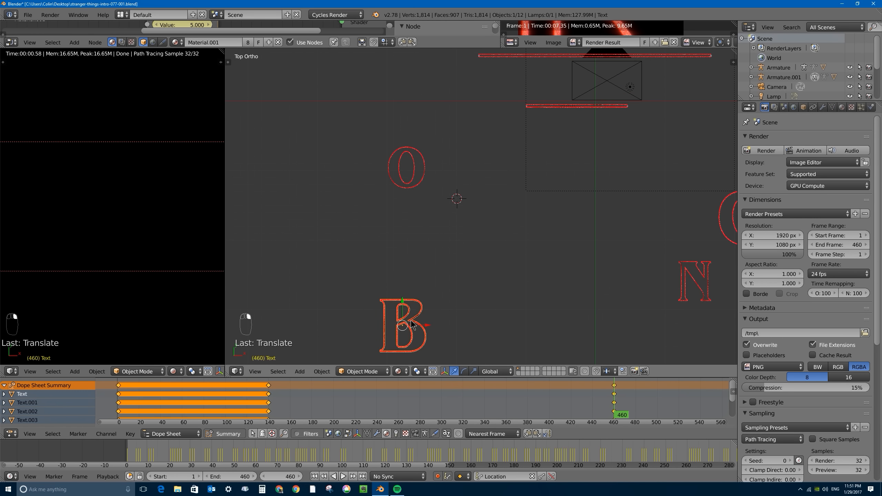
key(Home)
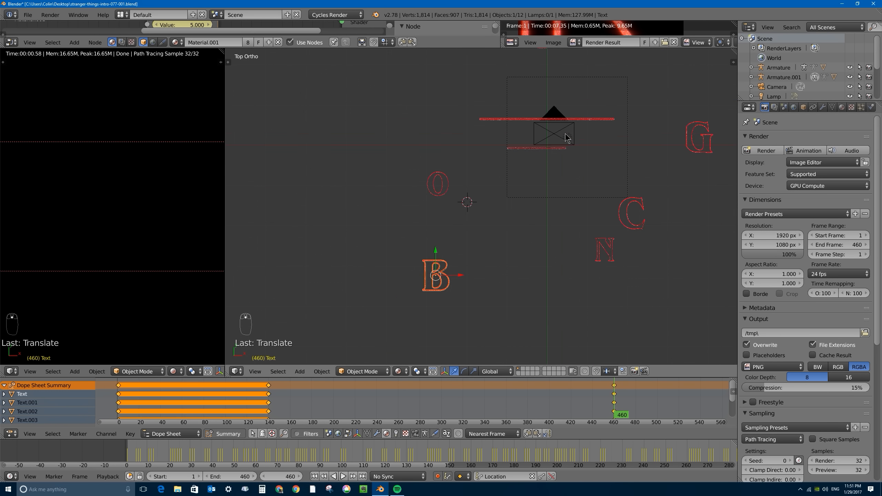
shift+middle_drag(467, 172, 511, 176)
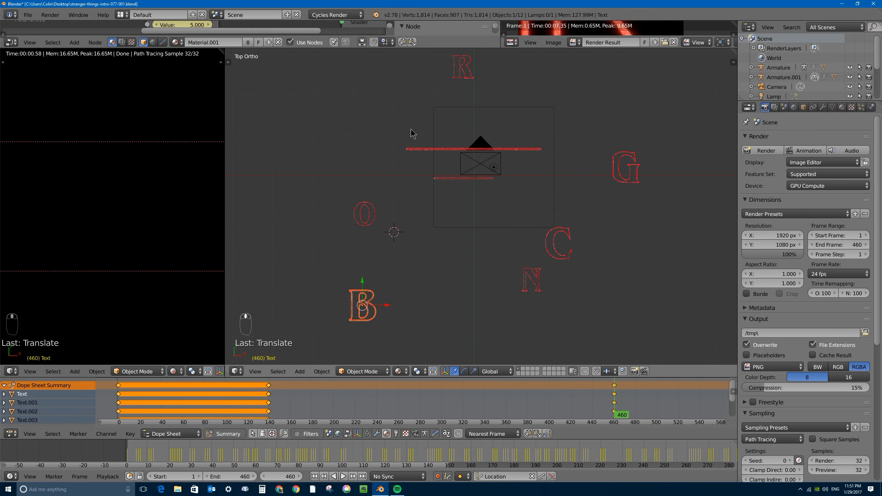
right_click(481, 146)
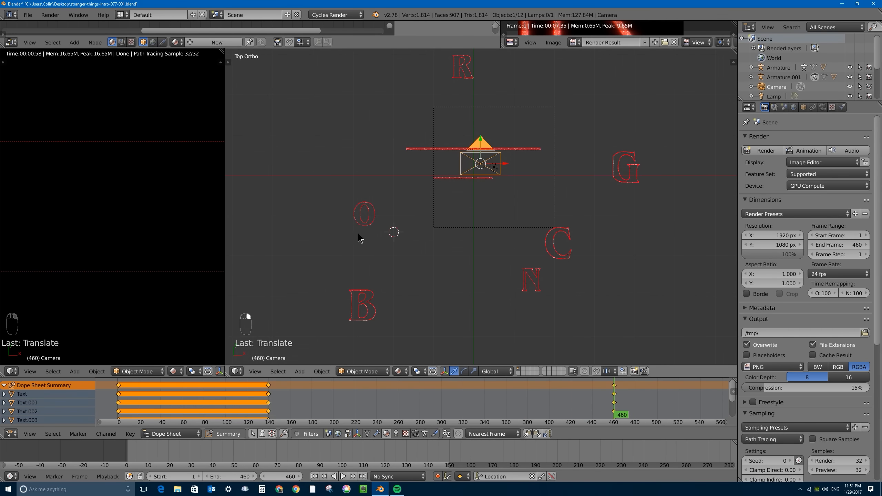
drag(609, 381, 577, 383)
mouse_move(373, 423)
mouse_down()
mouse_move(350, 415)
mouse_move(527, 415)
mouse_up()
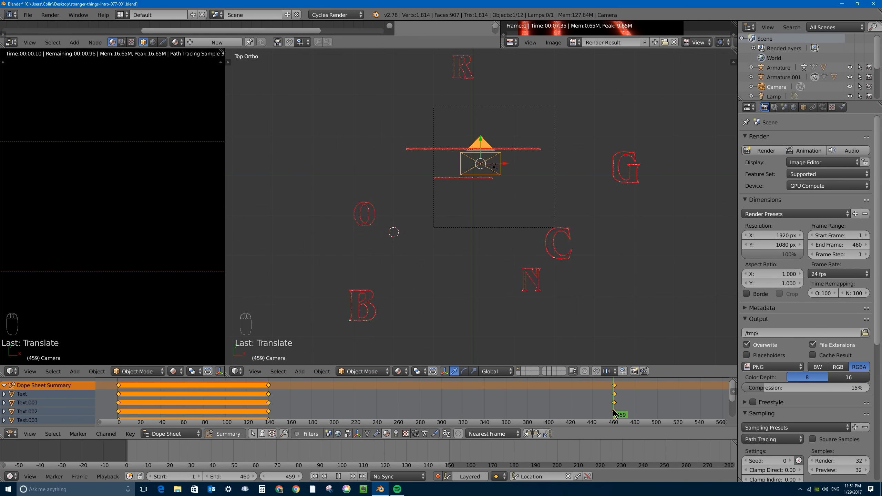
key(Escape)
- At frame 460, move the B slightly farther down and to the left, and scrub back to check its path
right_click(361, 305)
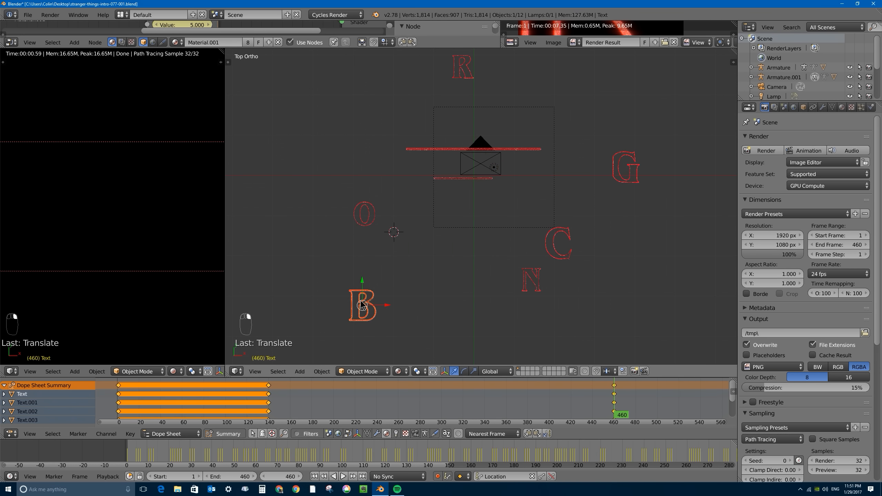
key(g)
click(349, 318)
drag(612, 395, 291, 382)
- Reverse the letter animation by scaling all keyframes by -1 around frame 230
scroll(205, 396, down, 1)
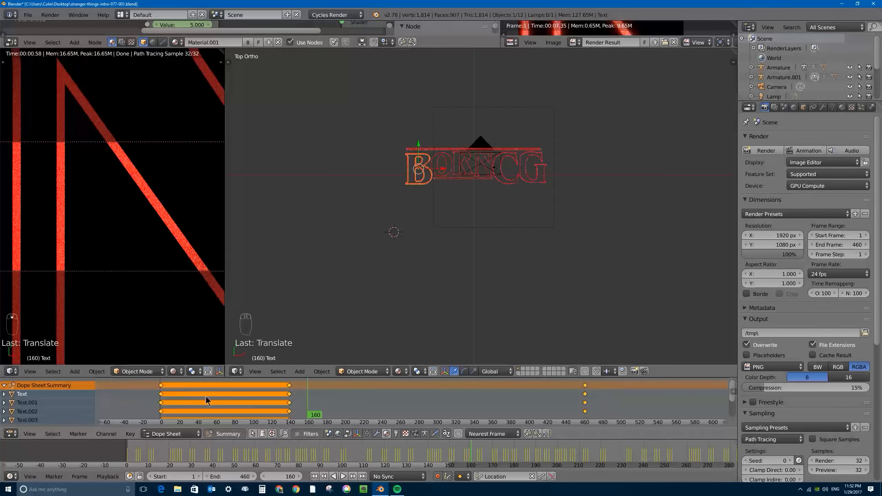
key(a)
key(a)
key(a)
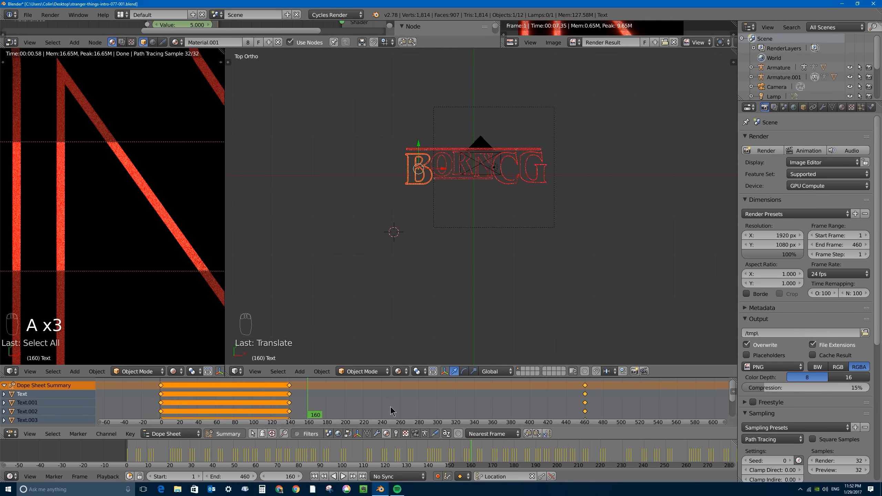
drag(329, 401, 373, 400)
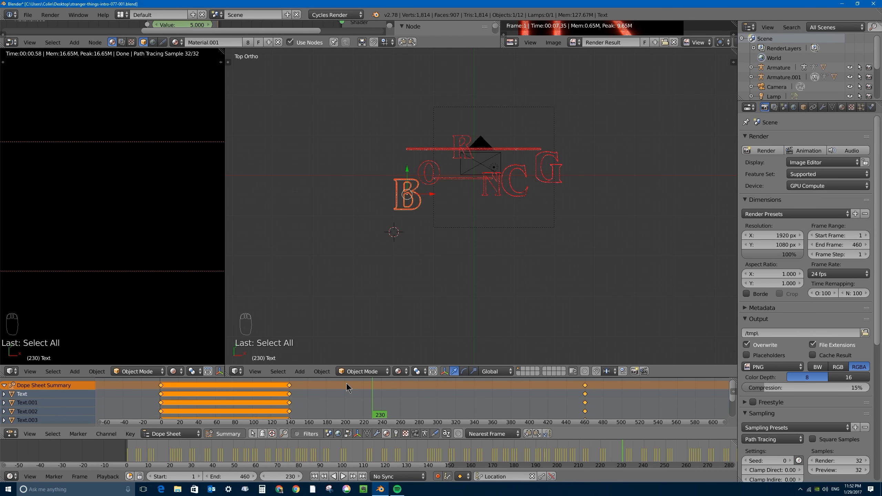
key(s)
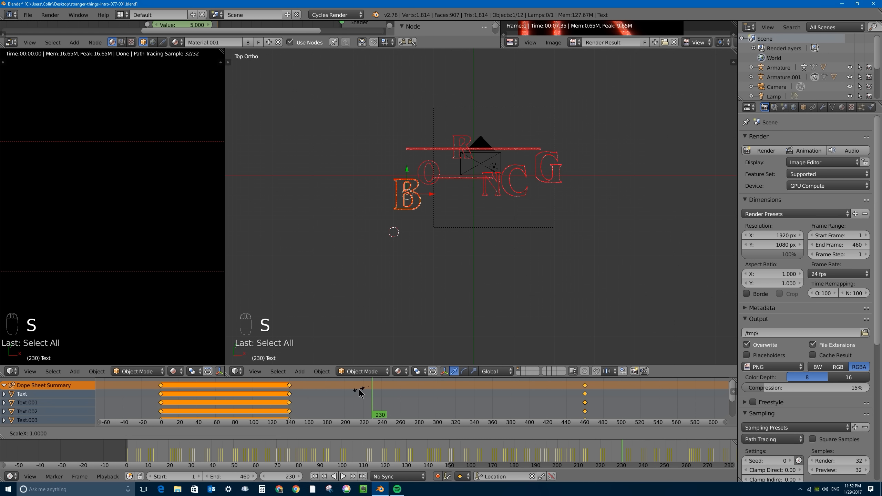
text(-1)
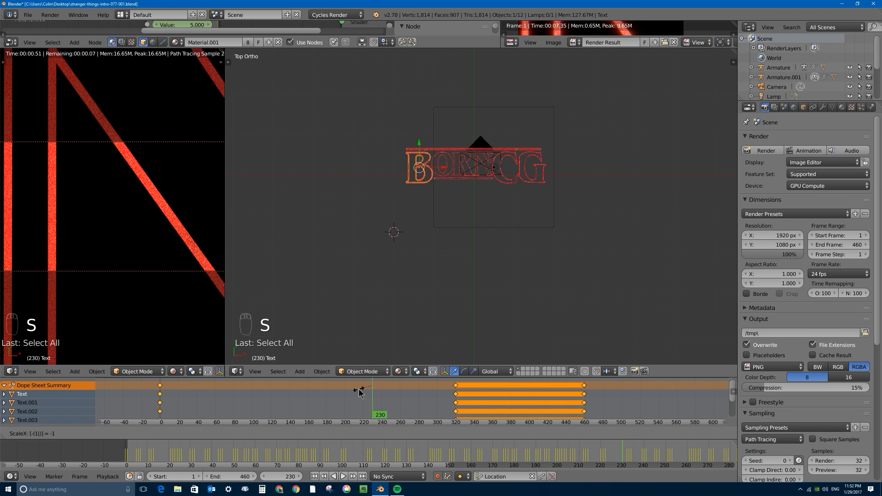
key(Return)
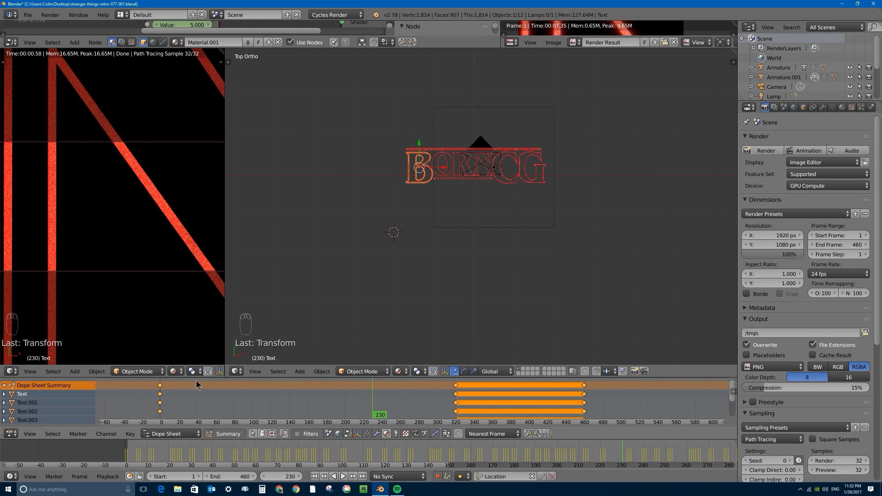
- Play the reversed animation from the start to check how the letters come together into the title
drag(196, 390, 115, 383)
key(alt+a)
key(alt+a)
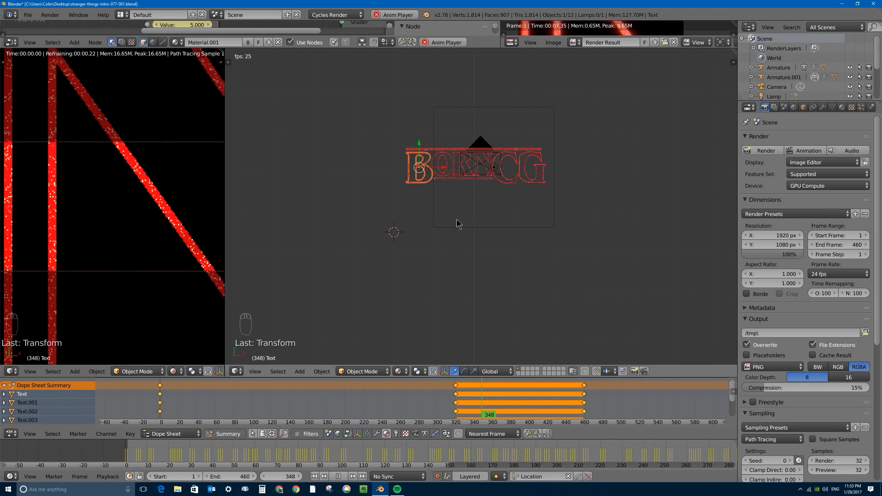
key(Escape)
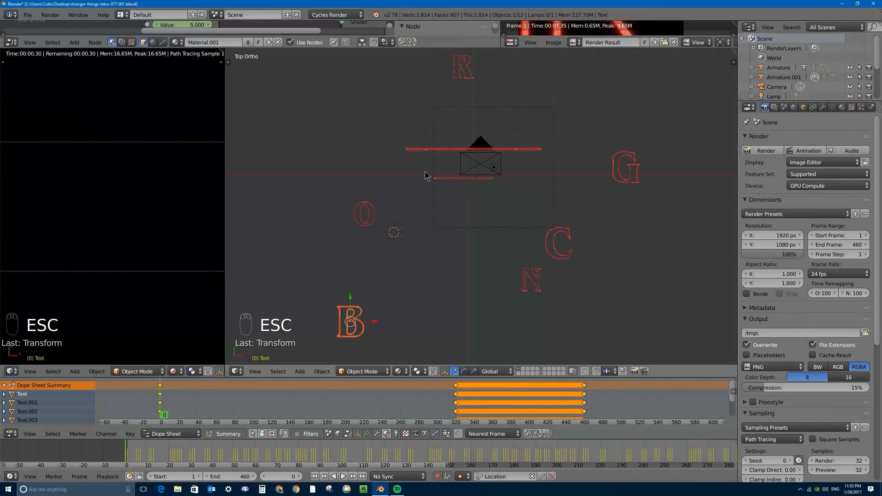
- Go to frame 340 and put the armature of the bar beneath ORN into Pose Mode
click(465, 391)
mouse_move(464, 391)
mouse_down()
mouse_move(489, 388)
mouse_move(459, 386)
mouse_move(474, 383)
mouse_up()
scroll(457, 146, up, 6)
shift+middle_drag(458, 122, 475, 260)
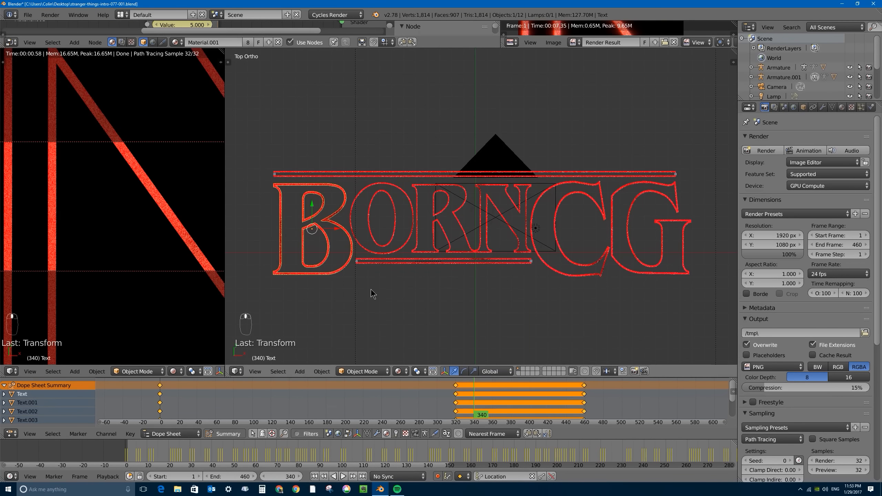
right_click(358, 266)
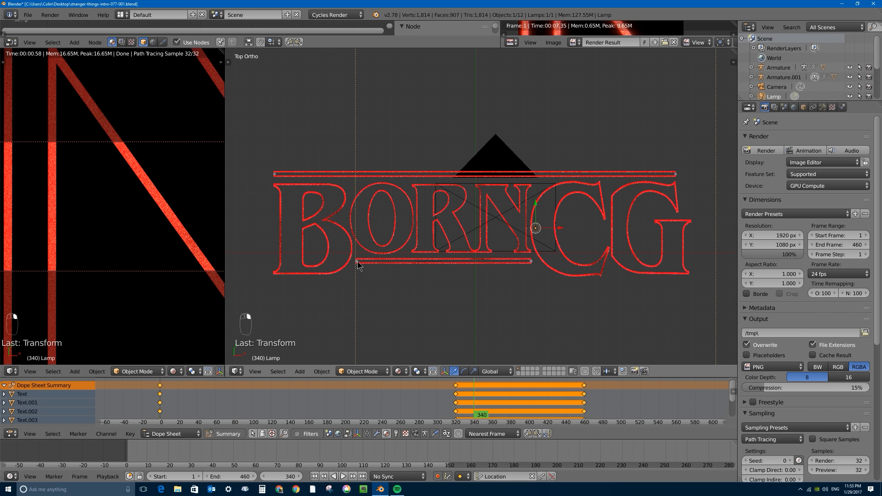
scroll(438, 253, up, 3)
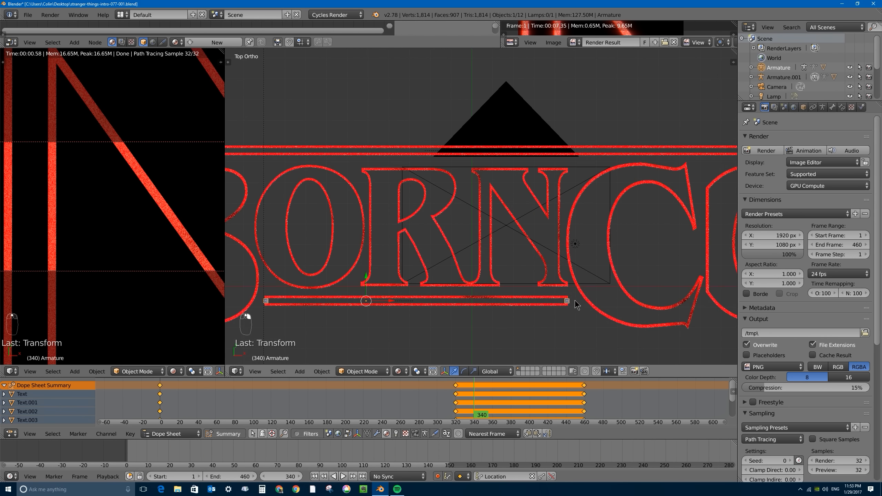
scroll(312, 263, up, 1)
shift+middle_drag(249, 308, 372, 221)
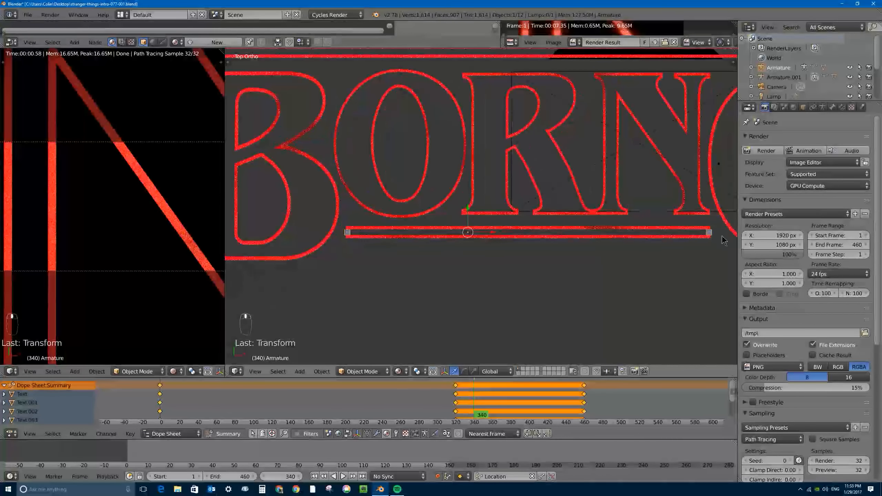
shift+middle_drag(467, 216, 410, 185)
scroll(316, 181, up, 3)
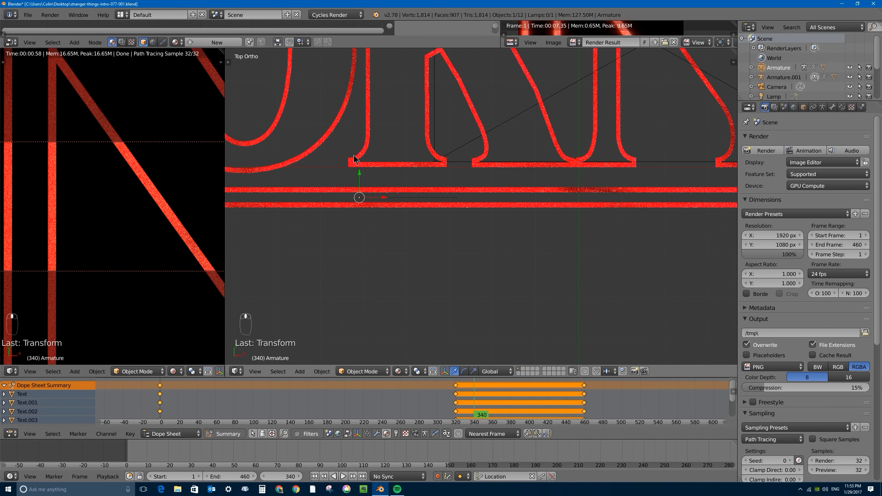
shift+middle_drag(358, 146, 432, 174)
scroll(438, 146, down, 2)
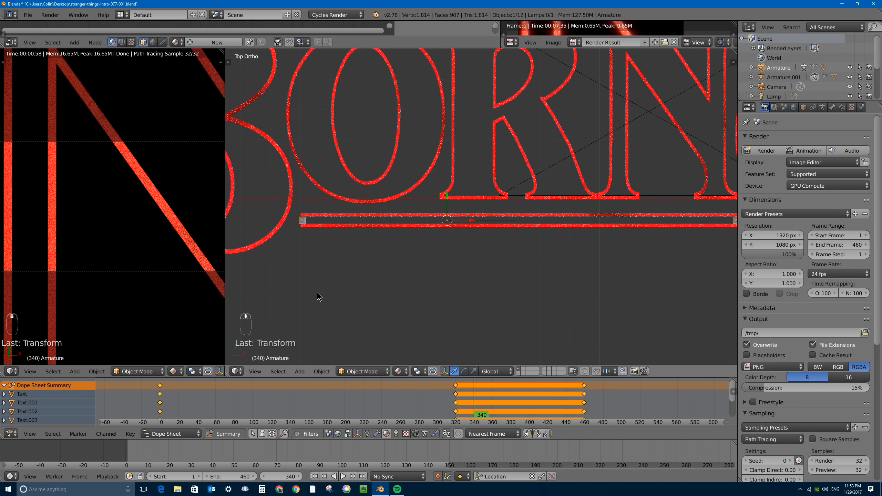
click(362, 371)
click(369, 341)
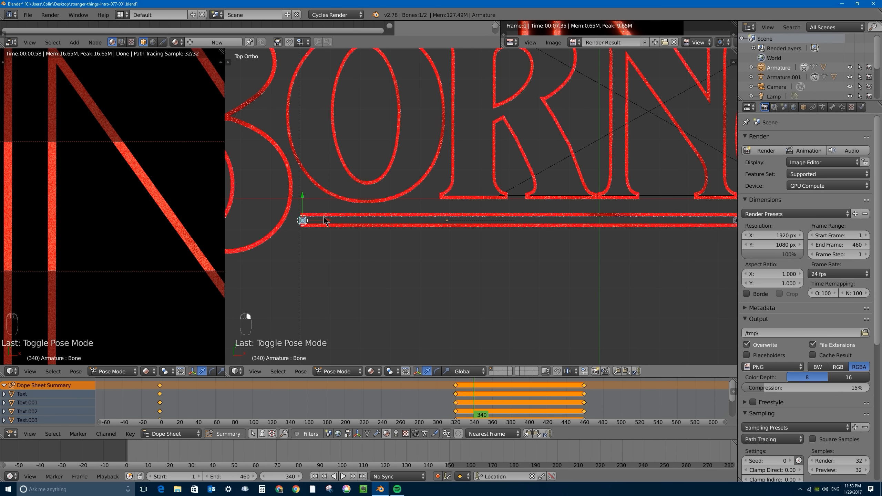
- Try shortening the lower bar by sliding its left end bone inward along X, and undo the move
shift+middle_drag(354, 219, 319, 222)
drag(290, 222, 338, 222)
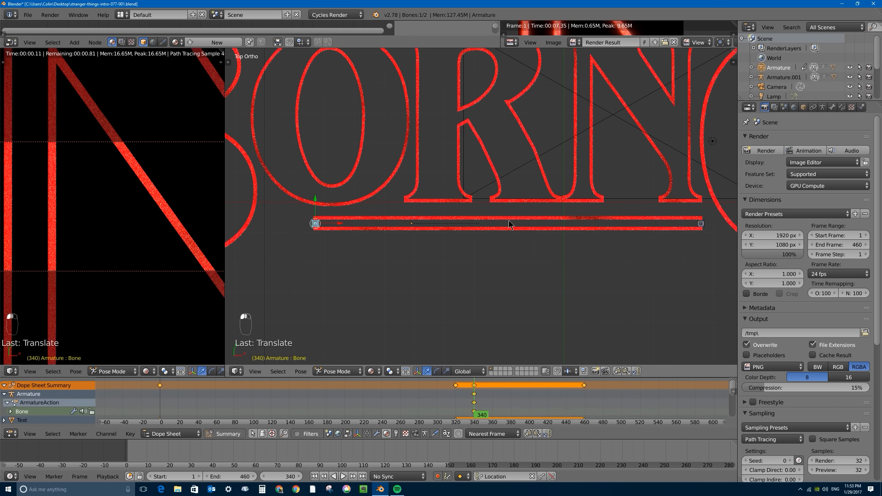
key(ctrl+z)
- Lock the X, Y and Z scale of the bone at the lower bar's right end
right_click(700, 224)
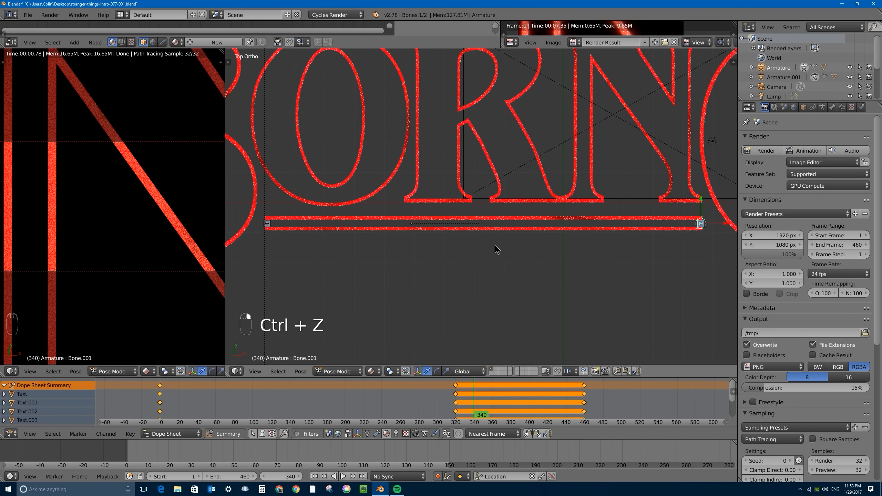
click(732, 63)
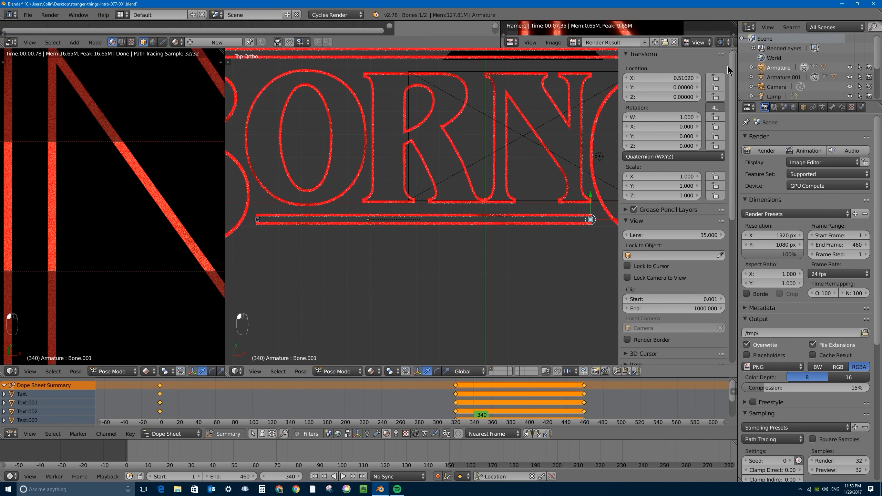
drag(618, 59, 732, 63)
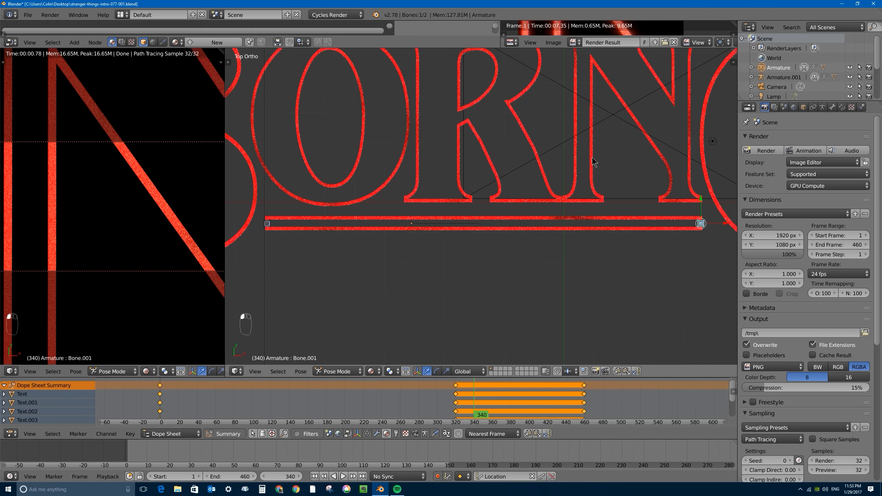
key(n)
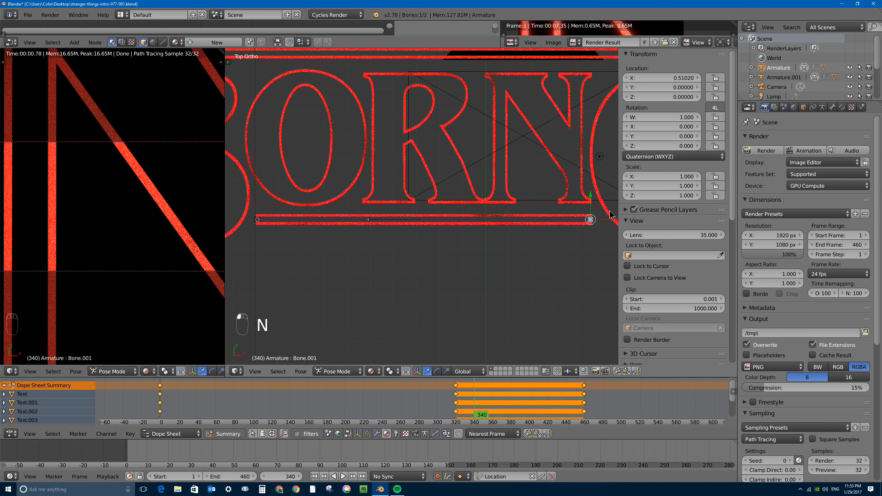
click(709, 176)
click(710, 185)
click(711, 196)
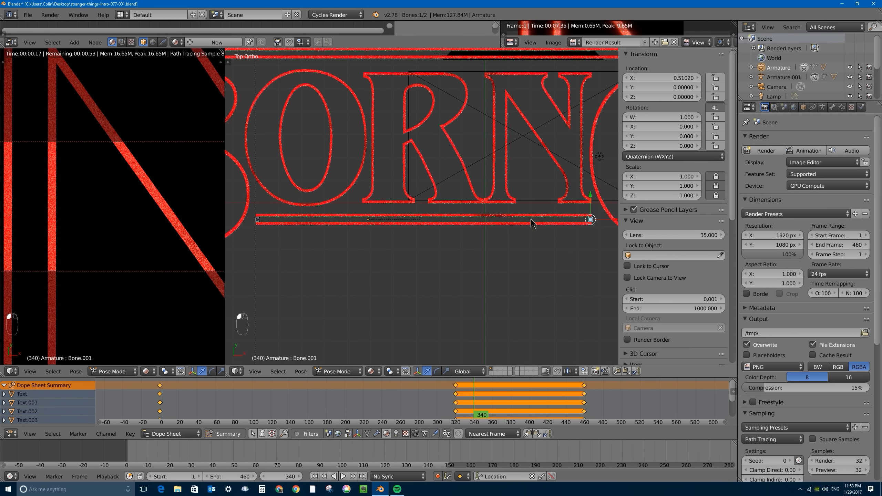
- Lock the X, Y and Z scale of the bone at the lower bar's left end
right_click(257, 219)
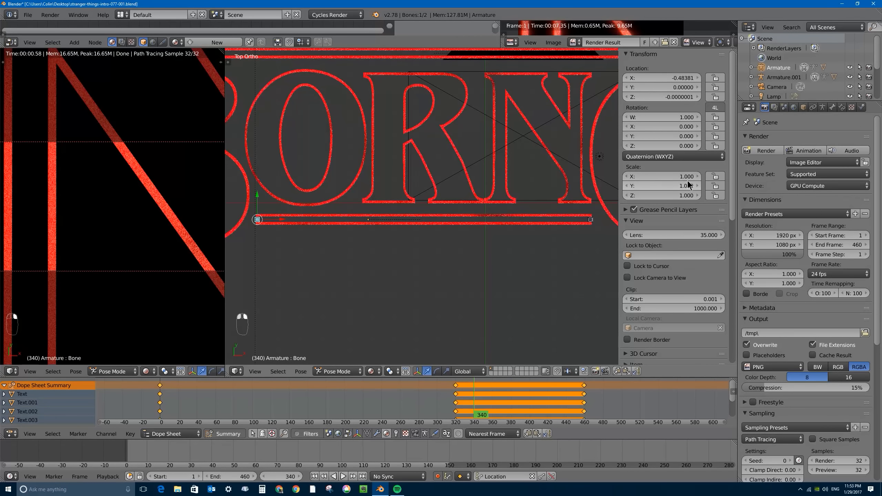
click(709, 176)
click(711, 186)
click(712, 195)
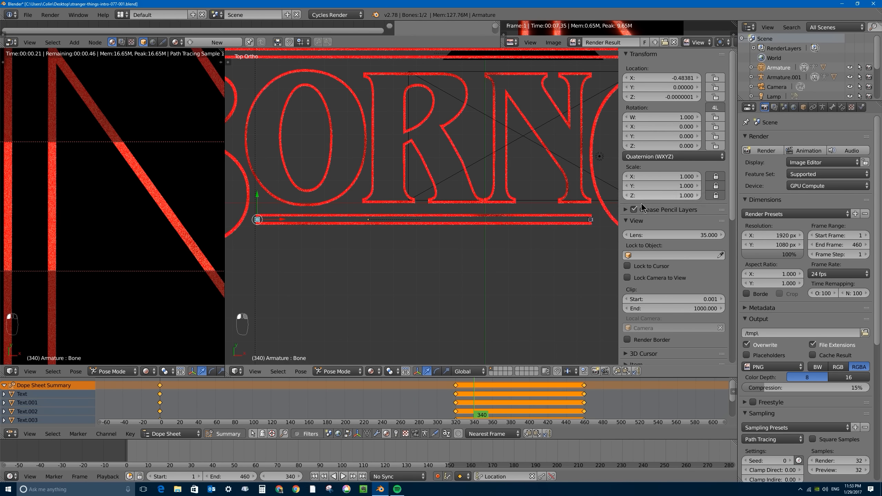
- Try scaling both end bones of the lower bar together to stretch it, and cancel the scaling
right_click(595, 219)
shift+right_click(257, 221)
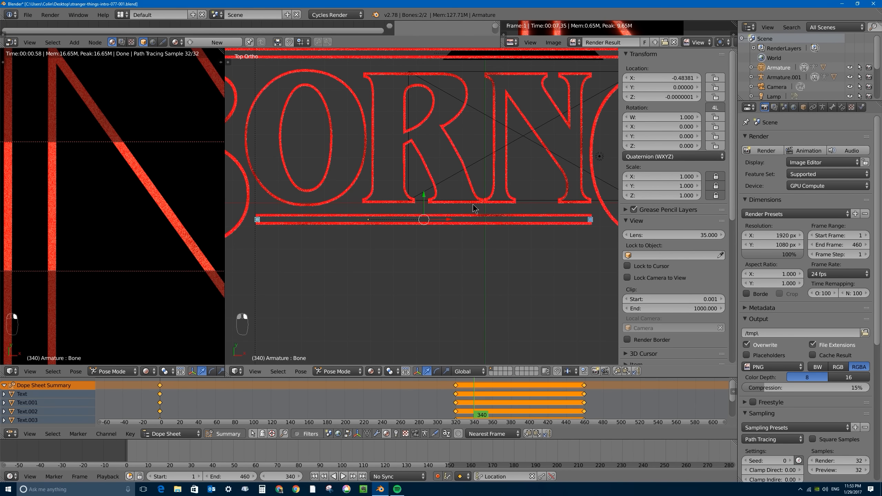
key(s)
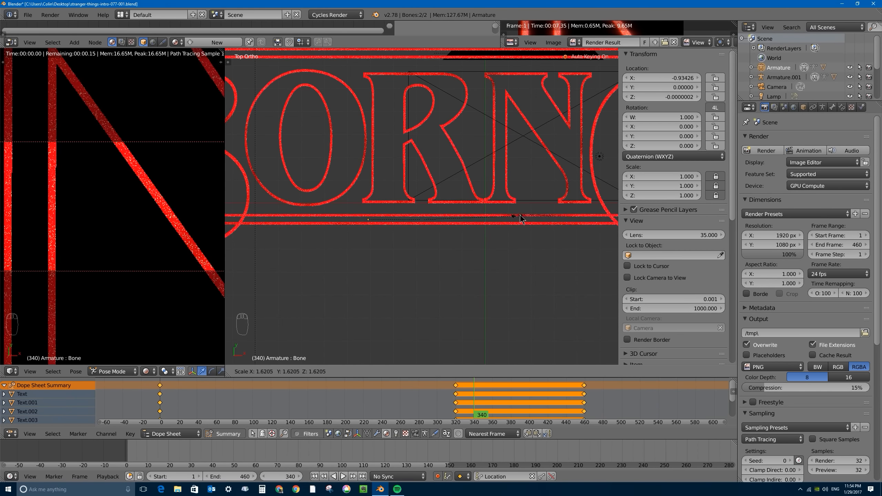
click(513, 209)
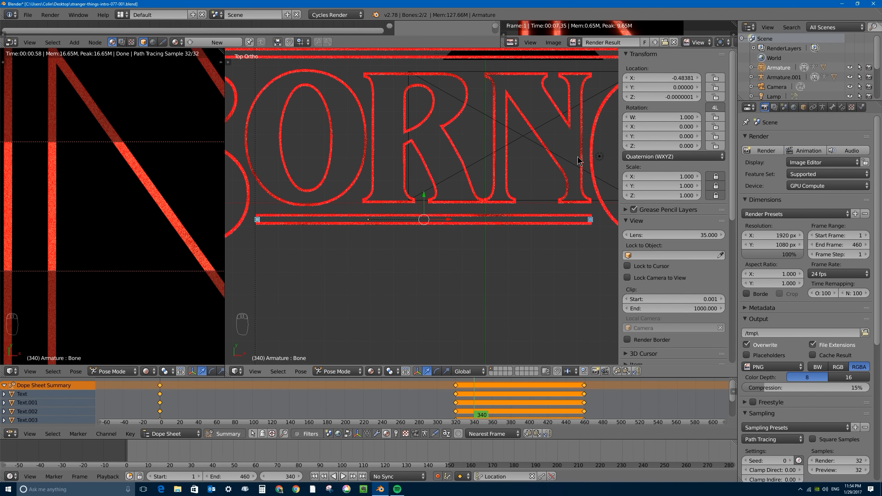
- Key the lower bar collapsed into its centre at frame 340 by scaling both end bones together until they meet
key(s)
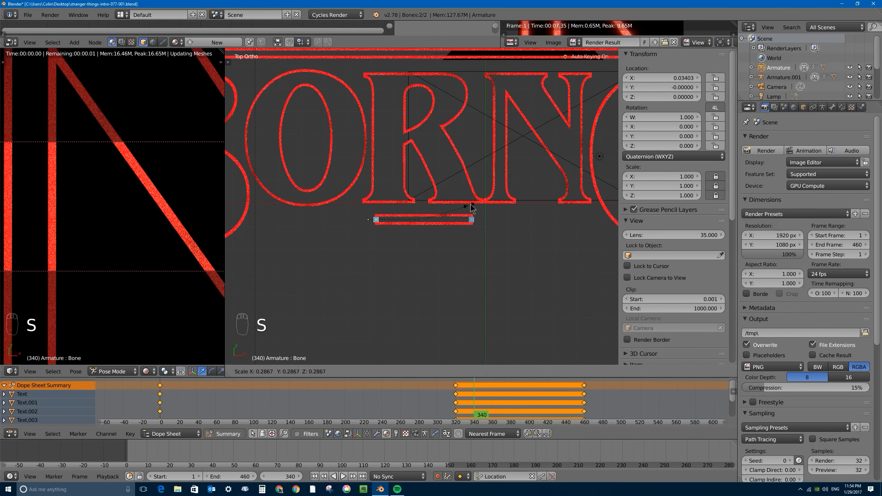
right_click(470, 208)
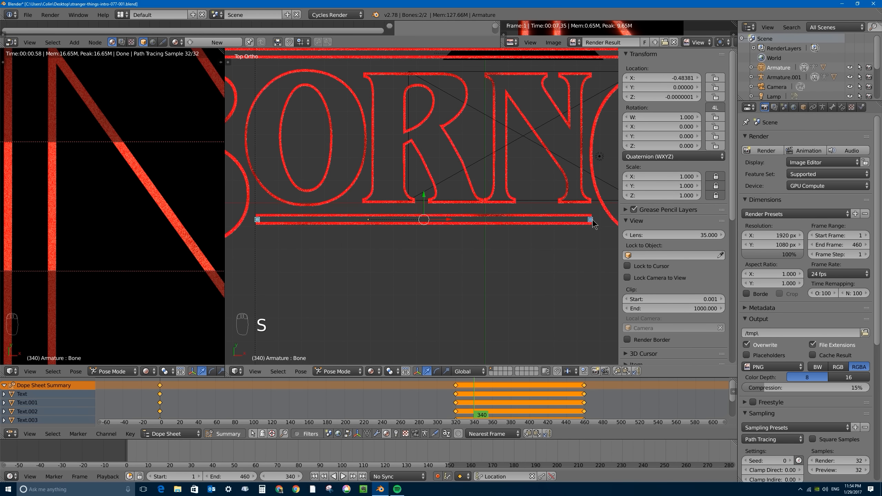
key(s)
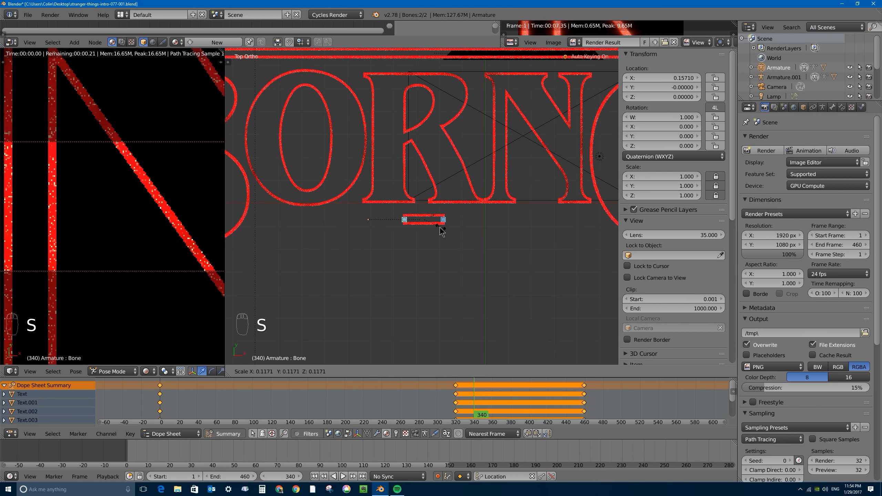
scroll(425, 224, down, 3)
click(427, 221)
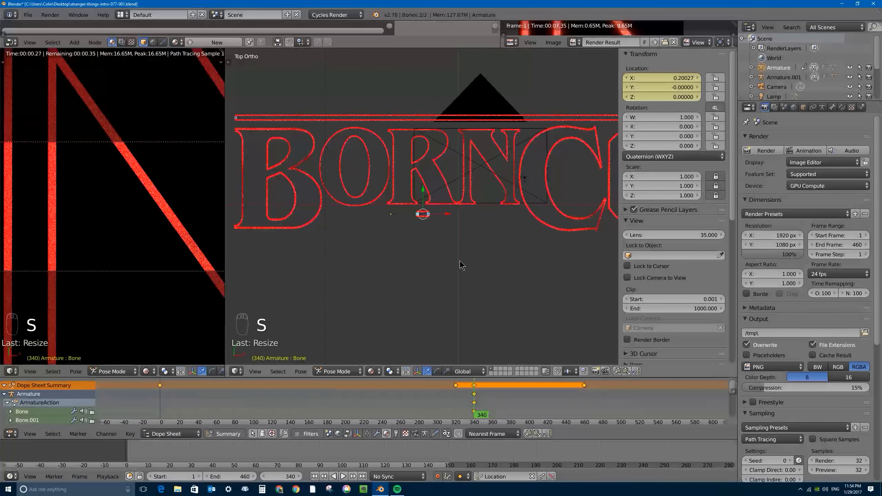
scroll(459, 258, up, 7)
key(s)
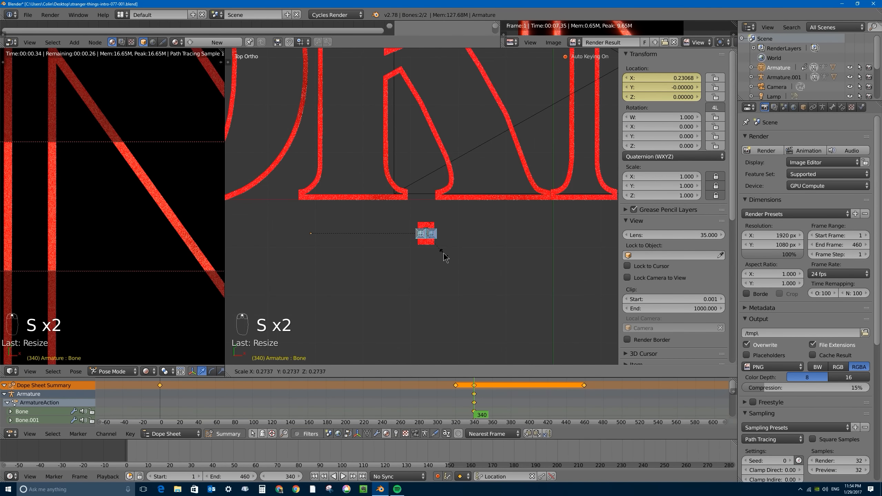
click(432, 251)
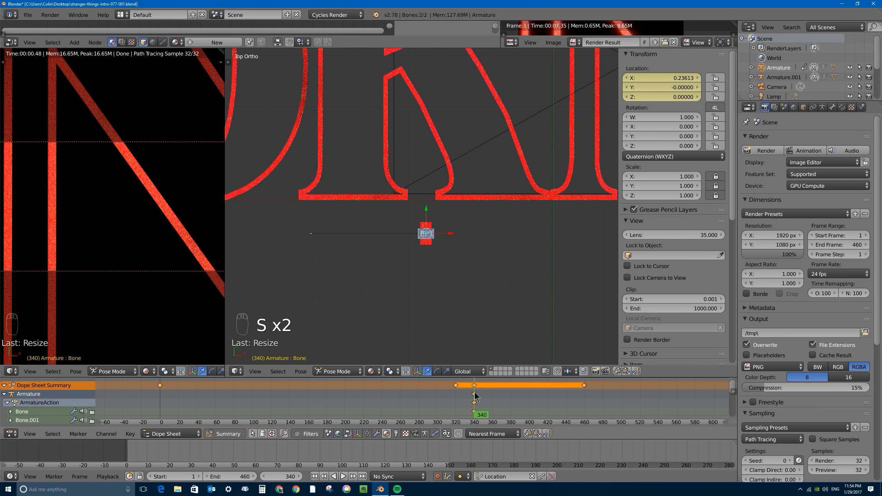
- At frame 380, scale both end bones apart to key the lower bar at its full length beneath the letters ORN
drag(475, 396, 512, 399)
scroll(451, 271, down, 4)
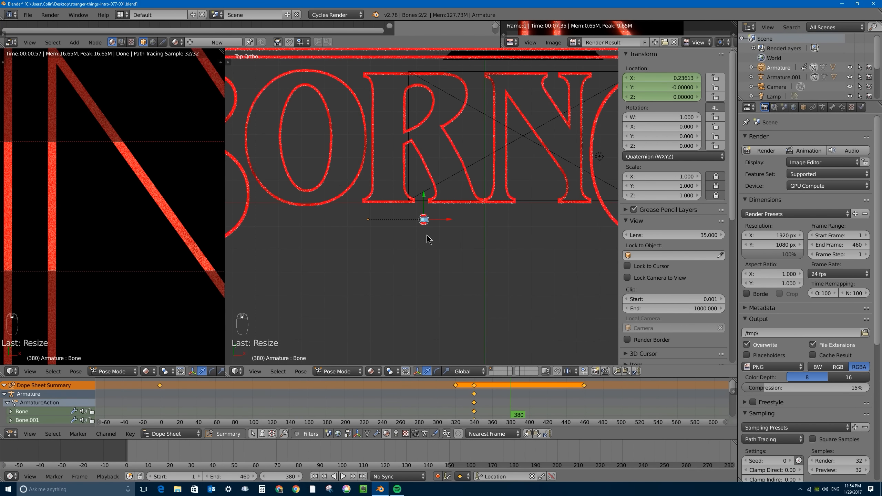
key(s)
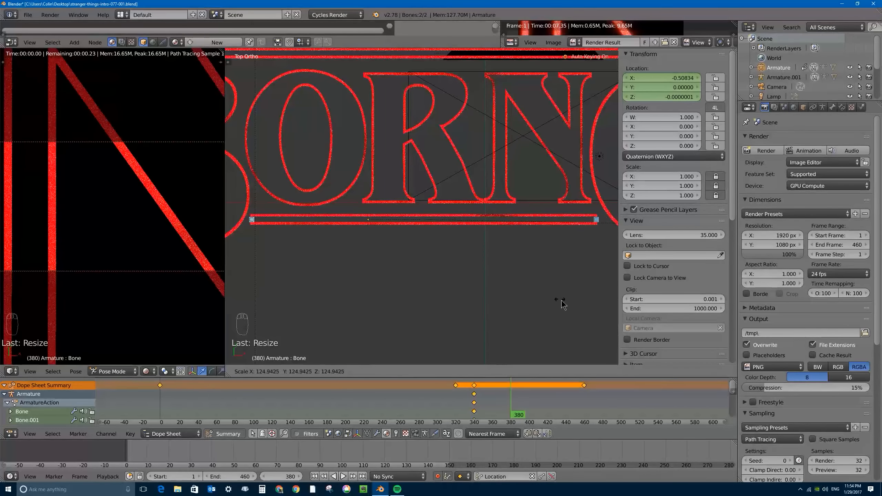
click(441, 253)
key(s)
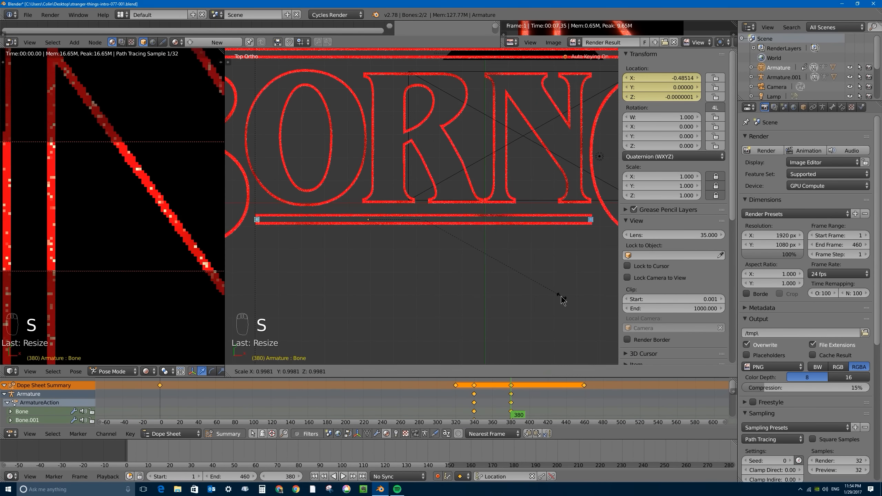
click(562, 299)
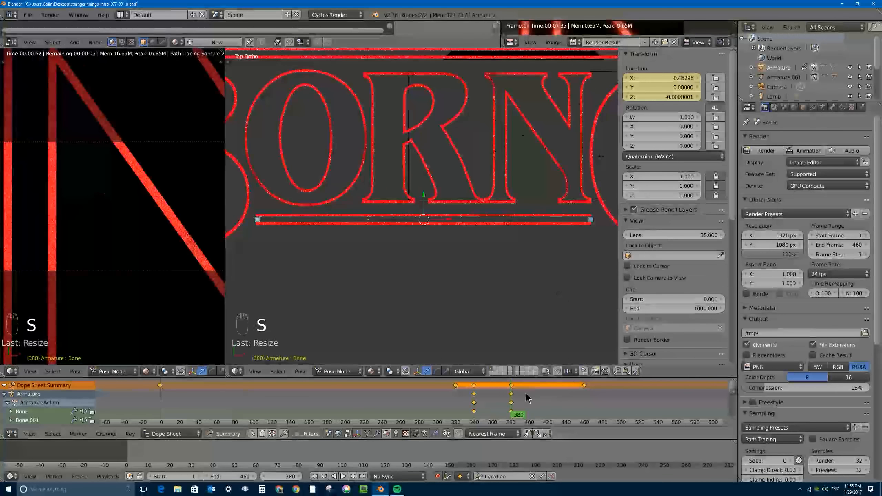
- Play back the lower bar's growth from about frame 299, and stop the playback at frame 355
drag(525, 395, 437, 387)
key(alt+a)
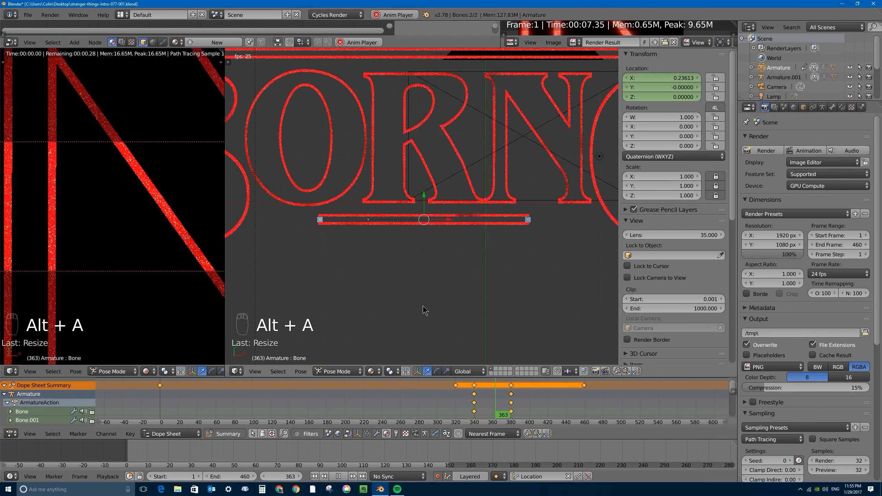
key(Escape)
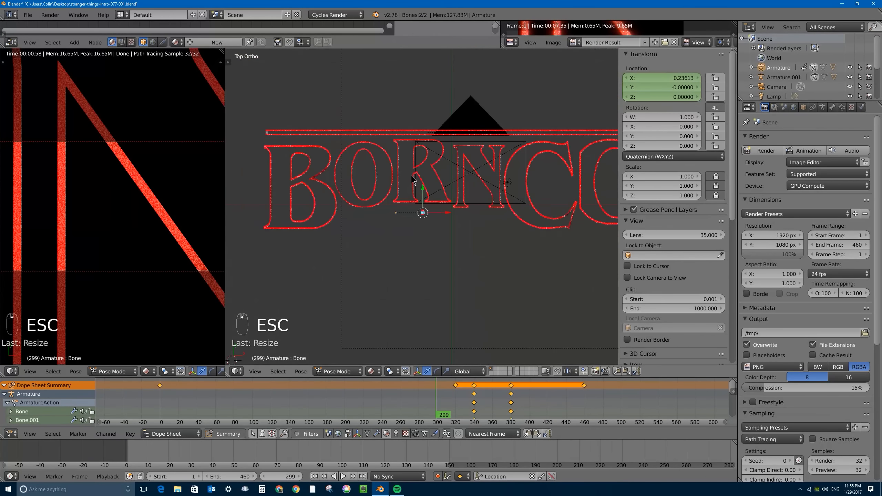
shift+middle_drag(460, 147, 446, 193)
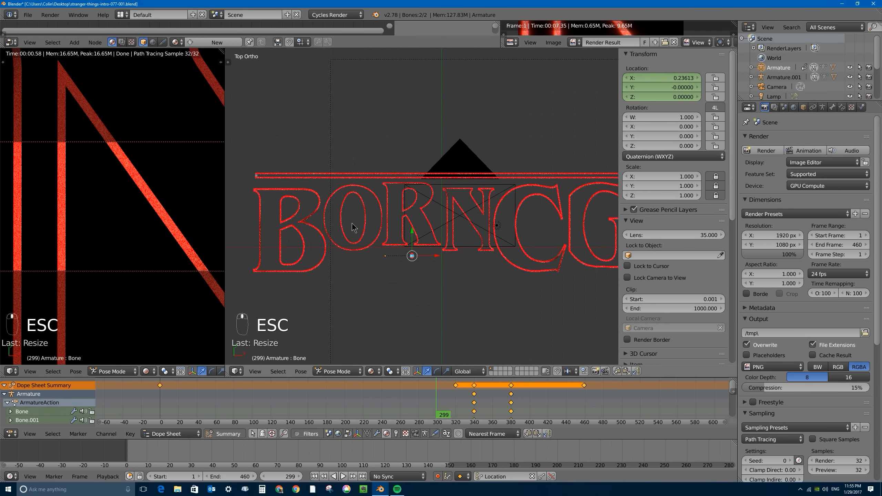
click(343, 477)
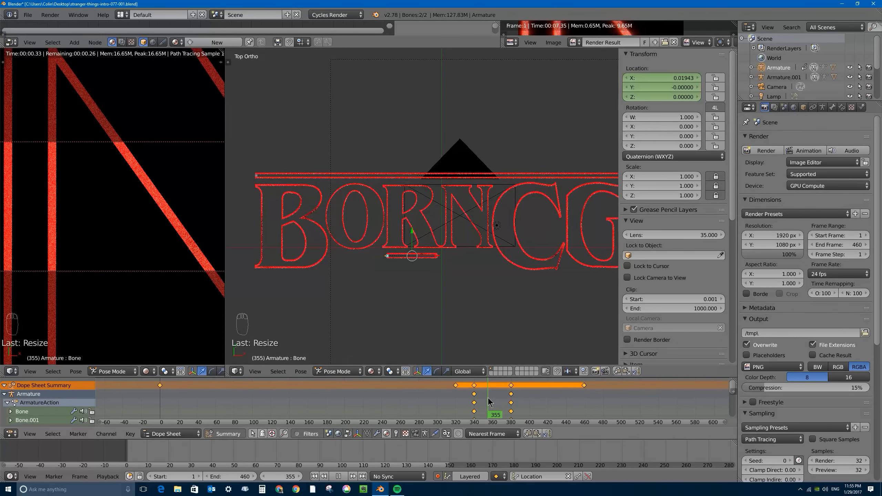
key(alt+a)
- Widen the 3D view, lock the X, Y and Z scale of each end bone of the upper bar, and select both bones
right_click(257, 176)
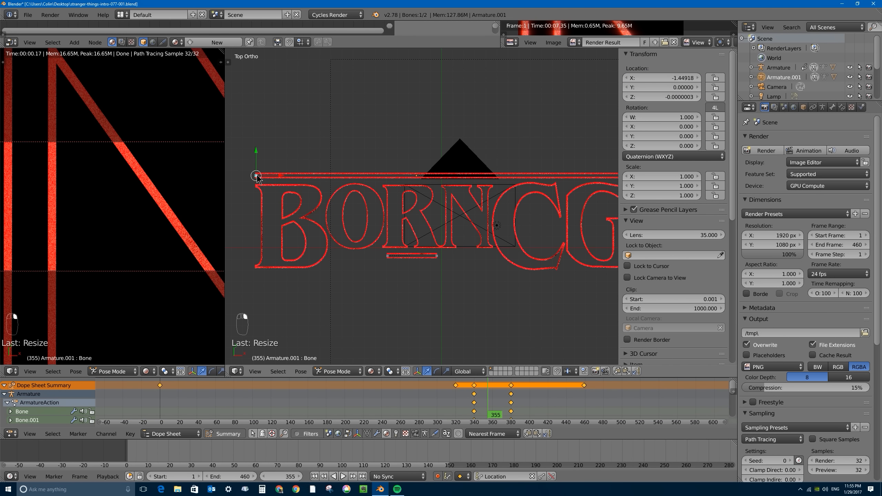
shift+middle_drag(579, 164, 527, 178)
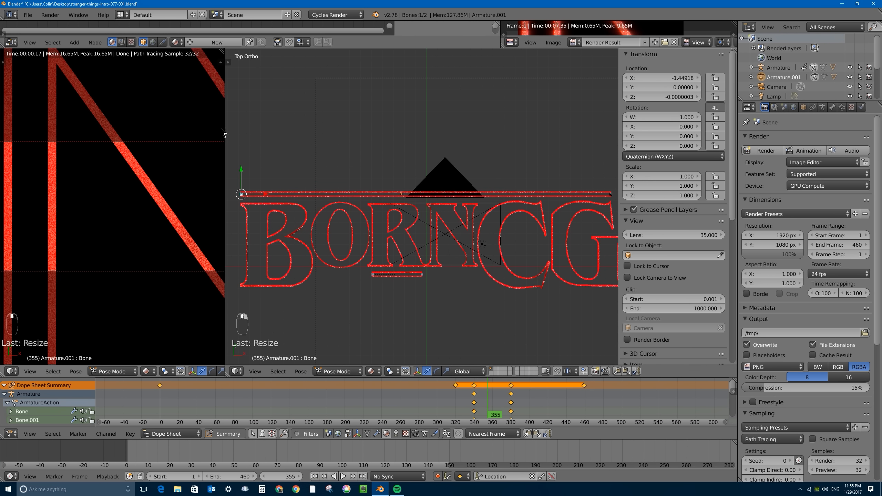
drag(224, 125, 149, 125)
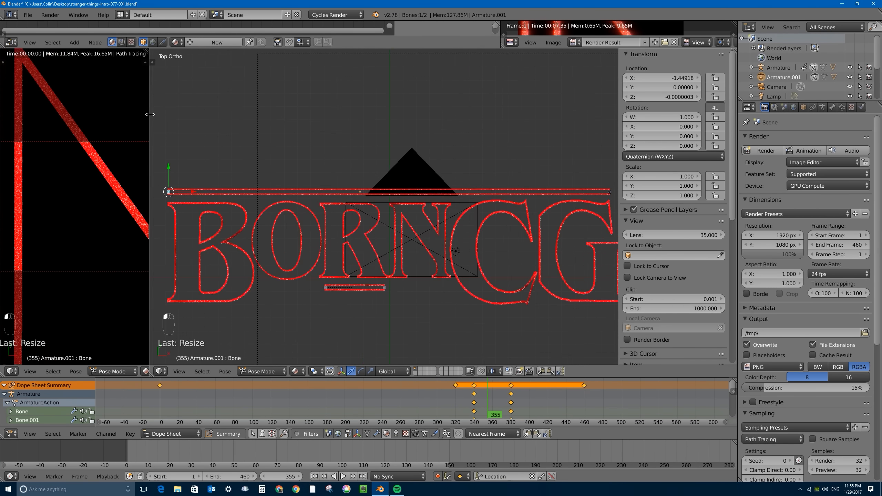
shift+right_click(513, 187)
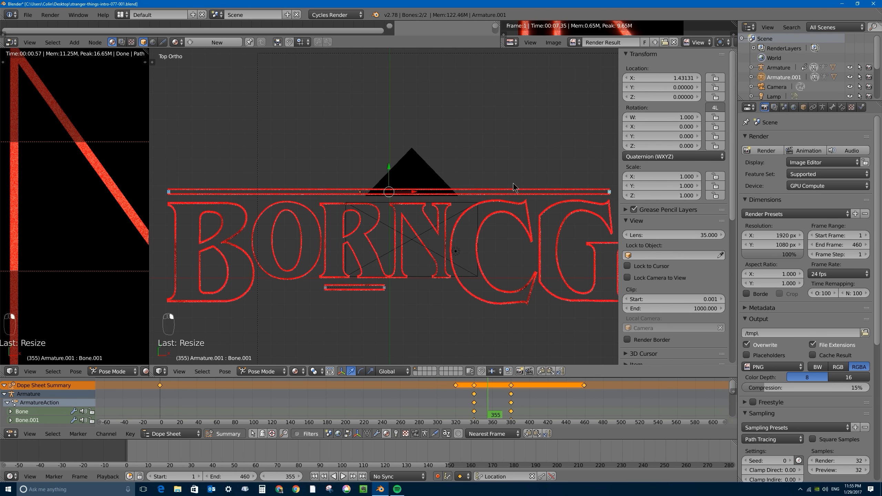
drag(715, 176, 715, 195)
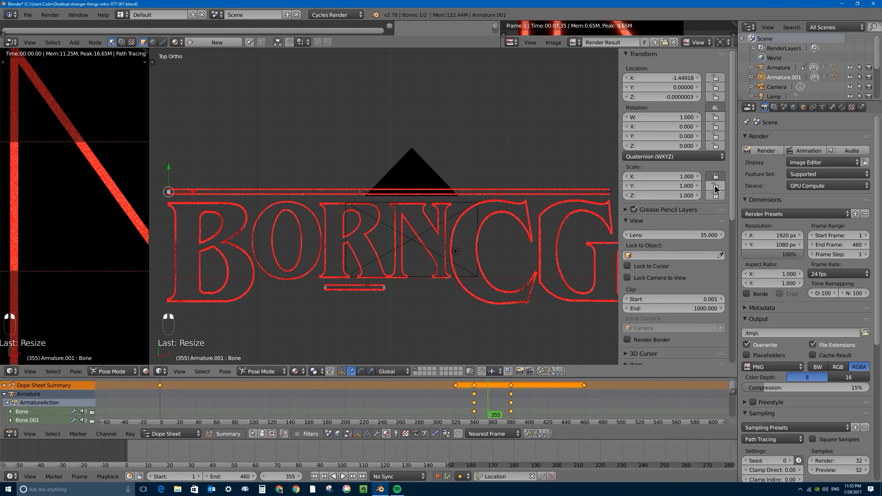
right_click(609, 192)
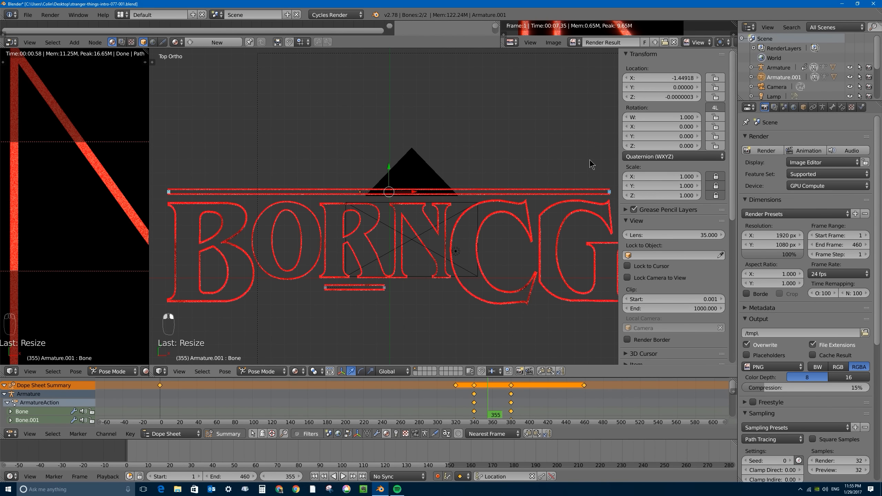
- Key the upper bar collapsed into its centre at frame 355 by scaling both end bones together
key(s)
click(391, 198)
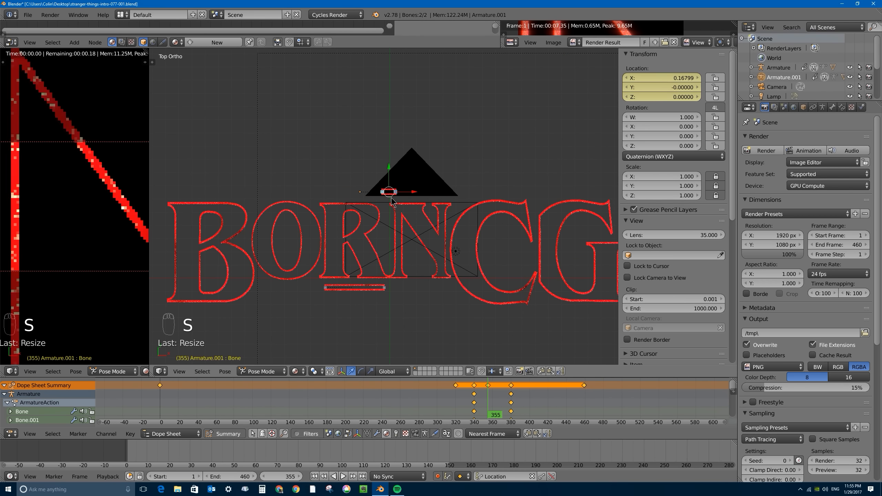
scroll(392, 201, up, 5)
key(s)
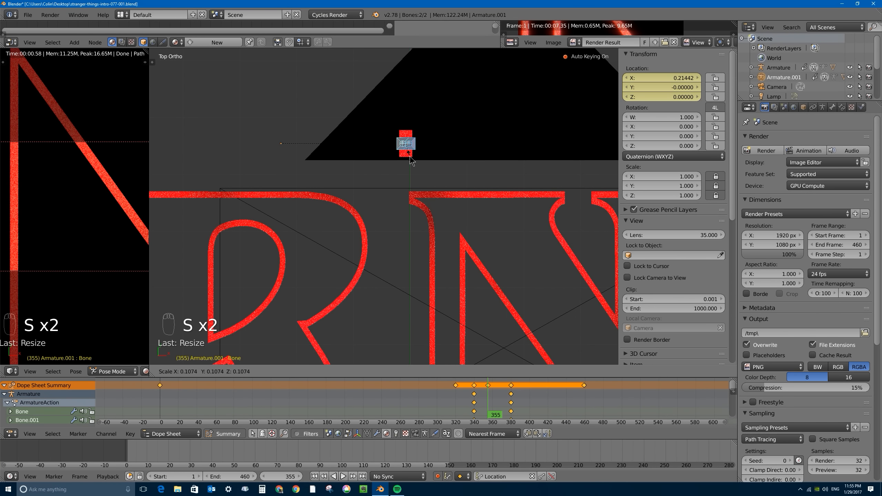
click(410, 161)
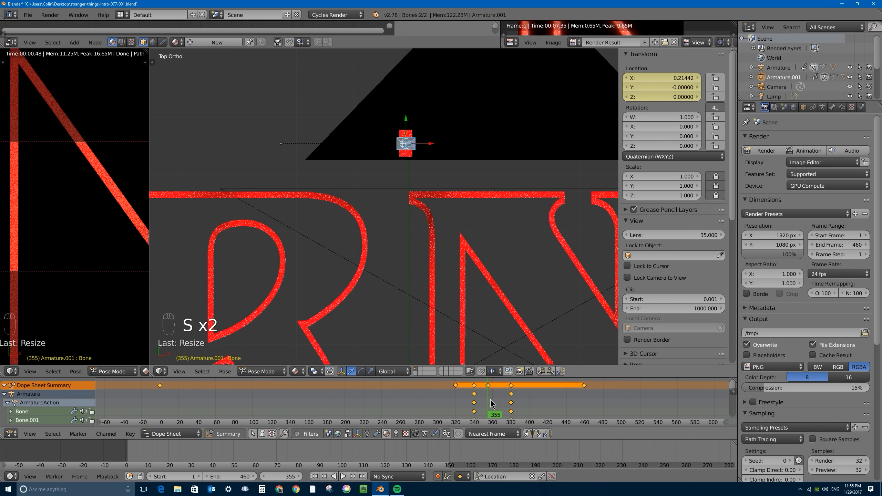
- Advance to frame 405 and scale both end bones apart until the upper bar spans the whole BORNCG lettering
key(alt+a)
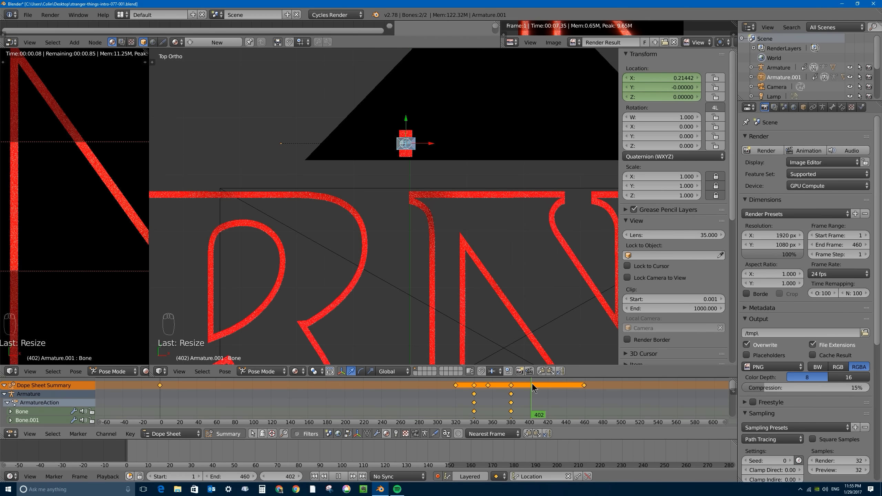
key(alt+a)
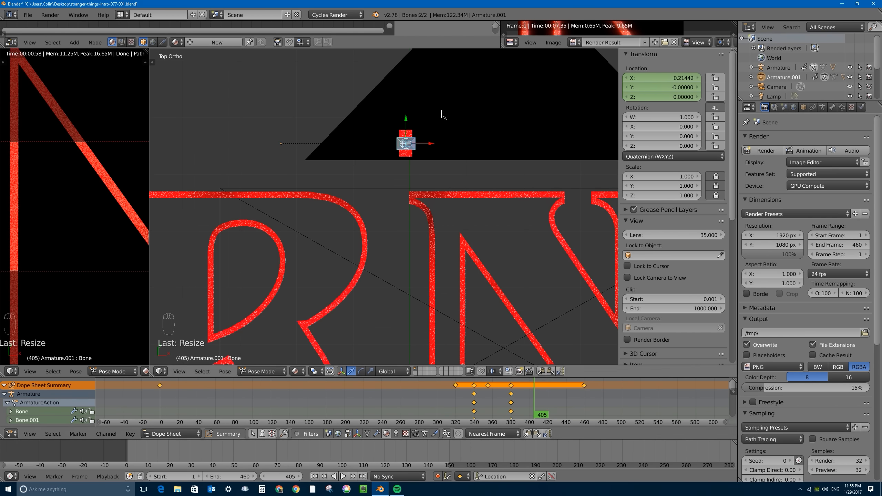
scroll(399, 213, down, 8)
key(s)
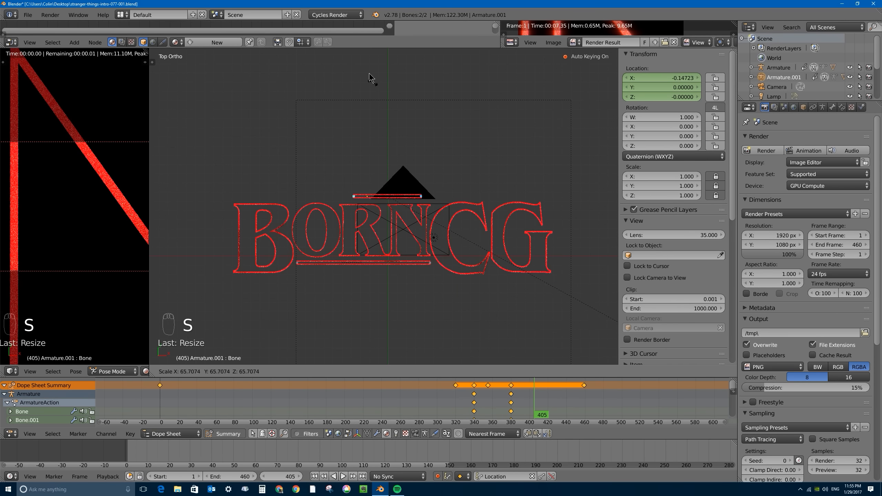
click(518, 276)
key(s)
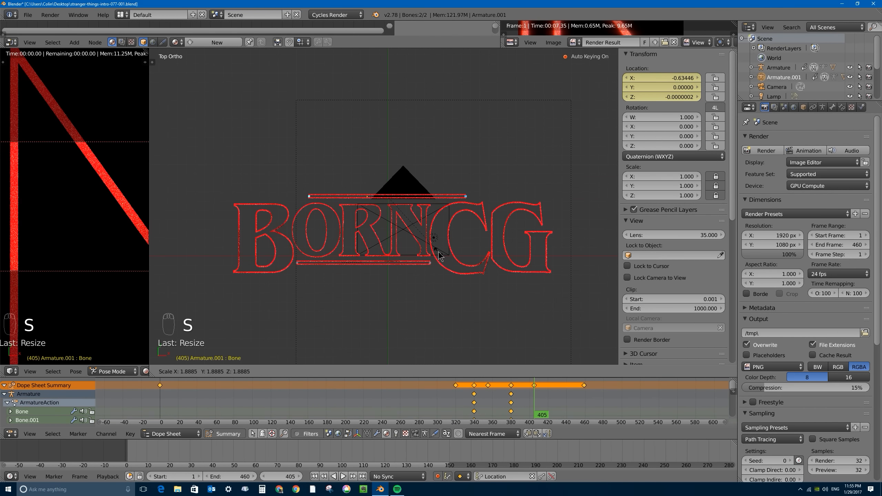
click(515, 271)
- Try to match the upper bar's ends to the lettering's outer edges with a slight scaling of its end bones, and inspect the end
scroll(261, 184, up, 8)
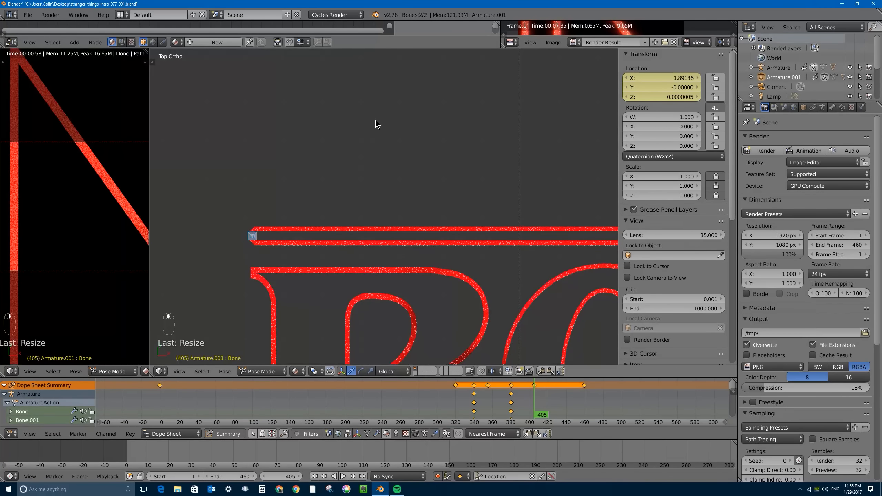
key(s)
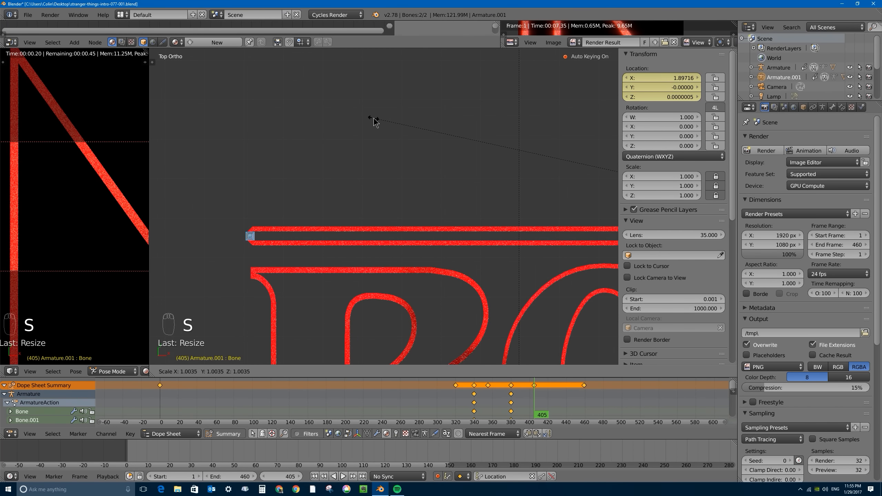
click(386, 133)
scroll(296, 186, up, 3)
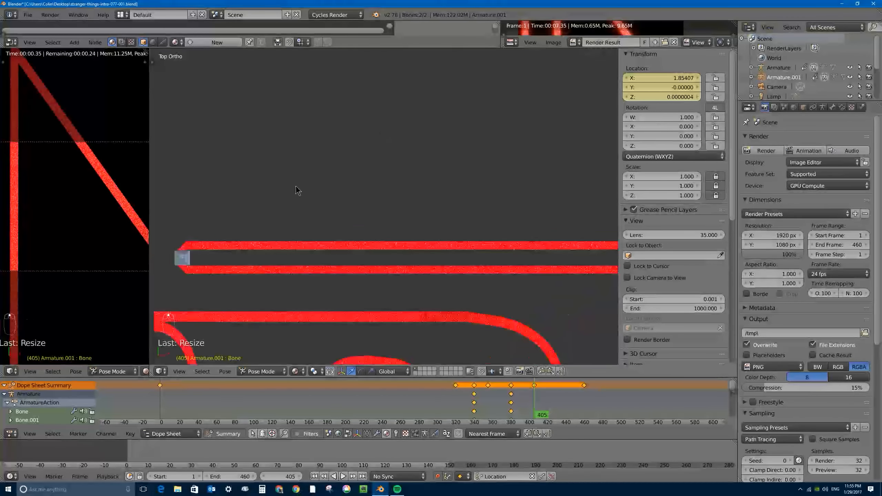
scroll(296, 186, up, 1)
shift+middle_drag(231, 232, 488, 218)
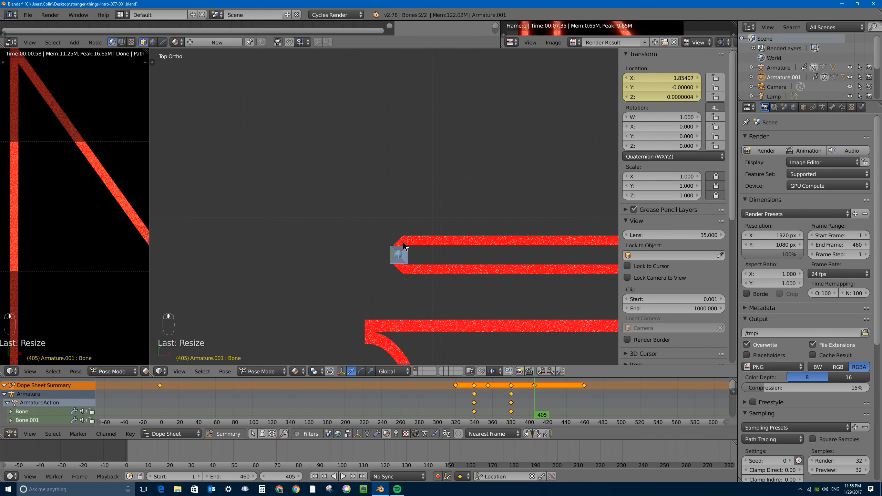
scroll(403, 246, down, 7)
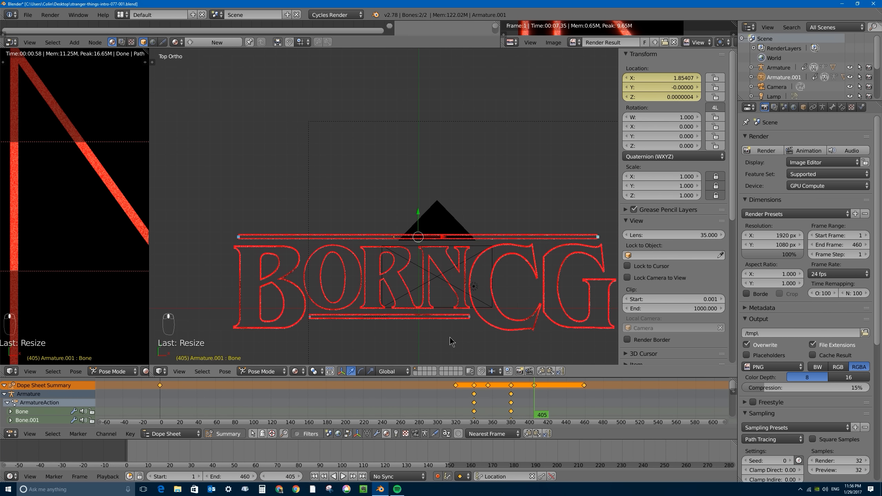
- Rescale the upper bar's end bones at frame 405 so its outer end lines up with the edge of the B
key(s)
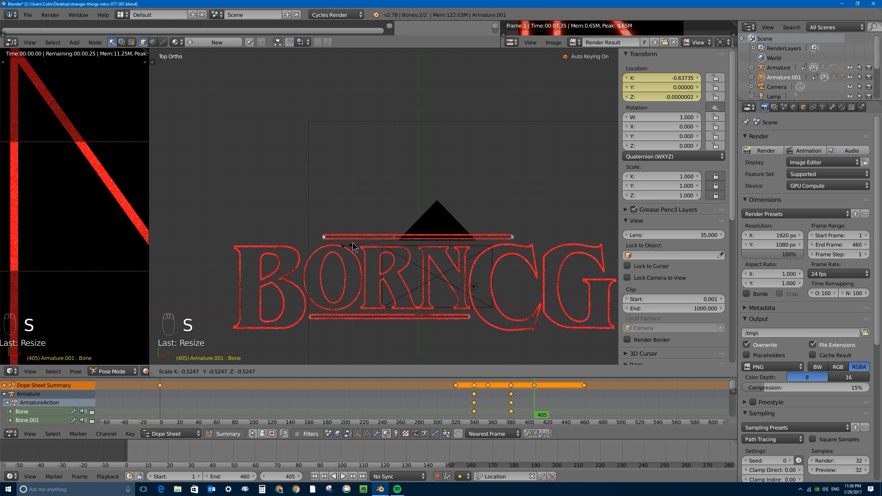
click(418, 262)
scroll(354, 237, up, 1)
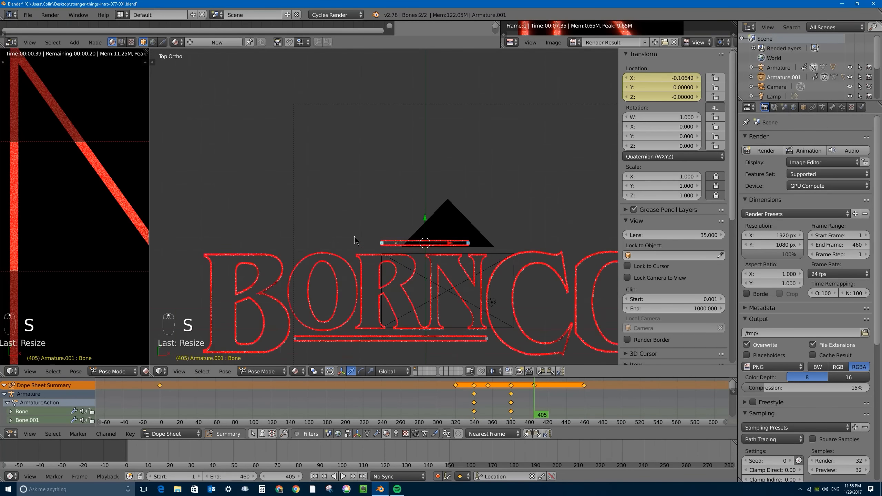
scroll(354, 237, up, 4)
scroll(452, 265, down, 8)
scroll(447, 292, up, 1)
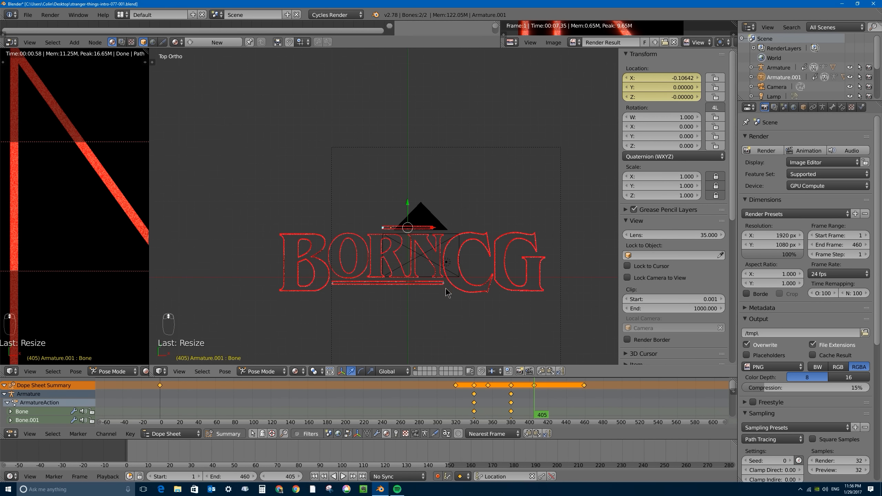
key(s)
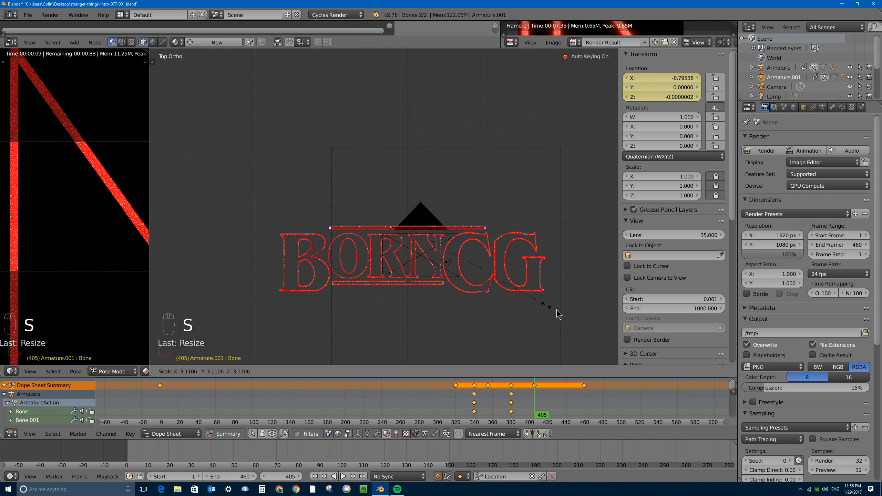
click(159, 360)
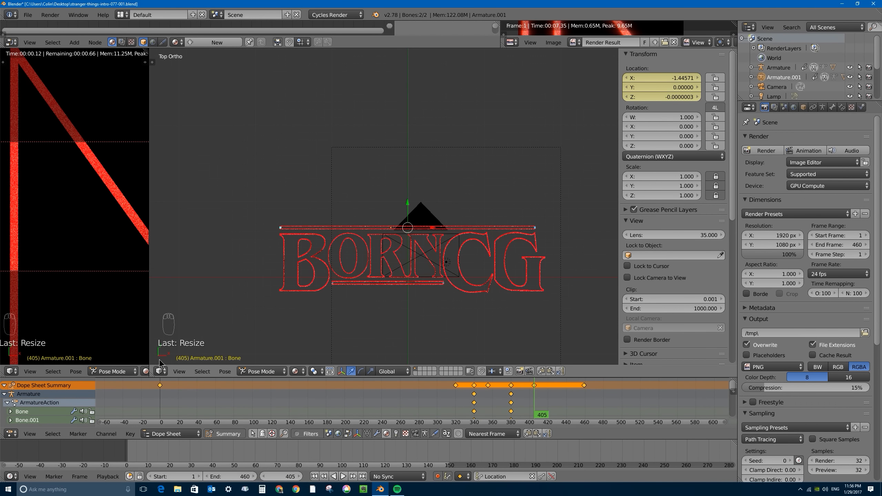
scroll(310, 225, up, 5)
scroll(188, 155, up, 4)
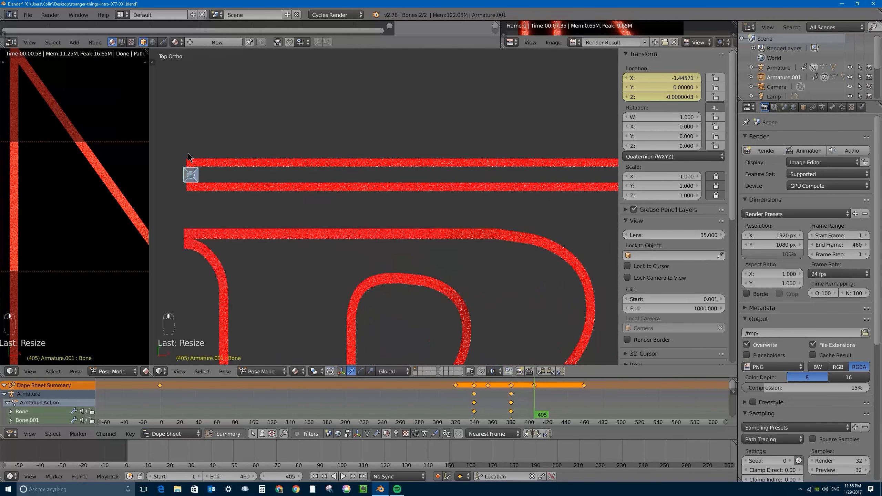
scroll(368, 203, down, 2)
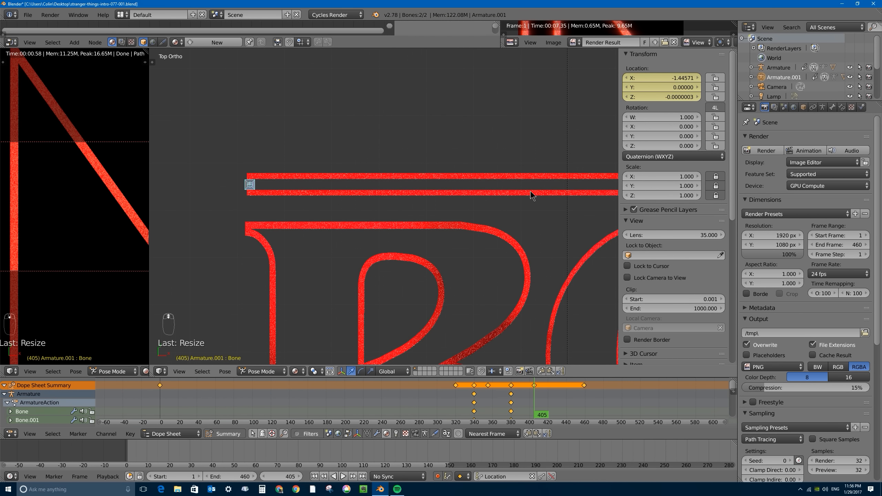
shift+middle_drag(530, 195, 512, 200)
scroll(394, 201, down, 5)
- Play the animation from frame 0 and review how the letters come together and the bars grow
drag(542, 399, 380, 386)
scroll(372, 222, down, 4)
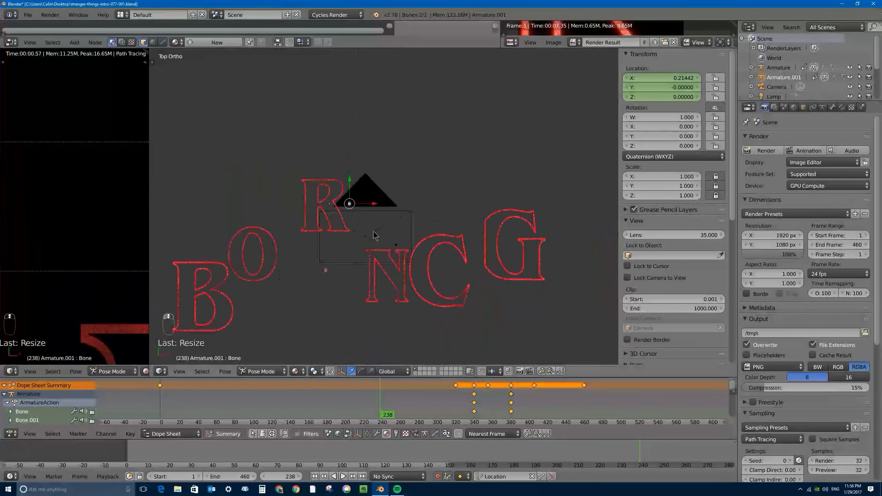
scroll(373, 235, down, 3)
drag(510, 408, 160, 403)
key(alt+a)
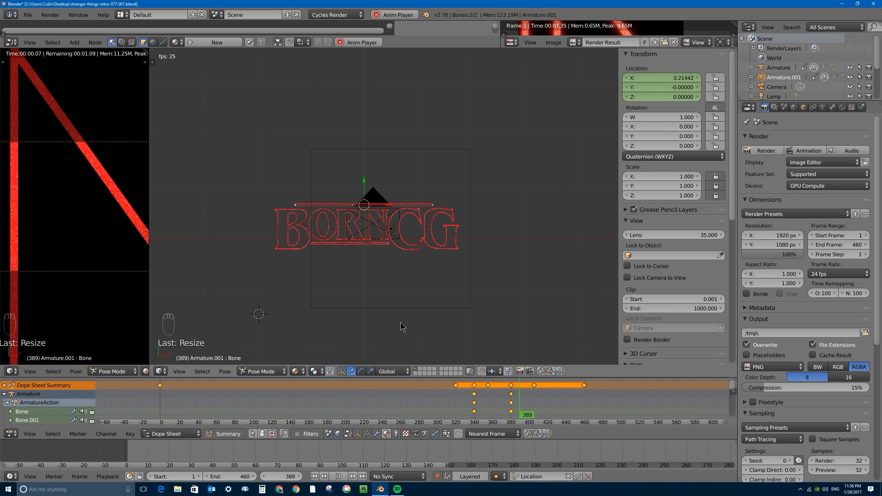
drag(483, 405, 435, 403)
click(437, 386)
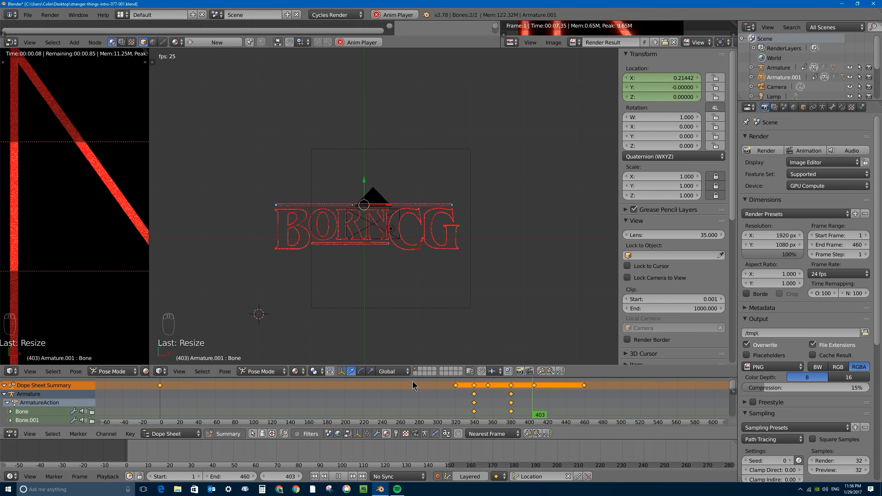
key(Escape)
- Enlarge the dope sheet, collapse both armatures' channels, and shift only their keyframes about 7 frames earlier
drag(471, 394, 478, 243)
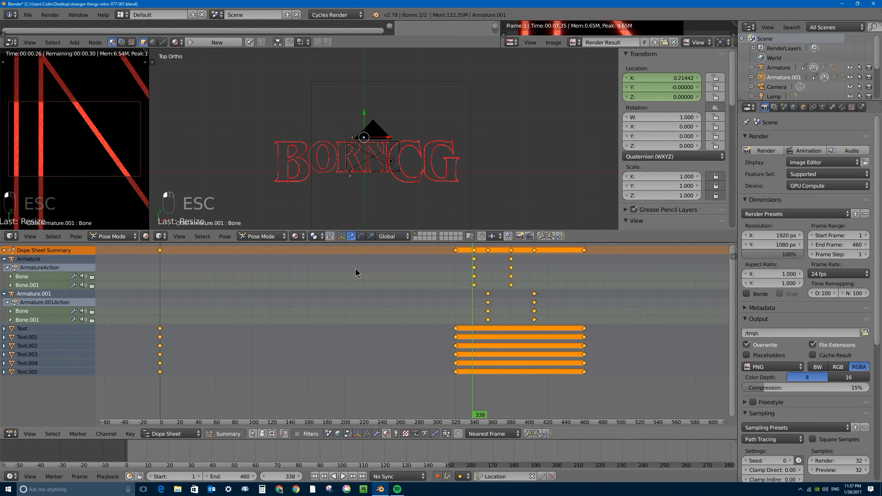
click(7, 268)
click(6, 267)
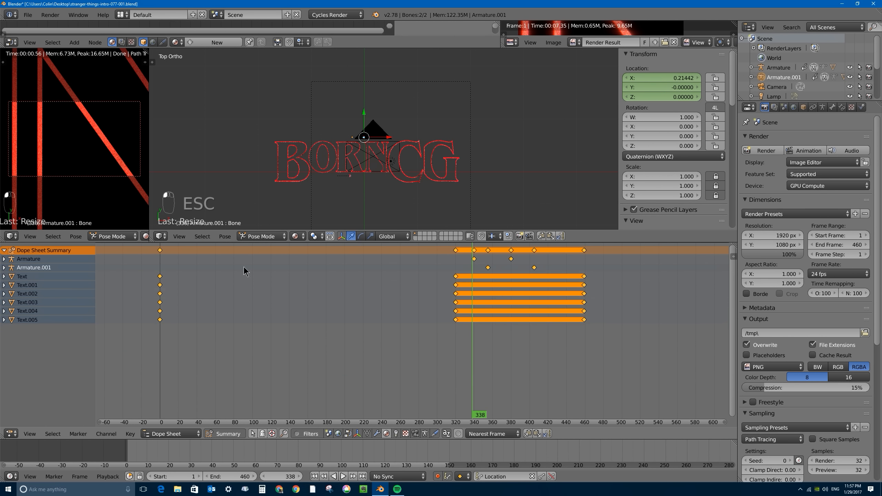
right_click(474, 250)
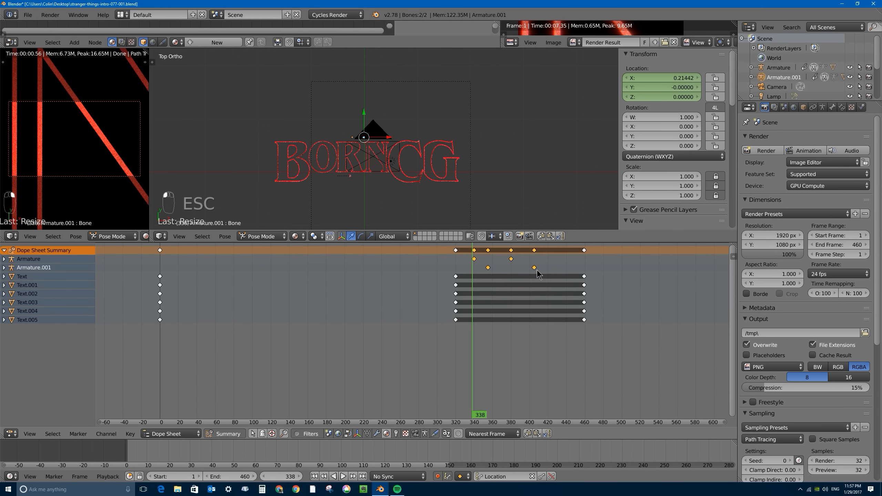
key(g)
click(499, 283)
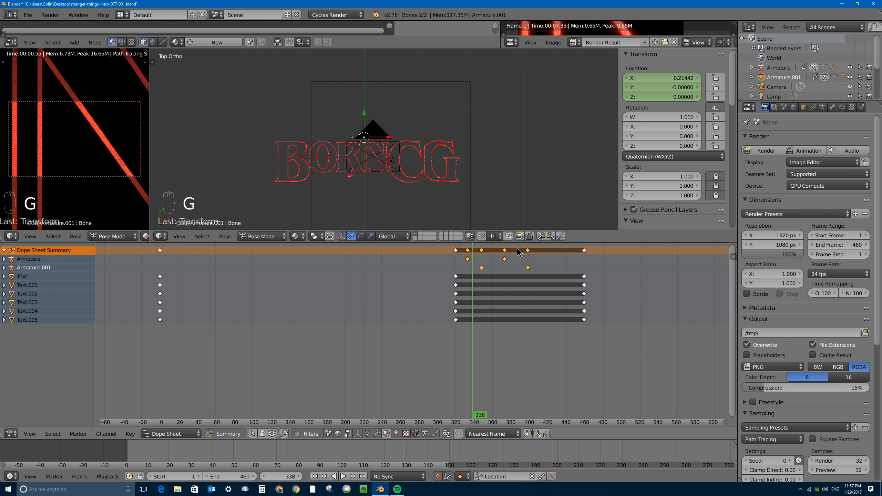
- Compress both armatures' keyframes towards frame 333 until the last one lands near frame 368
key(alt+a)
key(Escape)
key(s)
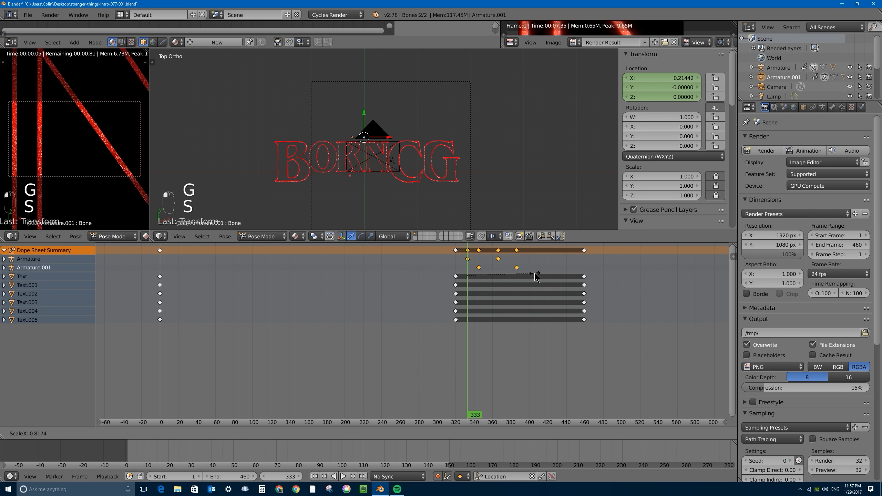
click(512, 275)
- Play back the shortened bar animation, go to frame 350, and save over stranger-things-intro-077-001.blend
click(436, 274)
key(alt+a)
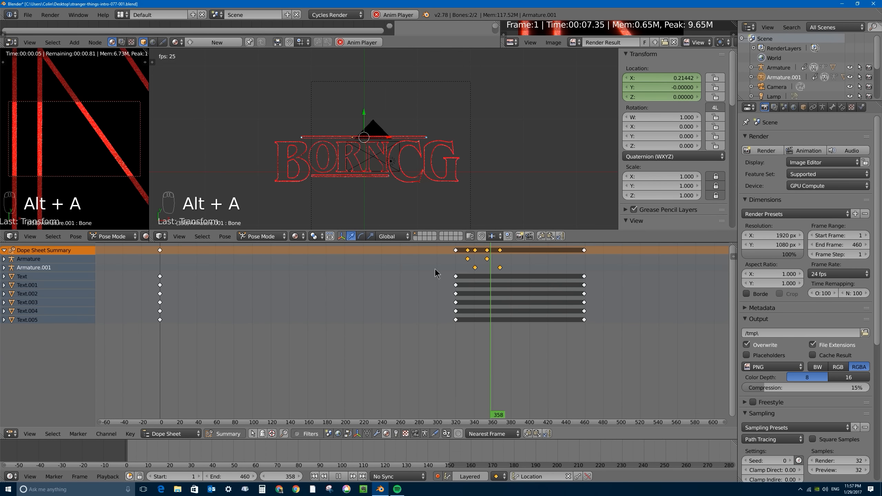
key(Escape)
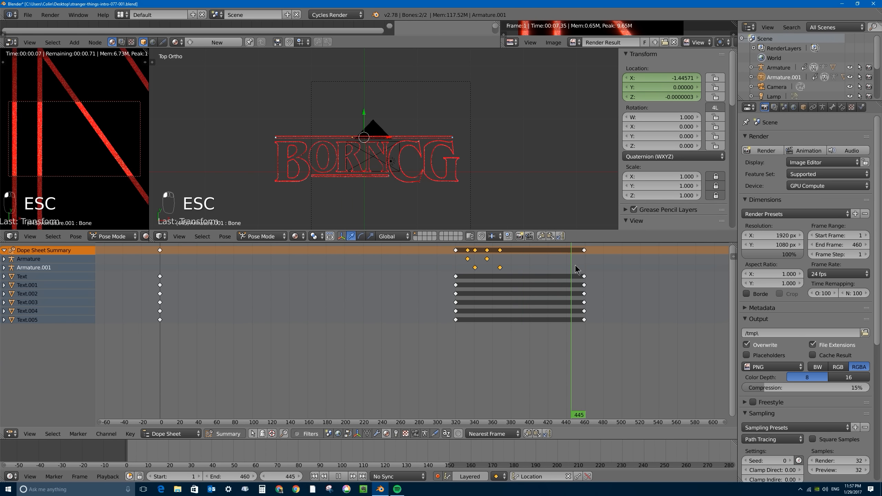
click(483, 264)
key(ctrl+s)
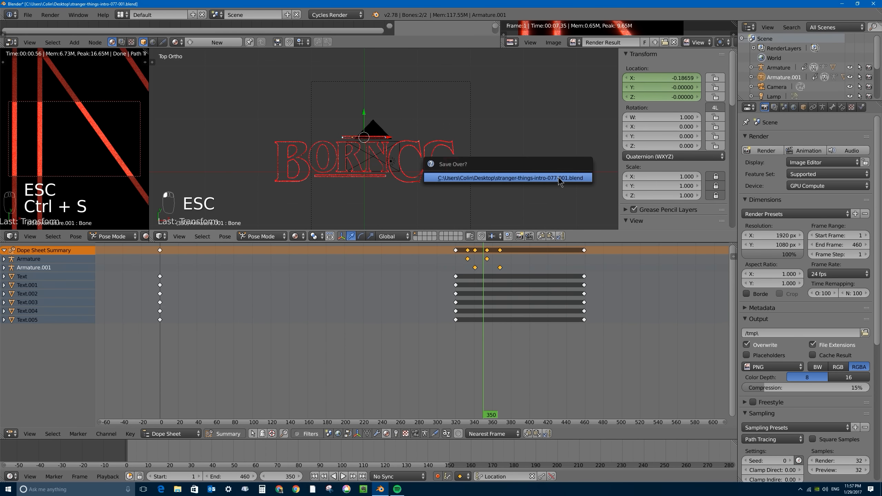
click(560, 178)
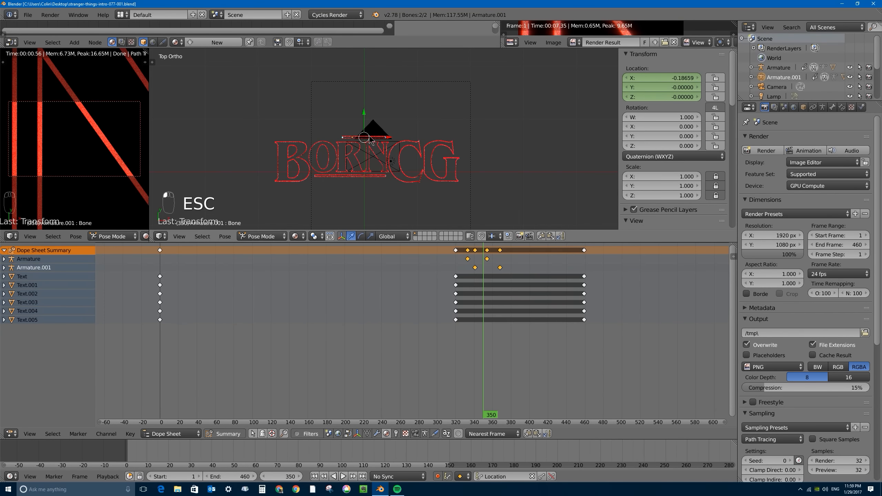
- Select the camera, widen the rendered camera view, and at frame 0 move the camera up to the letter R
right_click(369, 135)
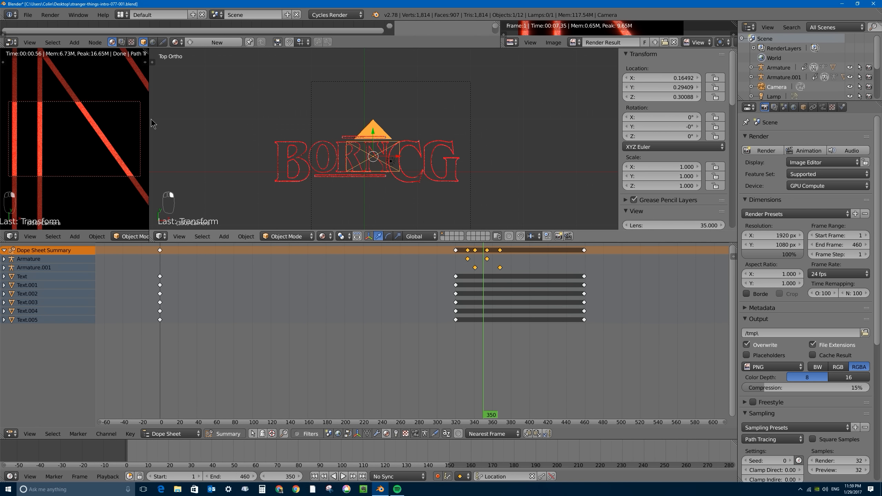
drag(150, 119, 286, 123)
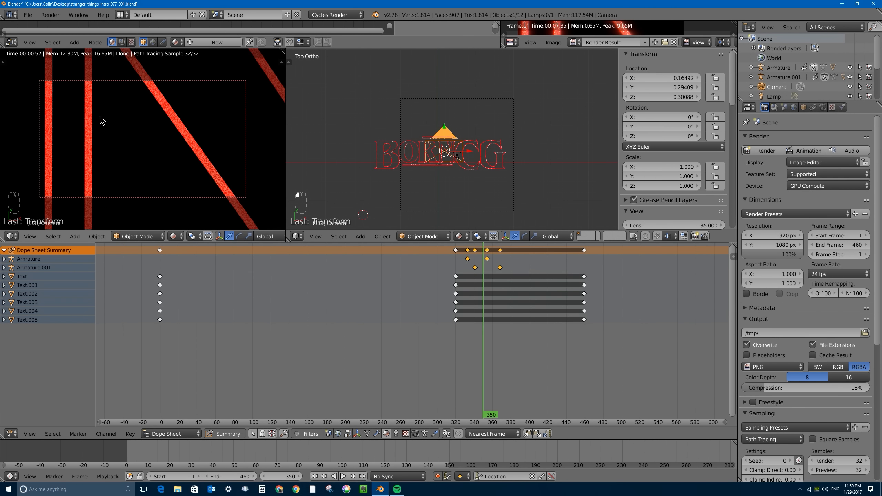
drag(488, 267, 153, 411)
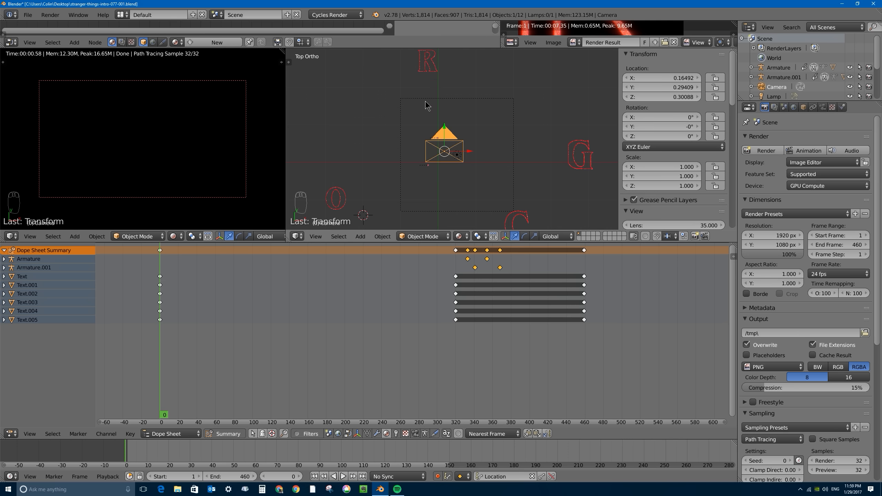
key(g)
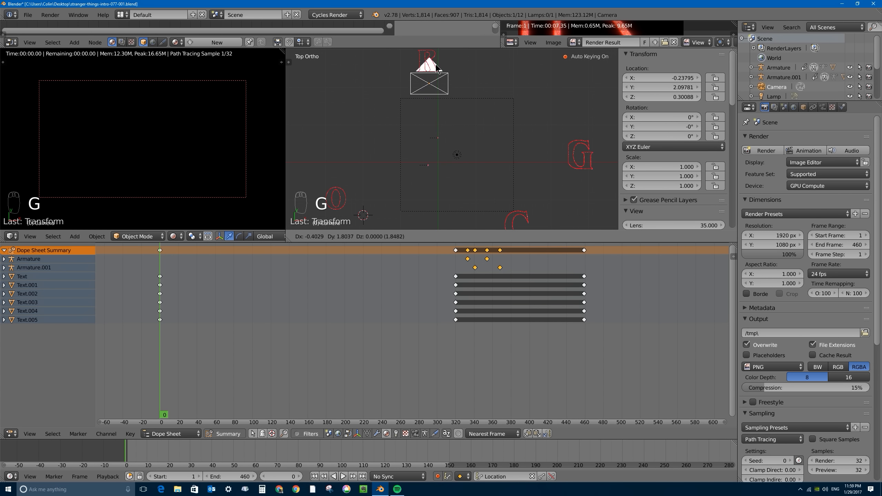
click(433, 58)
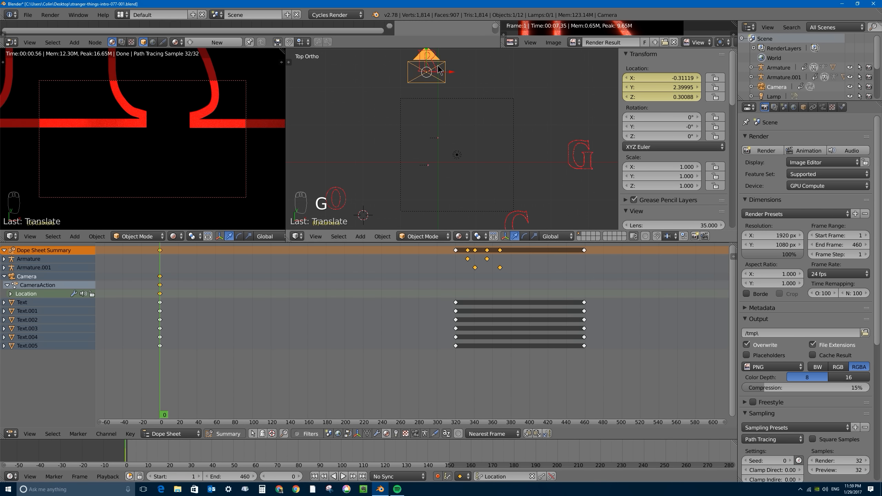
- Shift the camera along Y to about 2.66 so it frames the upper part of the R
shift+middle_drag(440, 69, 442, 129)
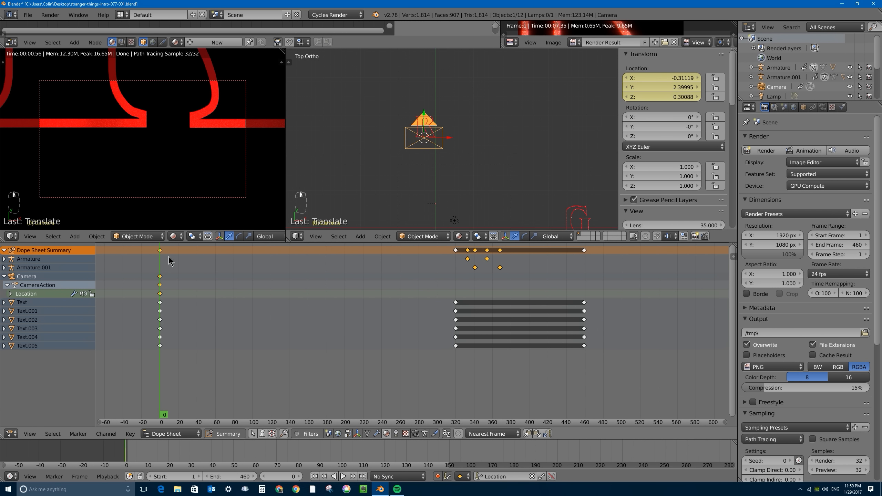
scroll(451, 147, up, 5)
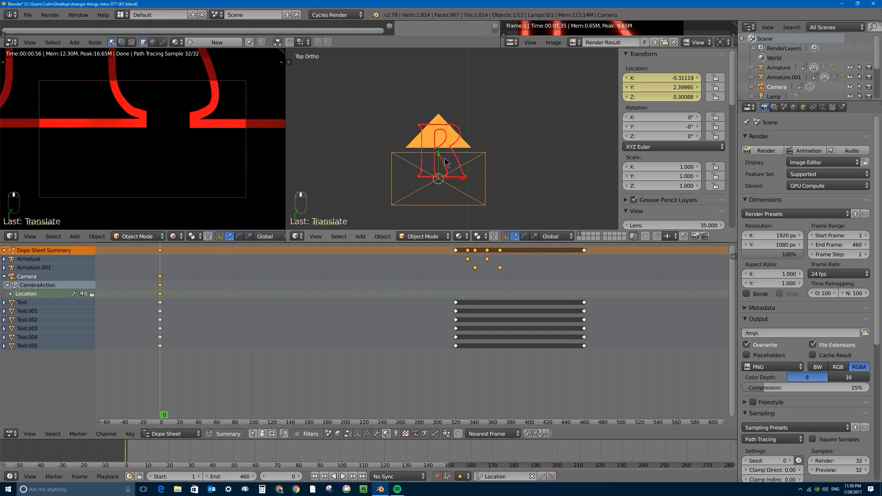
key(g)
key(y)
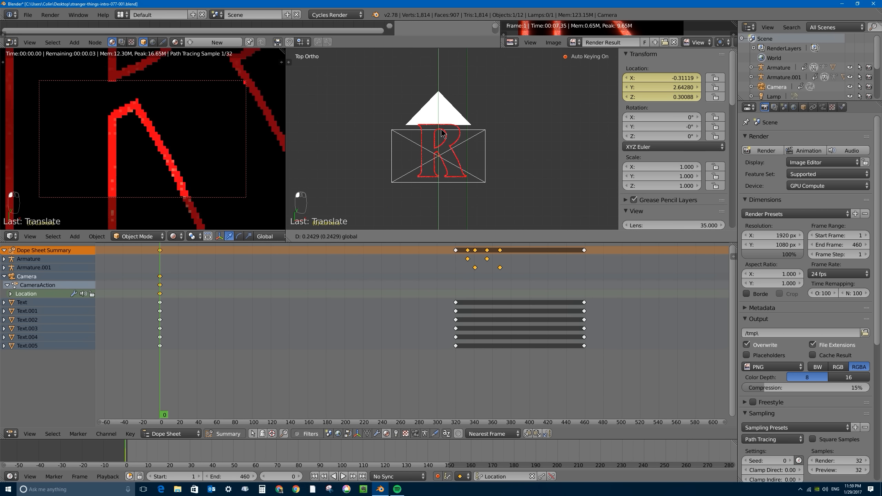
click(441, 130)
- Lower the camera along Z to about 0.115 for a close-up of the R's strokes
mouse_move(449, 163)
middle_down()
mouse_move(444, 112)
mouse_move(440, 166)
middle_up()
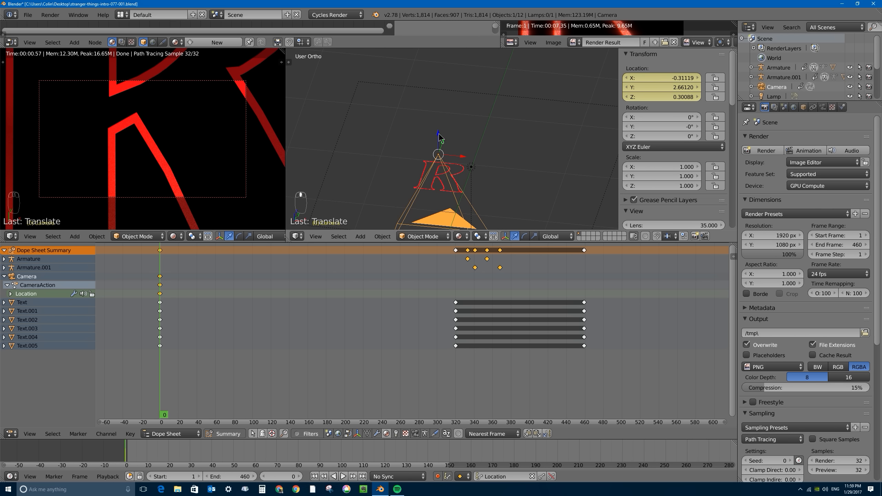
key(g)
key(z)
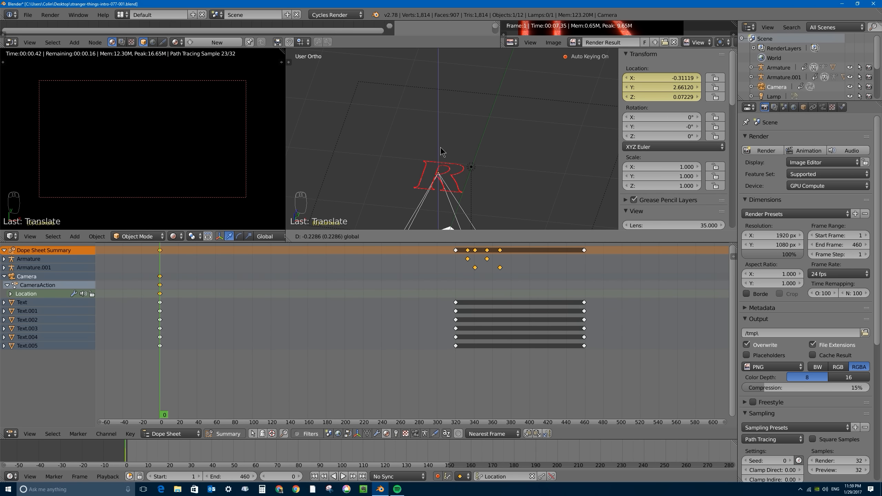
click(441, 152)
key(g)
key(z)
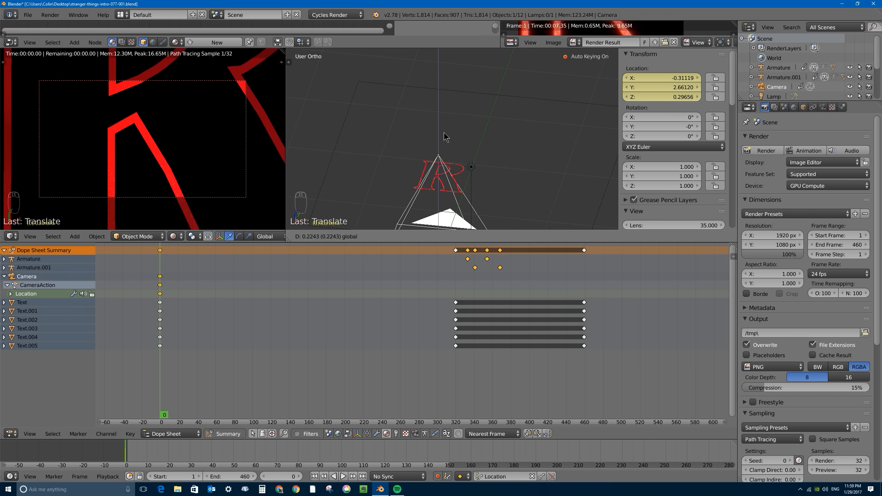
click(451, 150)
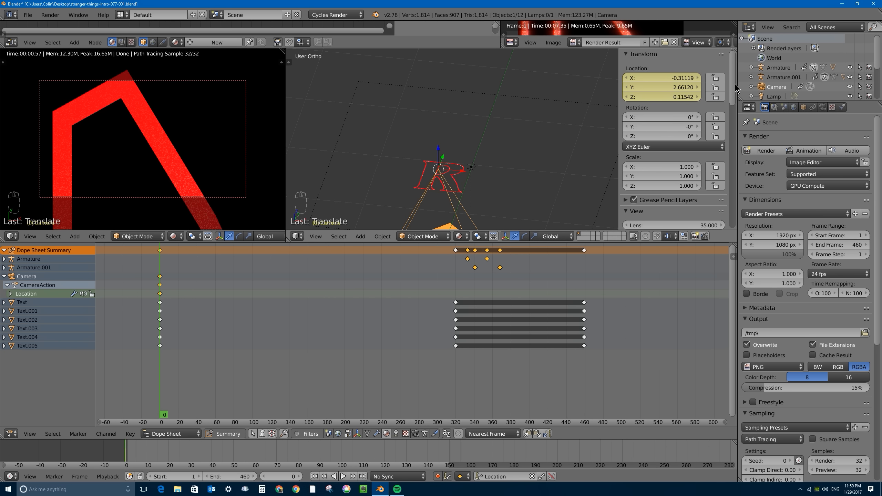
- Check the clipping and camera lock settings of both 3D views, and display the camera's lens and clipping properties
scroll(729, 125, down, 8)
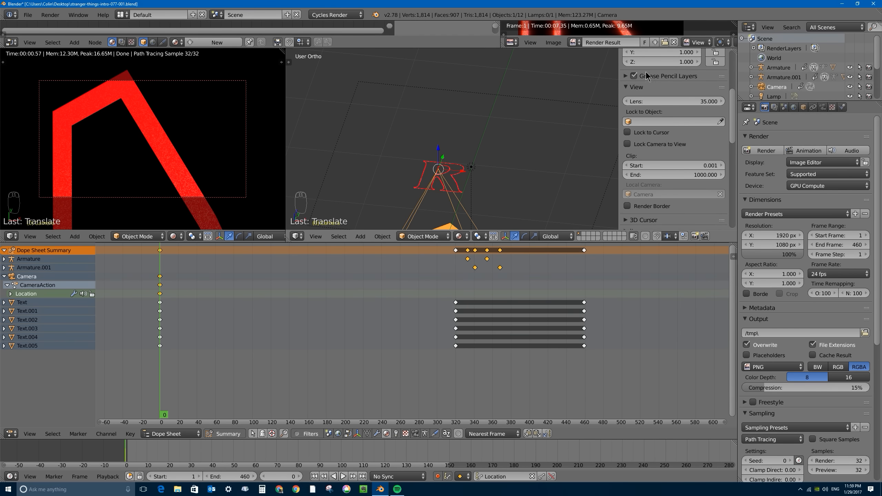
click(284, 61)
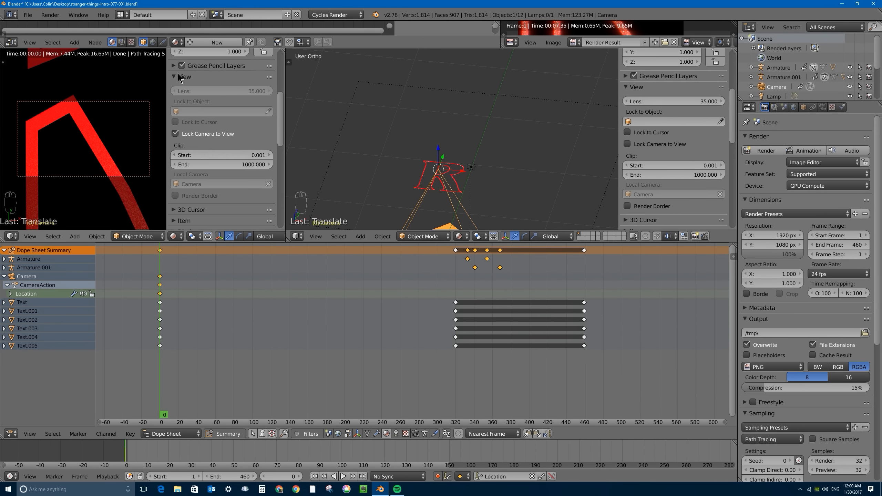
key(n)
click(822, 107)
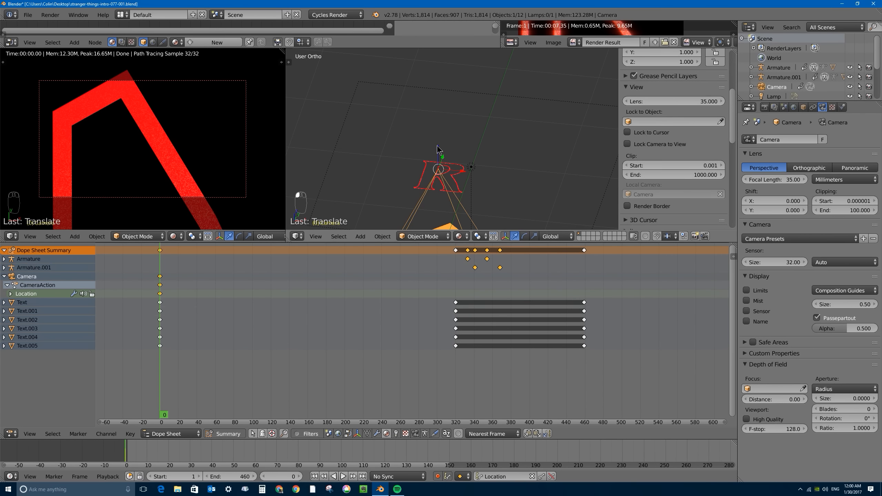
- Lower the camera along Z and shift it along X for a tighter close-up of the R's upper strokes
key(g)
key(z)
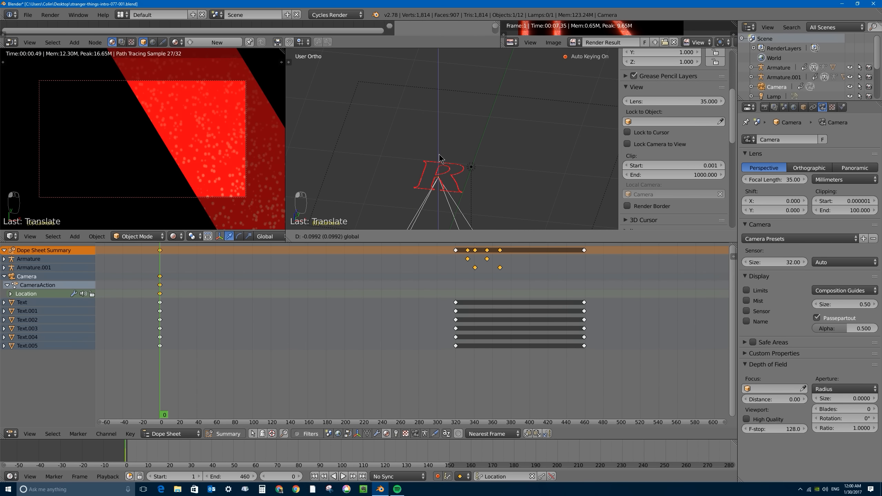
key(x)
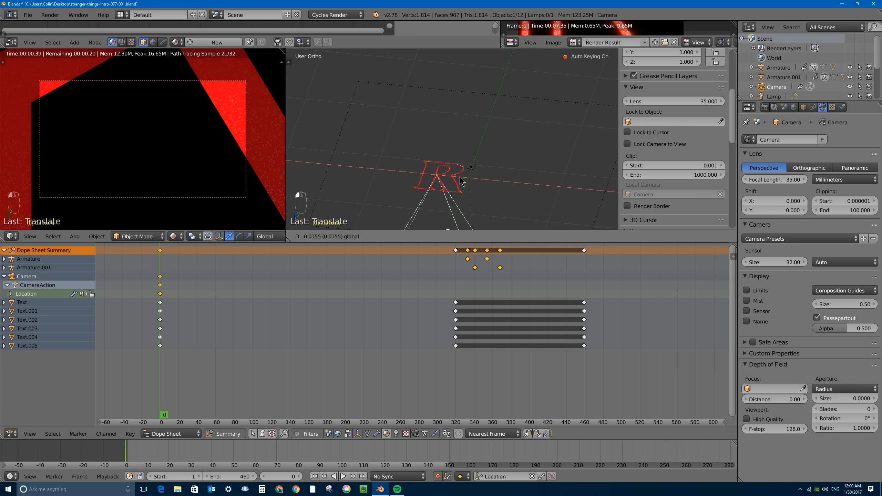
click(463, 178)
scroll(443, 196, up, 3)
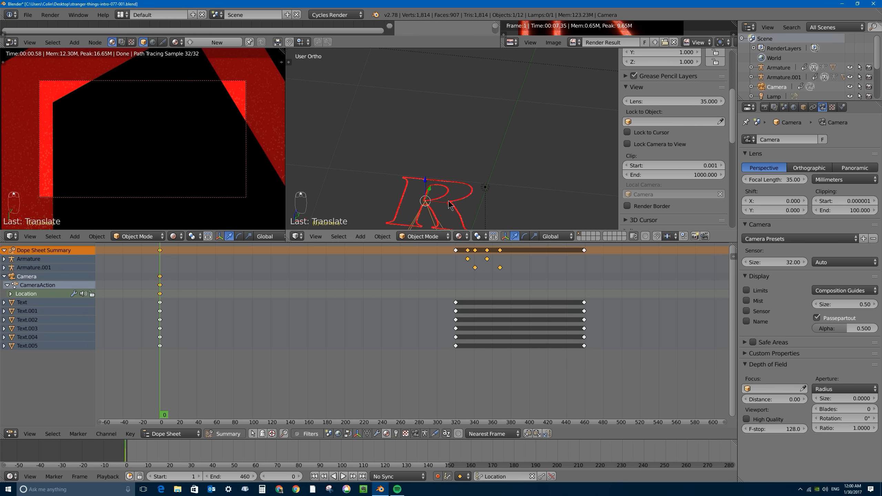
key(g)
key(shift+x)
key(ctrl+z)
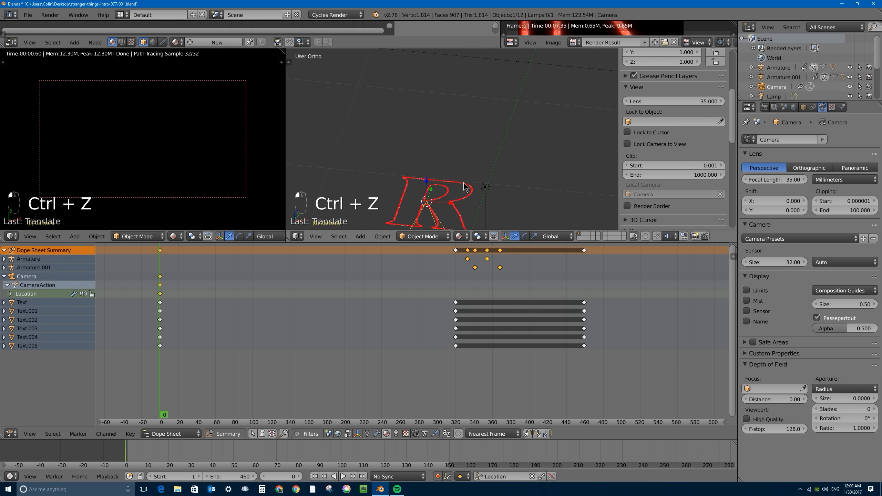
key(ctrl+z)
- Nudge the camera along X and fine-tune its height along Z so the R's strokes only edge the frame
key(g)
key(x)
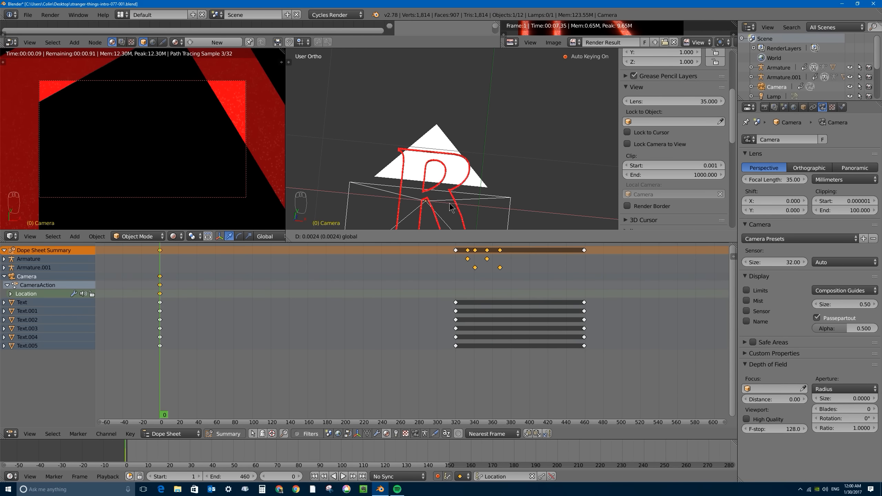
click(450, 207)
middle_drag(472, 189, 448, 192)
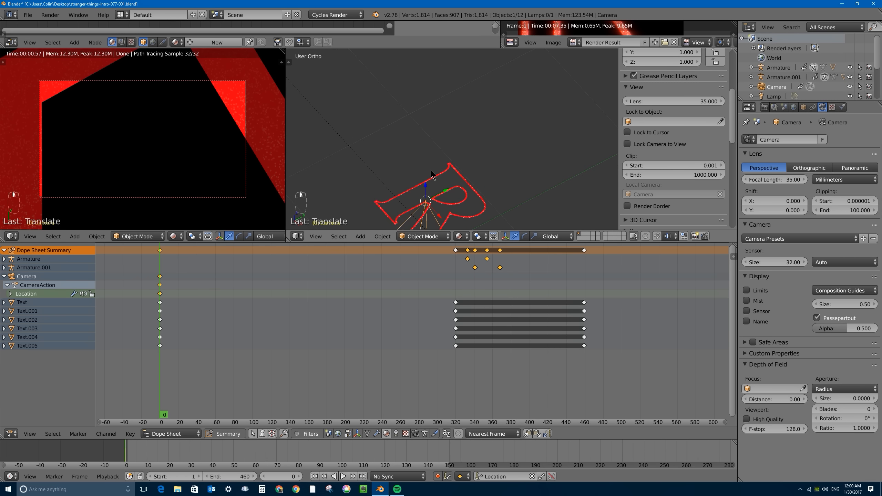
key(g)
key(z)
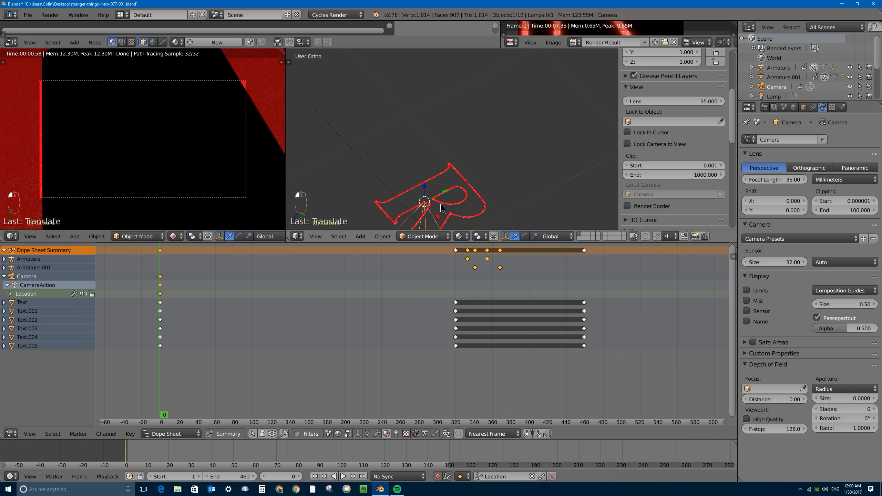
click(425, 187)
key(g)
key(z)
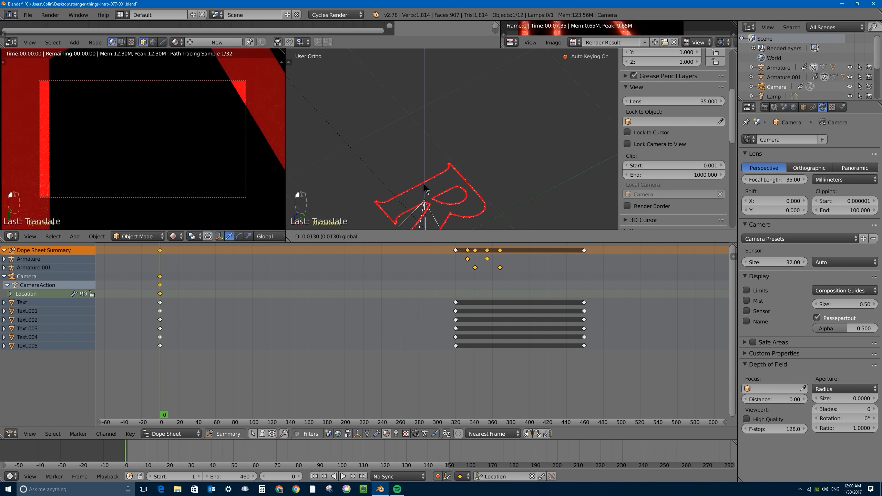
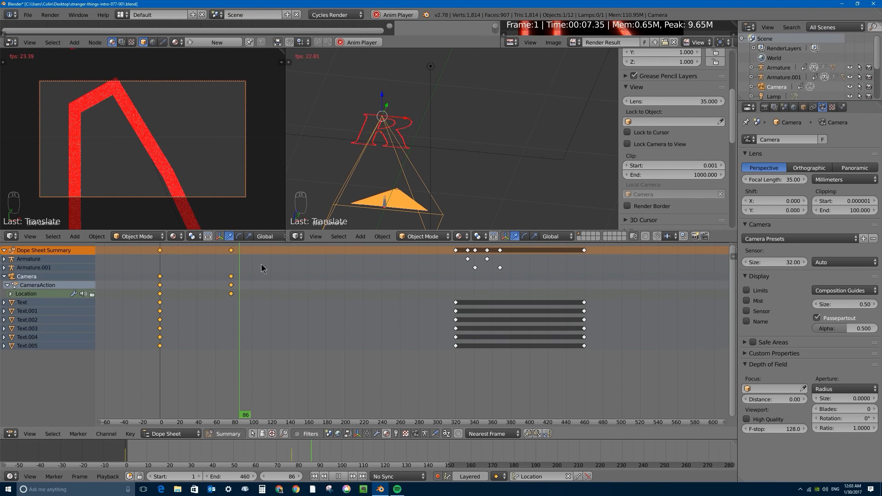
- Play back the camera move, and move the camera's second location keyframe to frame 66
key(Escape)
key(alt+a)
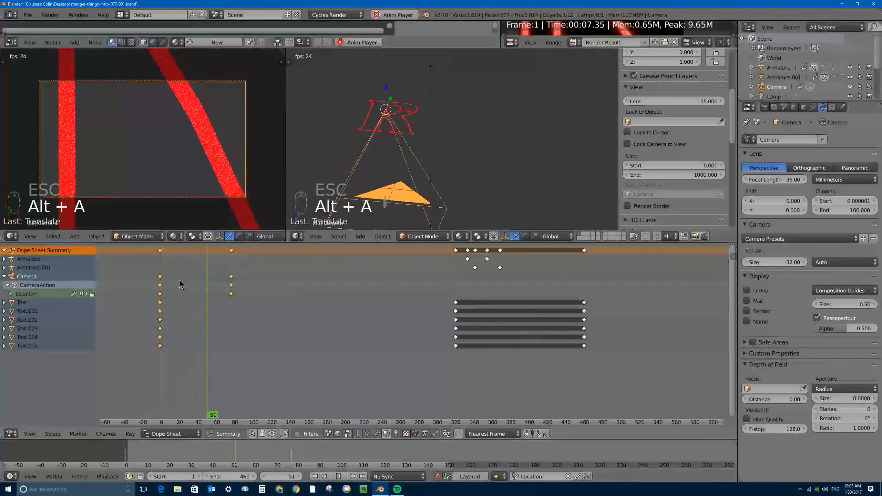
key(Escape)
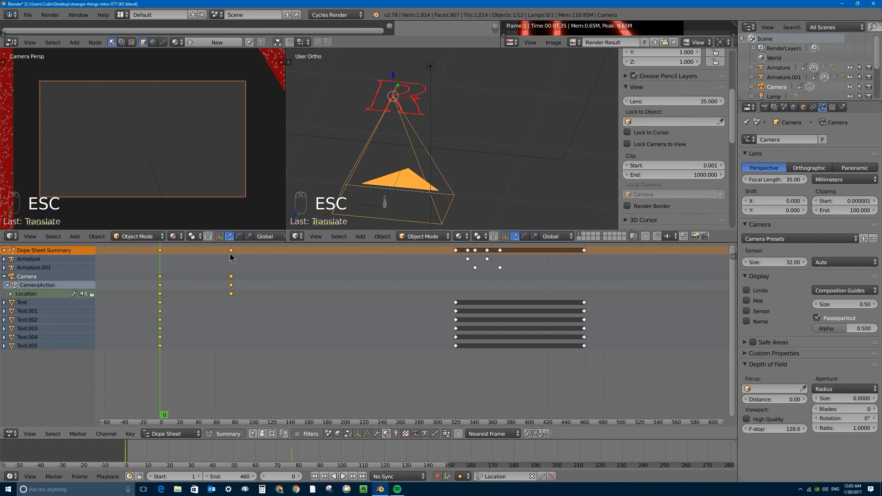
key(g)
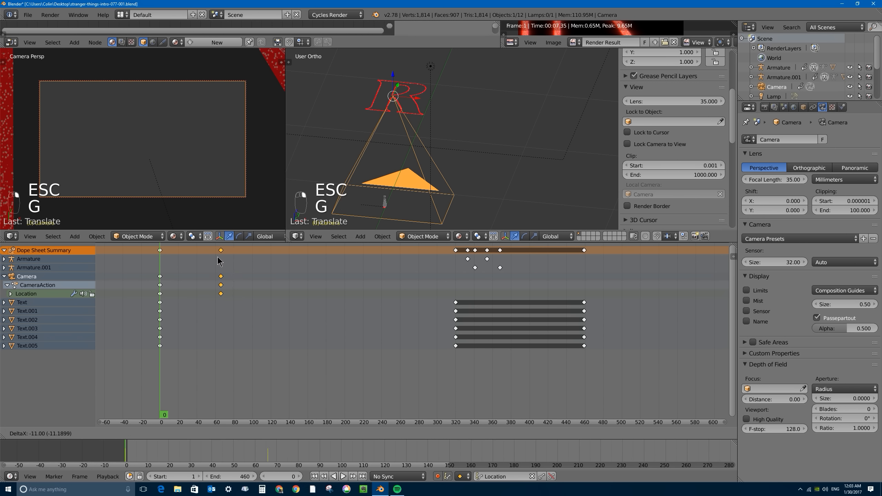
click(223, 260)
click(221, 257)
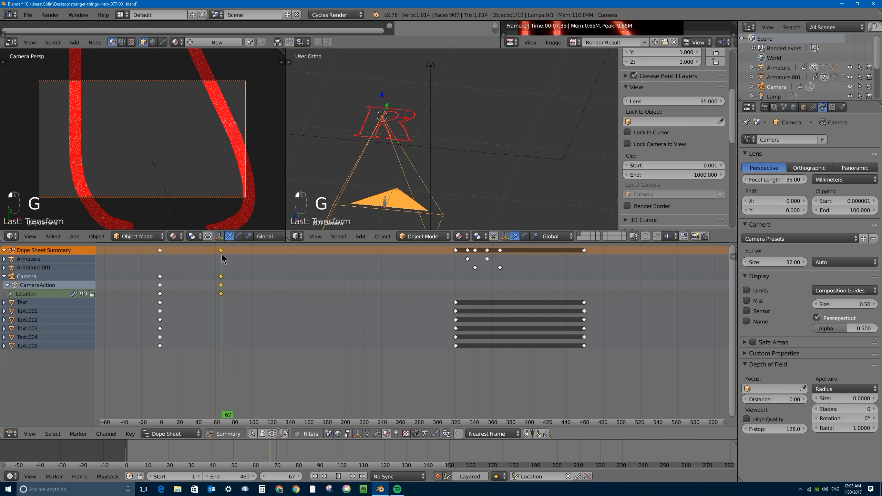
- At frame 66, shift the camera along Y towards the upper part of the R
middle_drag(448, 134, 399, 142)
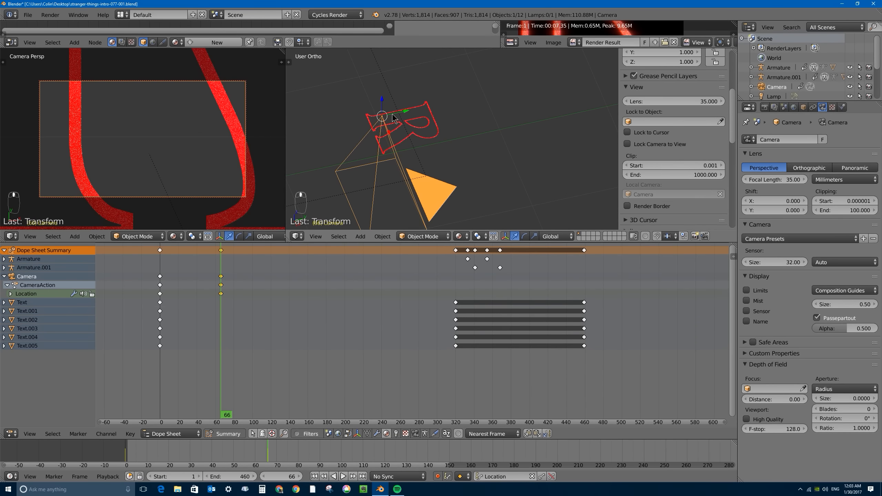
drag(403, 112, 413, 113)
mouse_move(216, 277)
mouse_down()
mouse_move(145, 263)
mouse_move(232, 265)
mouse_move(221, 264)
mouse_up()
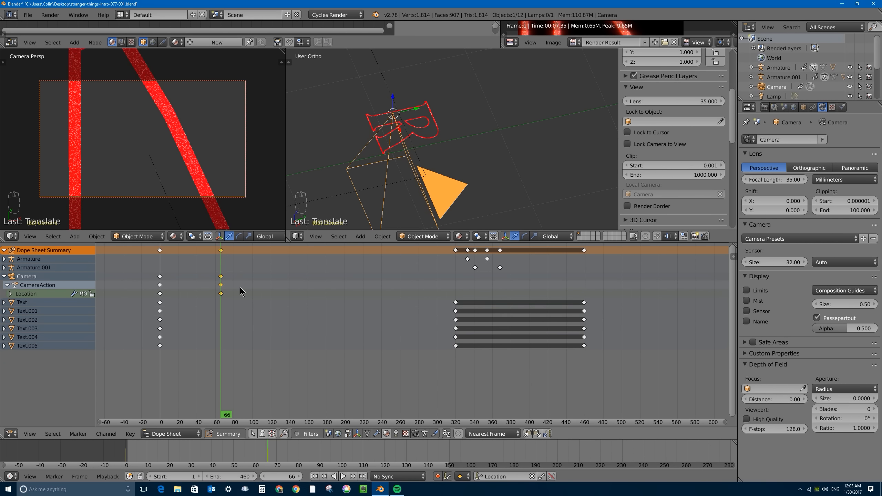
- At frame 67, move the camera from the R to the letter N, about 1.5 in X and -4.2 in Y
key(Right)
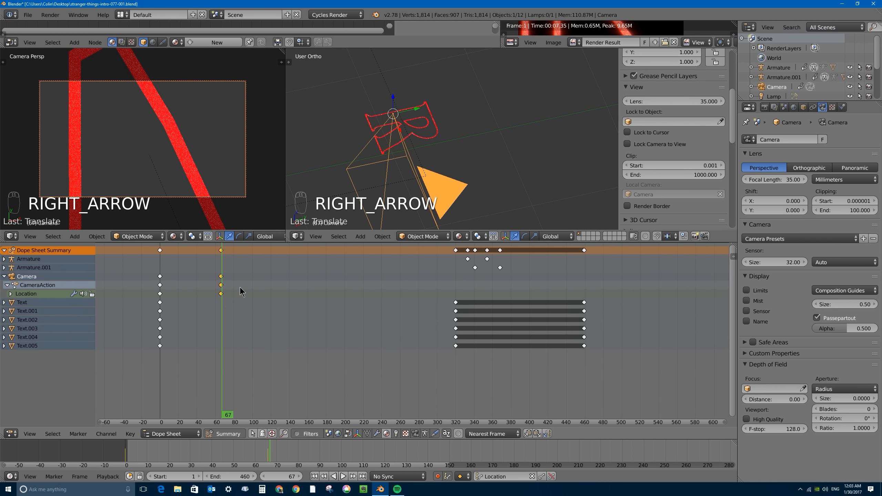
scroll(413, 160, down, 5)
middle_drag(413, 161, 449, 177)
key(KP_7)
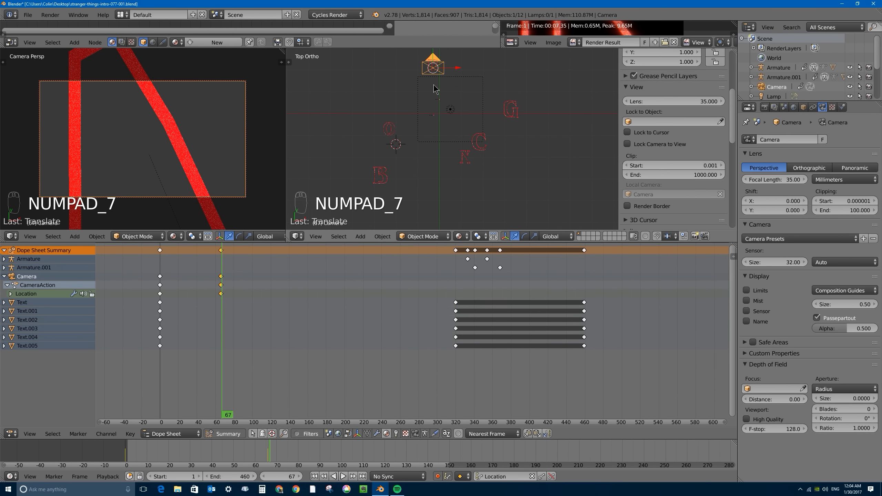
shift+middle_drag(433, 89, 408, 123)
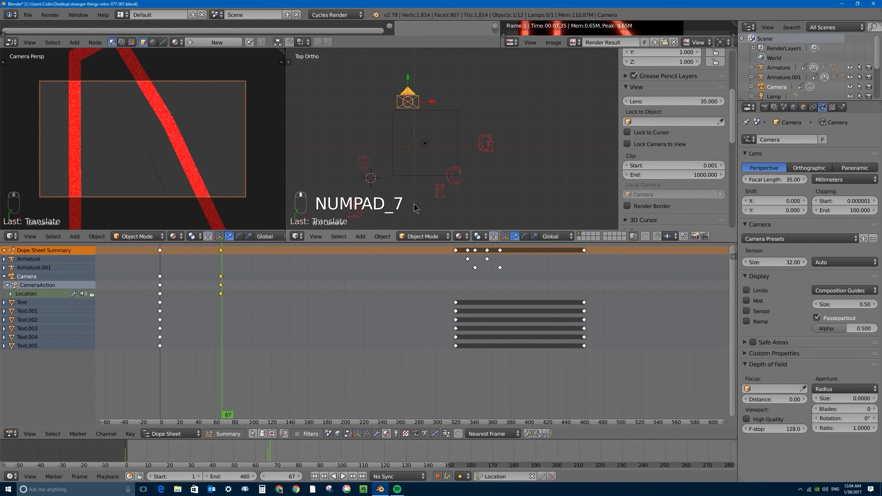
key(g)
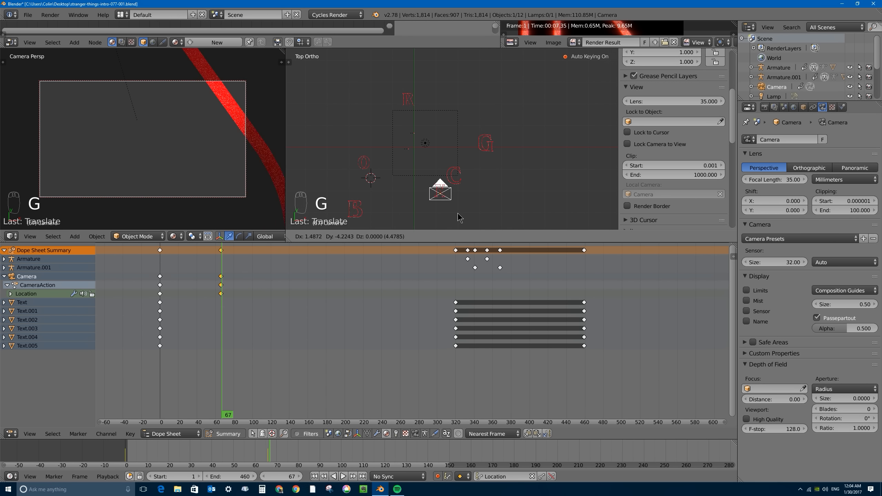
click(458, 214)
middle_drag(469, 211, 439, 155)
scroll(472, 195, up, 4)
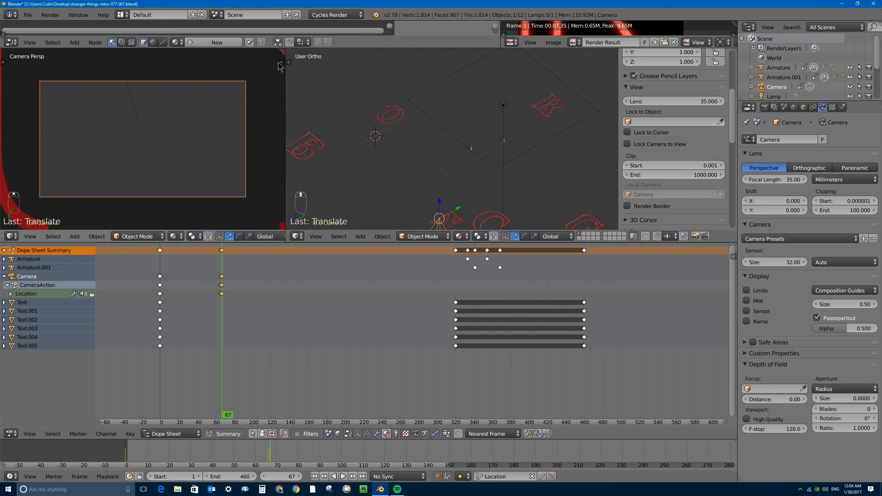
- Adjust the camera's height along Z at frame 67 for a close-up of the N's lower strokes
alt+scroll(169, 125, up, 1)
alt+scroll(169, 125, down, 1)
alt+scroll(171, 126, up, 1)
alt+scroll(171, 126, down, 1)
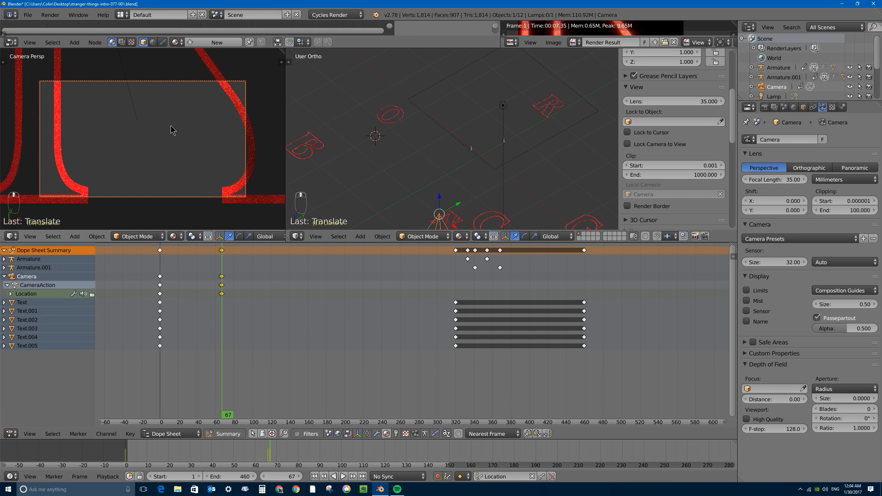
scroll(171, 126, up, 1)
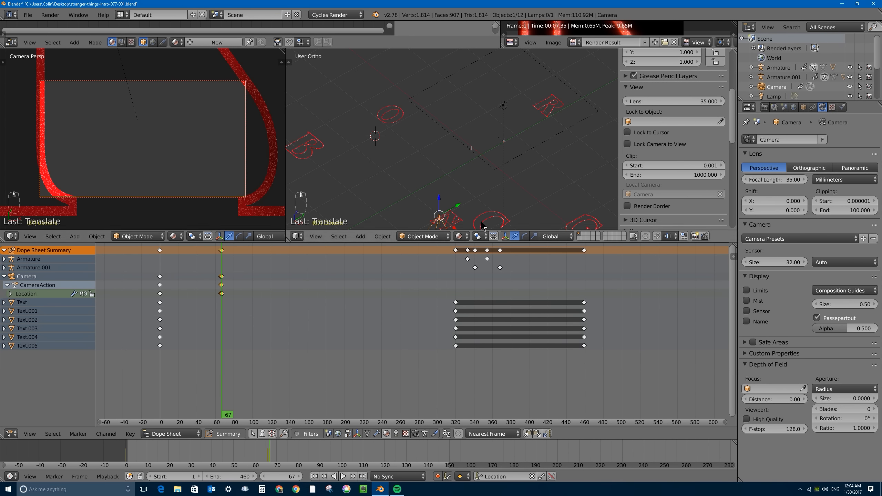
middle_drag(460, 207, 413, 158)
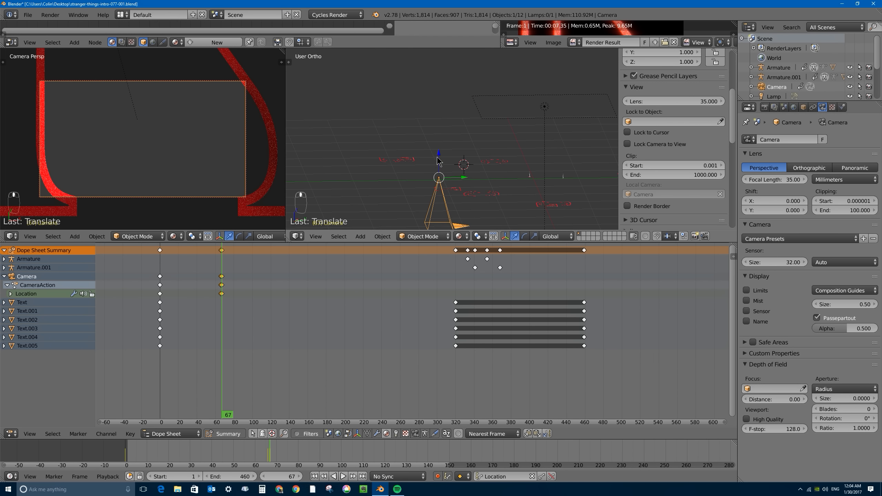
key(g)
key(z)
click(461, 173)
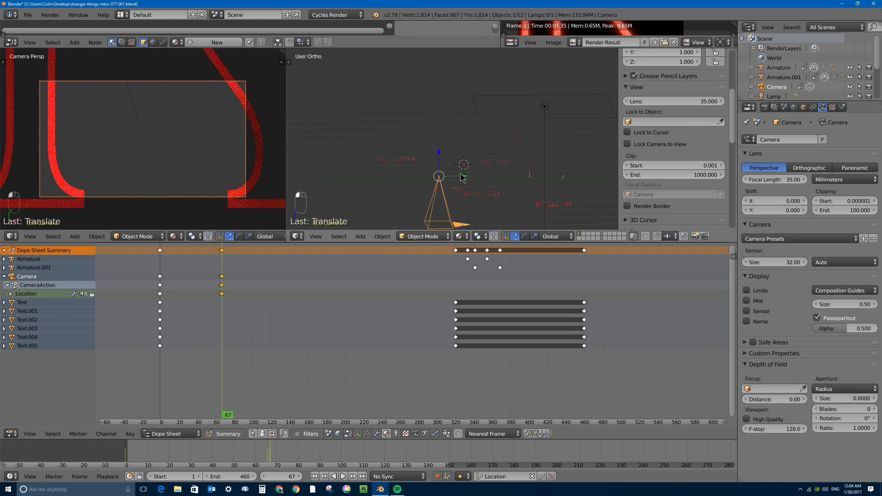
- Shift the camera along Y and X at frame 67 to center the gap between the N's serifs
middle_drag(459, 173, 460, 188)
drag(461, 175, 482, 172)
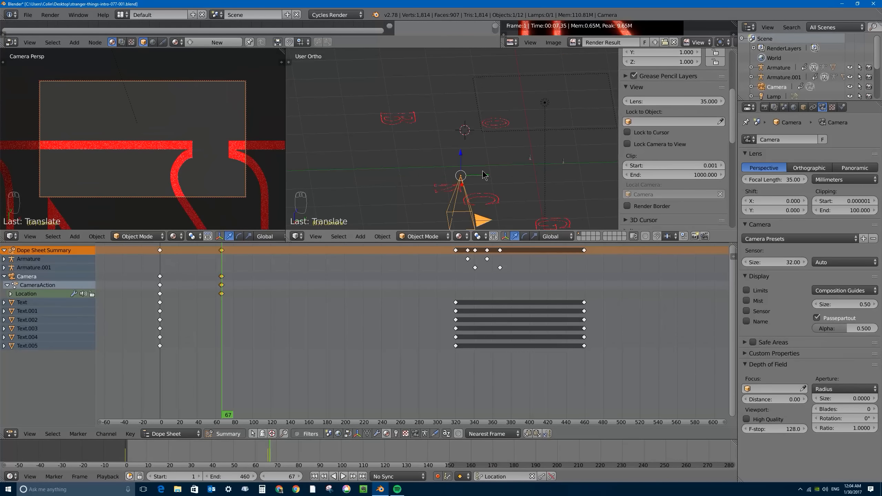
middle_drag(429, 197, 486, 186)
key(g)
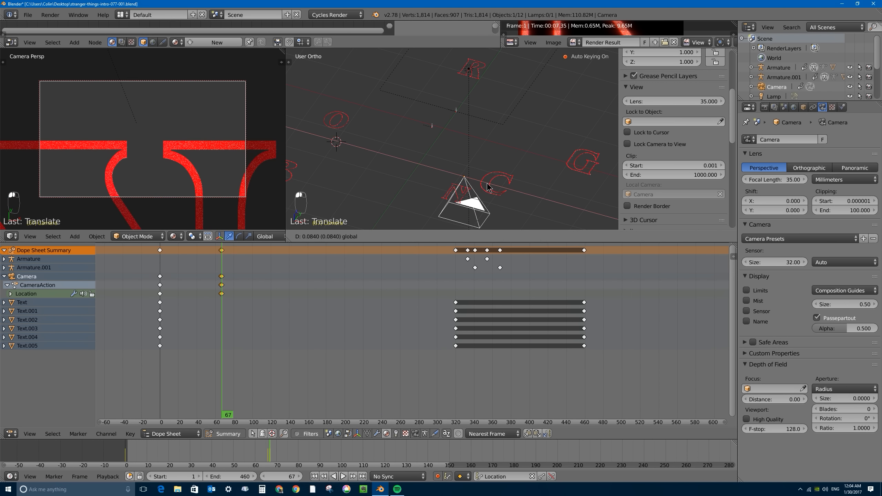
click(487, 186)
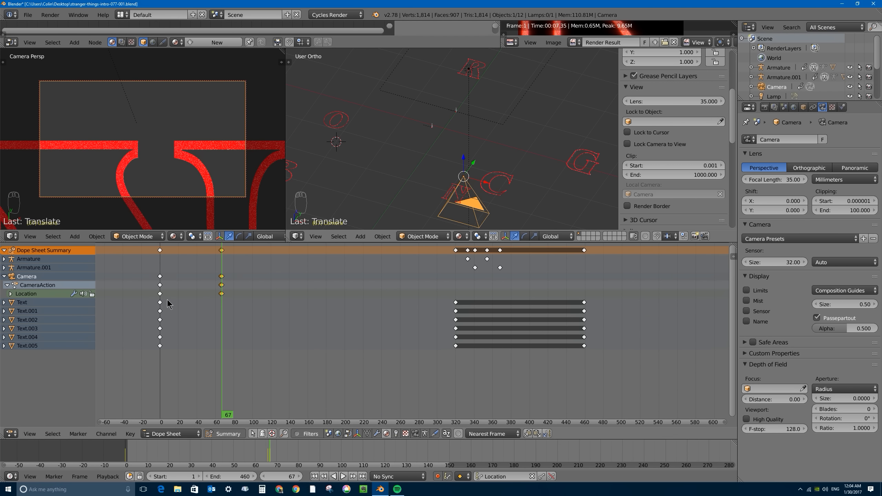
- At frame 133, shift the camera along Y and X to frame the N's diagonal and adjoining stem
scroll(205, 270, up, 3)
middle_drag(205, 267, 372, 278)
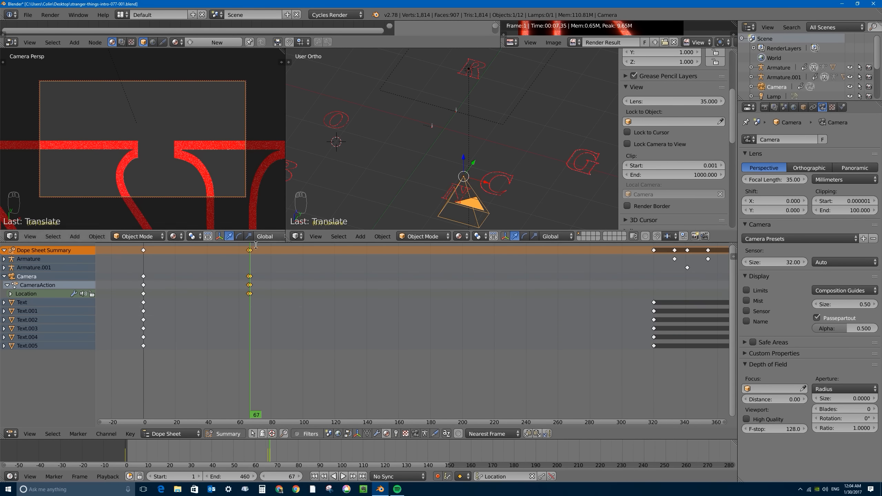
key(alt+a)
drag(244, 267, 355, 266)
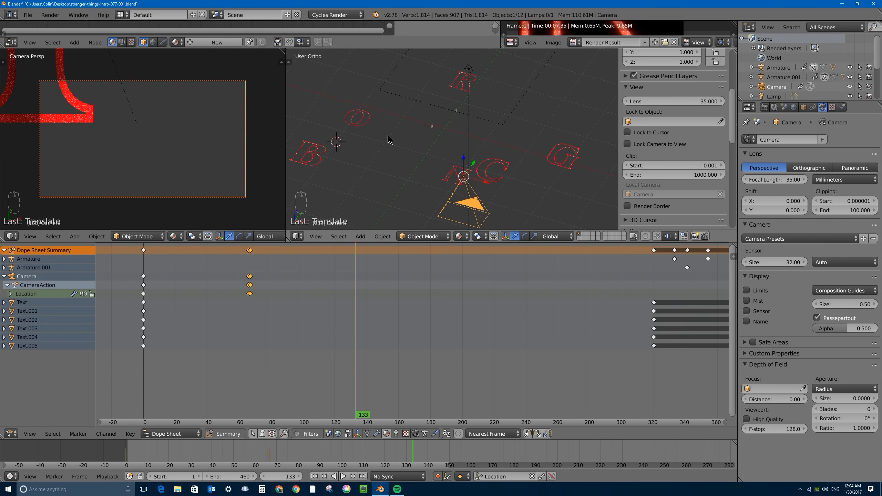
middle_drag(464, 155, 468, 150)
key(g)
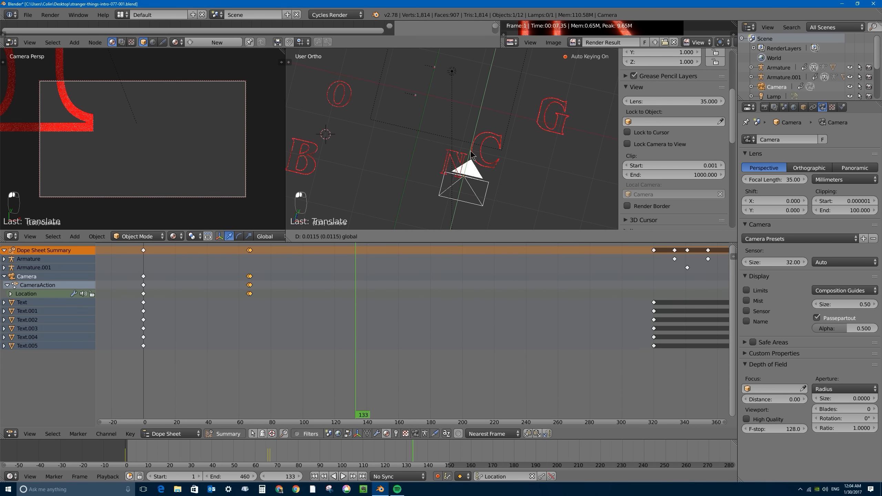
click(479, 135)
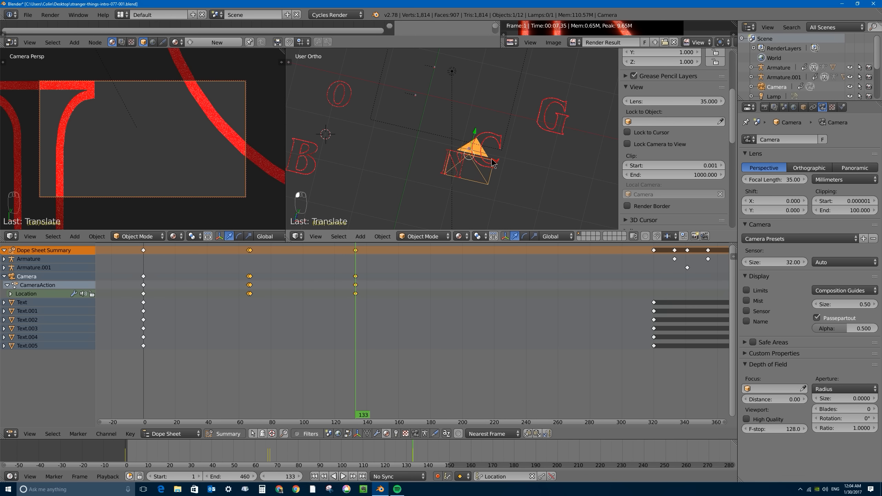
key(g)
click(485, 159)
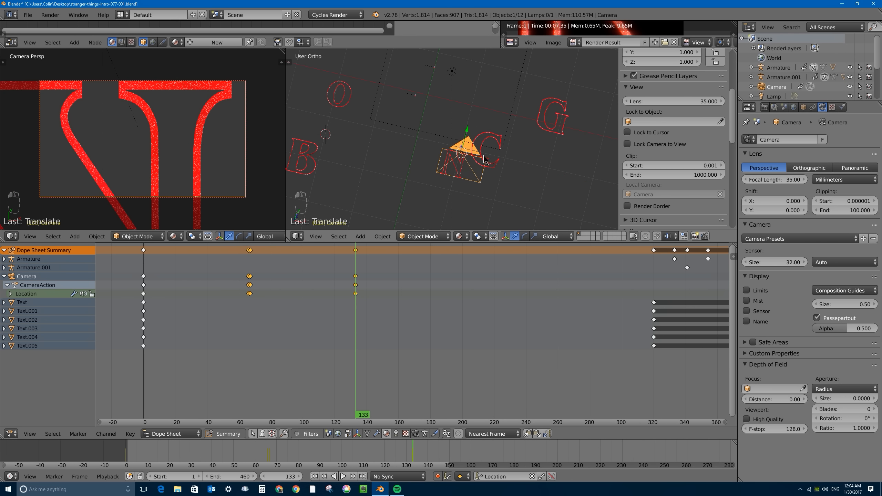
drag(468, 131, 467, 135)
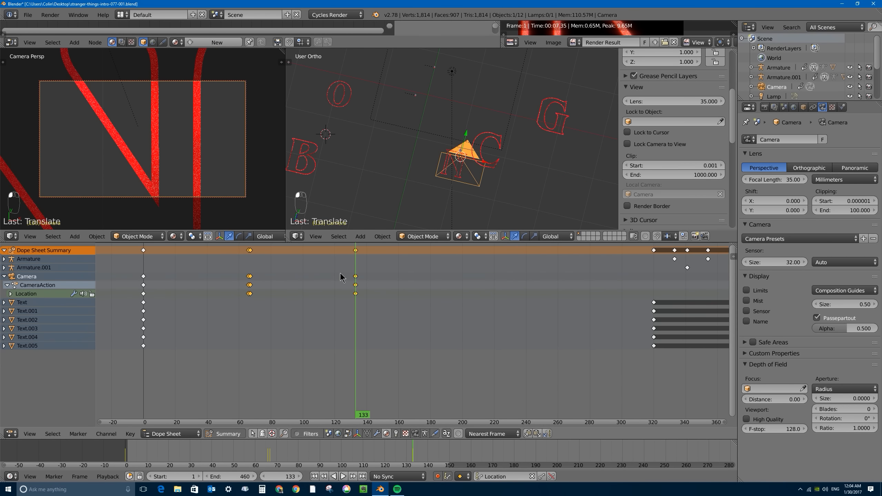
- Play the camera animation from frame 0 to review the close-ups of the R and N
drag(340, 276, 143, 250)
key(alt+a)
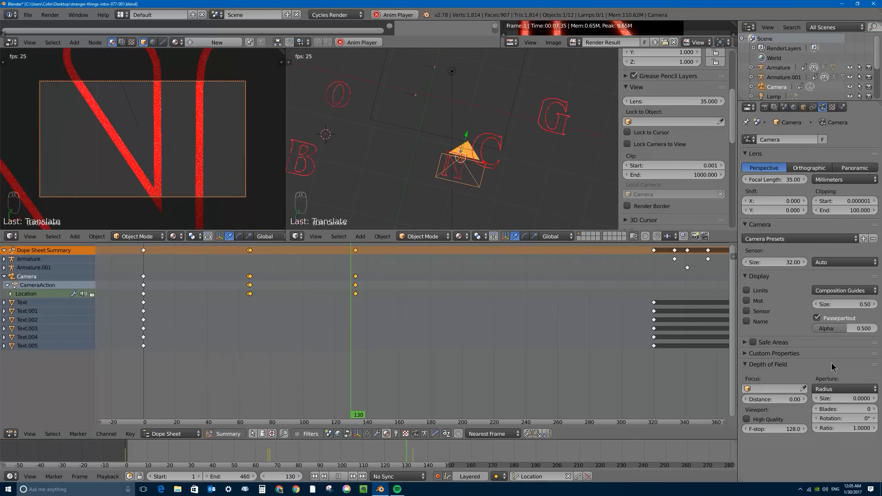
key(Escape)
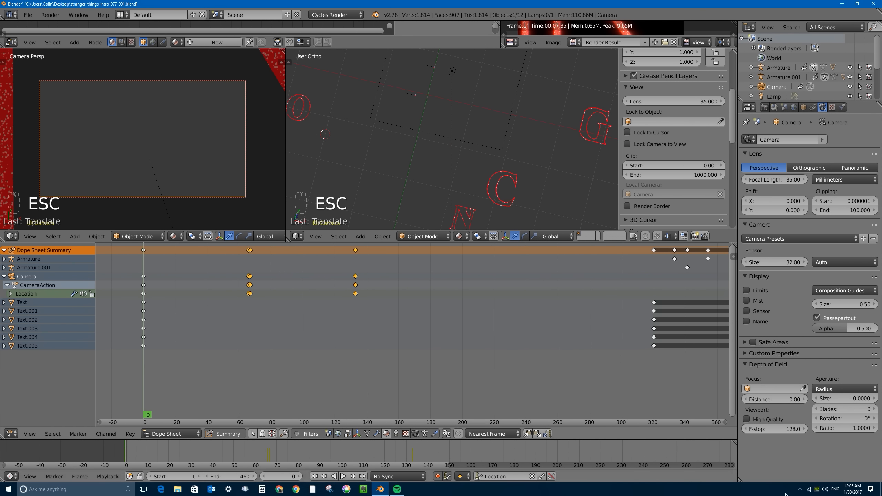
- Move the playhead to frame 133 and nudge the camera's position to refine the N's close-up
drag(323, 293, 356, 293)
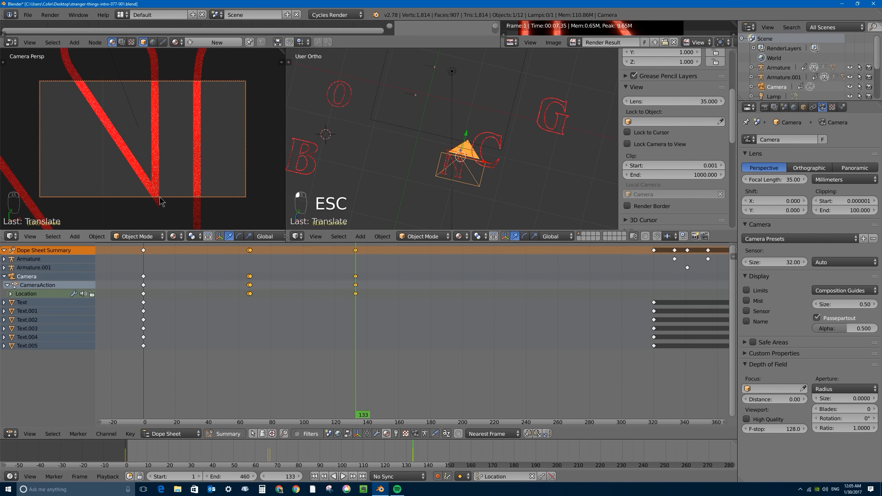
mouse_move(467, 151)
middle_down()
mouse_move(496, 118)
mouse_move(453, 141)
middle_up()
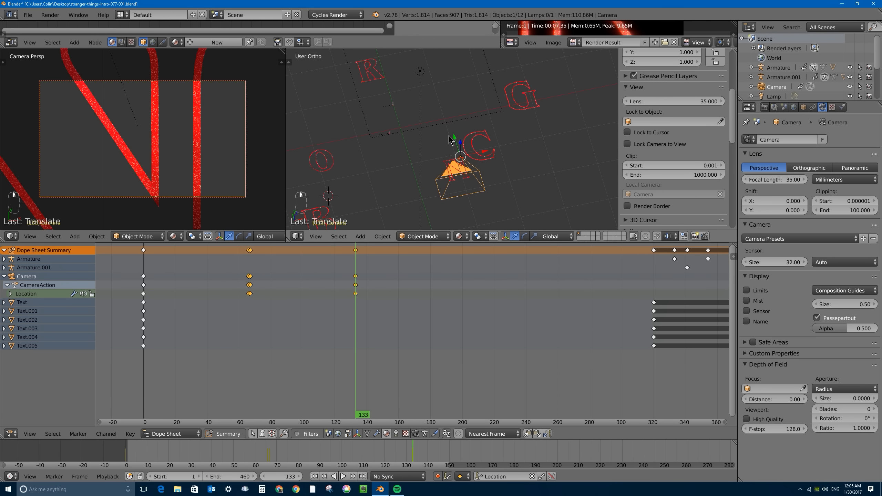
key(g)
drag(453, 142, 453, 140)
- Play the camera animation from the start to review the shots up to the N's diagonal
drag(355, 278, 122, 245)
key(alt+a)
key(alt+a)
- At frame 134, move the camera over the C and adjust its height along Z for a close-up of its strokes
key(Left)
key(Right)
drag(462, 148, 497, 128)
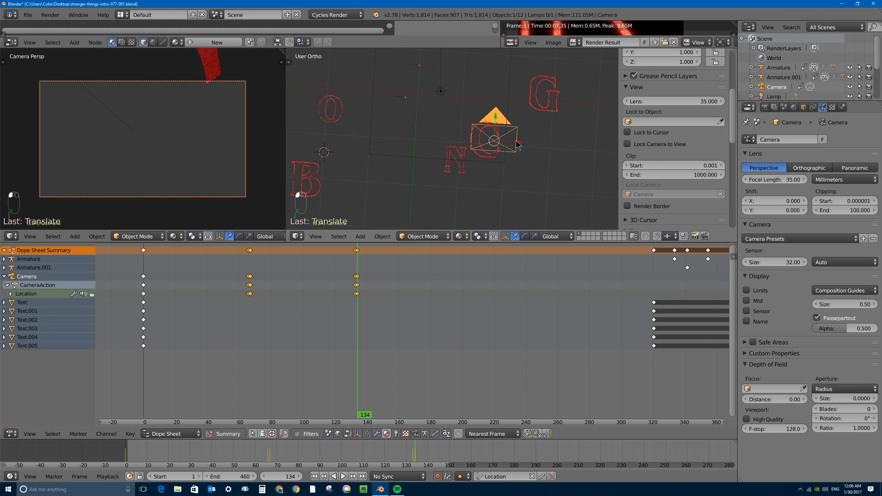
middle_drag(485, 205, 485, 156)
scroll(471, 127, up, 3)
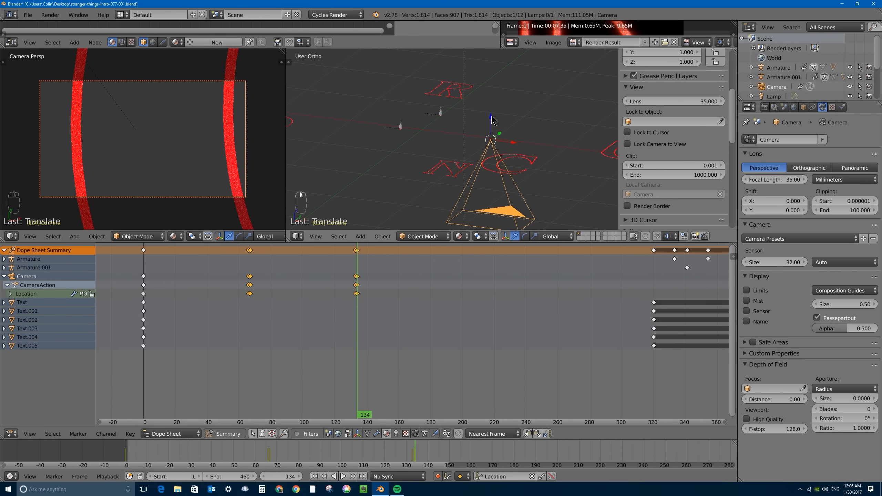
drag(492, 120, 480, 106)
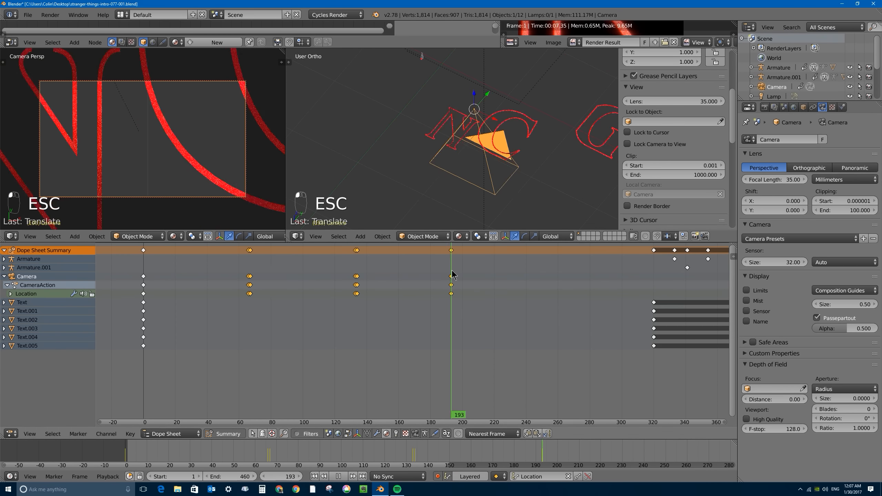
- Insert a camera keyframe just after the one at frame 193 and advance the playhead to about frame 250
mouse_move(450, 249)
mouse_down()
mouse_move(442, 249)
mouse_move(453, 248)
mouse_up()
key(i)
drag(453, 248, 542, 248)
middle_drag(434, 167, 423, 104)
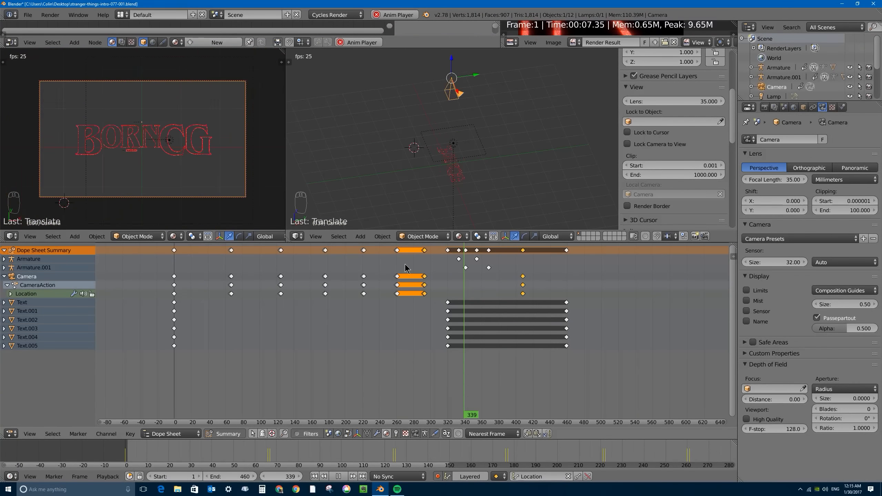
- Stop the playback and inspect the camera's first shot change in the Dope Sheet at frame 66
key(alt+a)
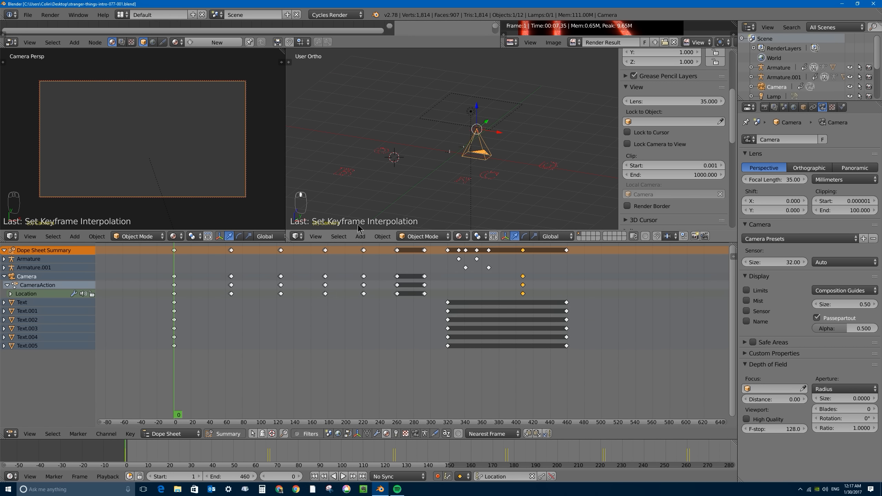
scroll(226, 265, up, 3)
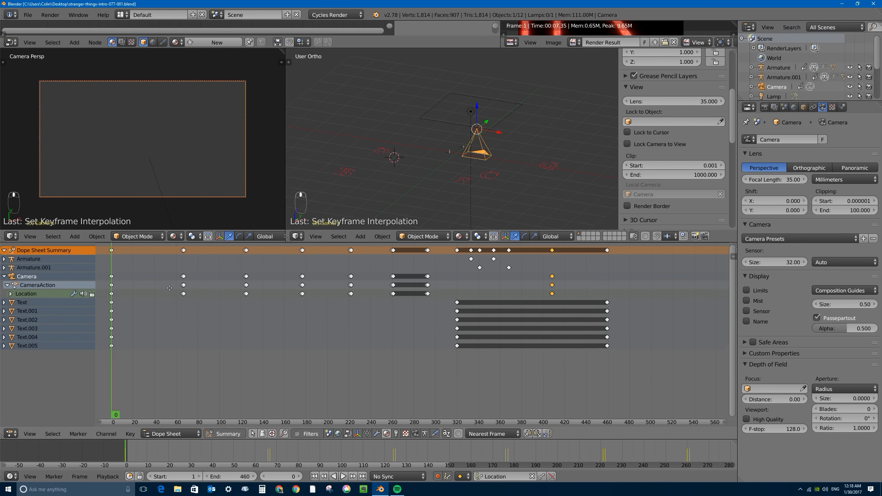
middle_drag(167, 293, 254, 296)
scroll(222, 288, up, 7)
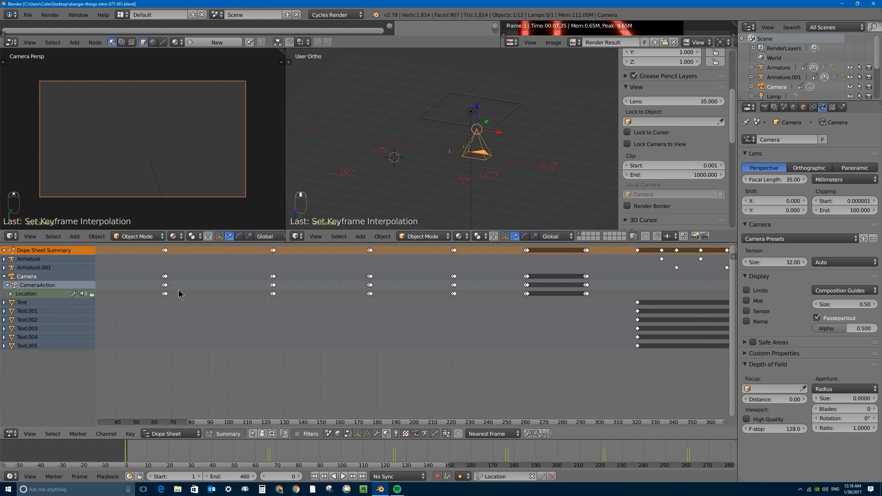
click(163, 274)
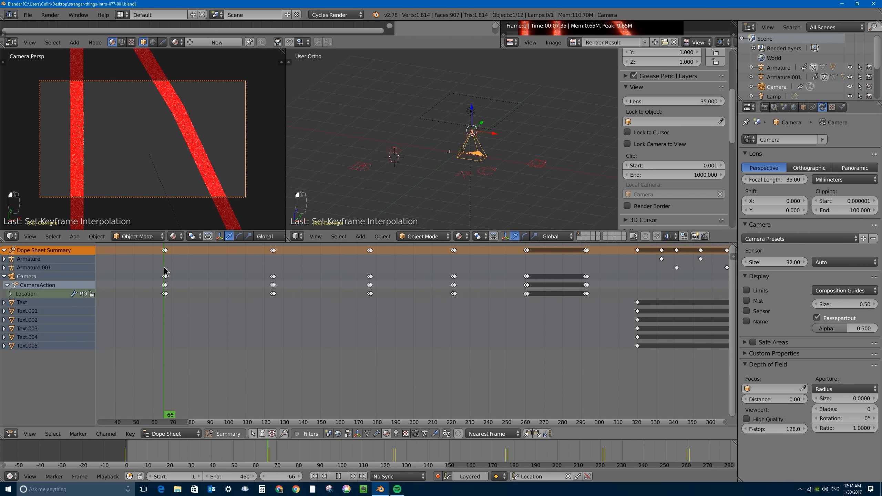
middle_drag(276, 268, 283, 269)
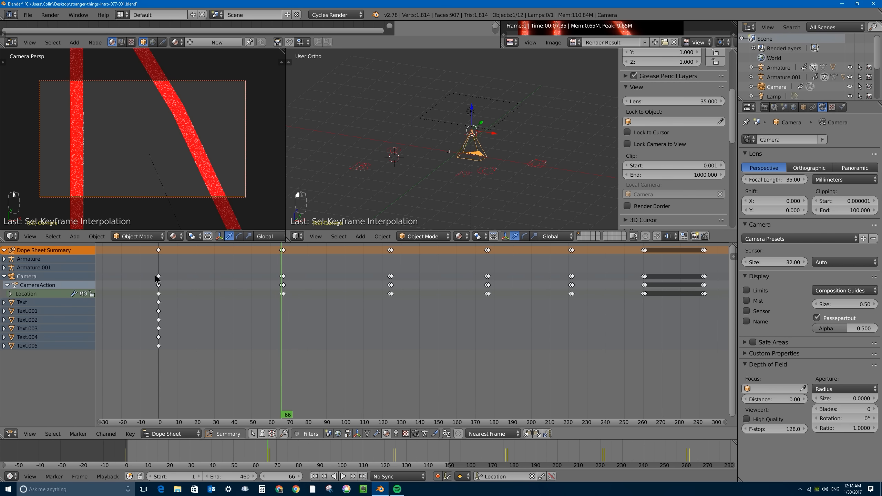
- Play the first camera shot from near frame 0 through the cut at frame 67
click(165, 272)
key(alt+a)
key(alt+a)
scroll(527, 265, down, 9)
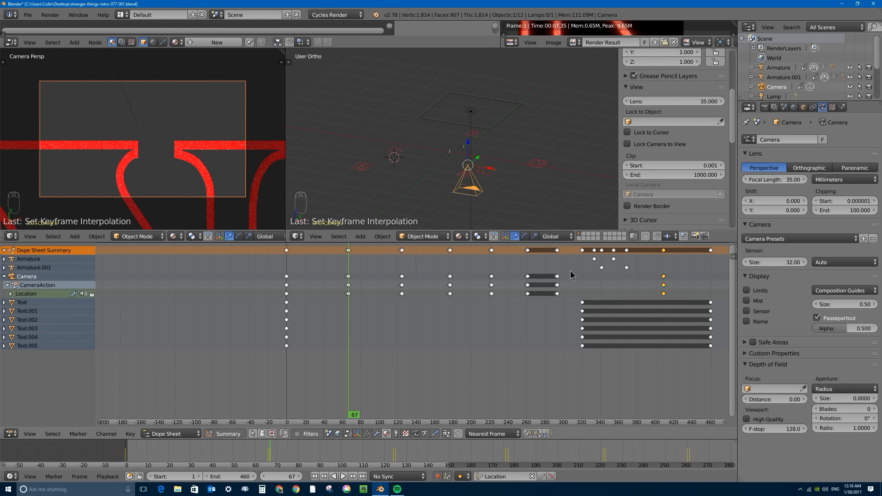
- Play the full title animation from frame 0, and replay the letters assembling from about frame 297
click(283, 286)
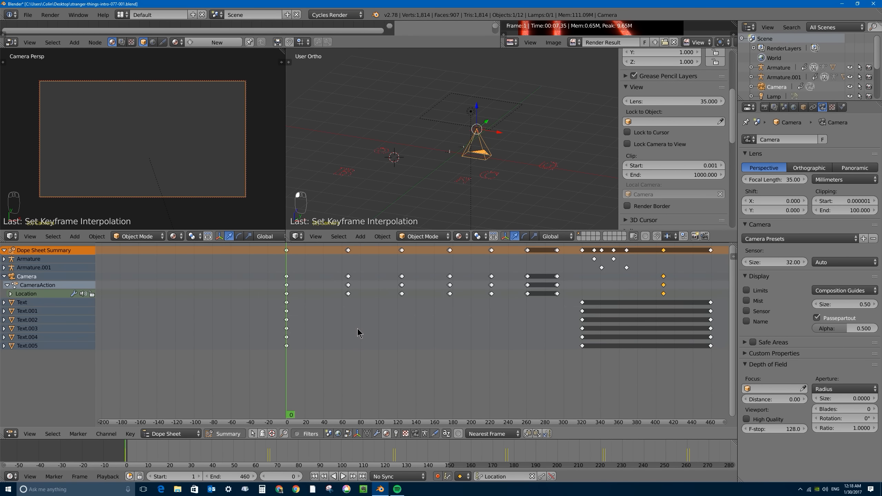
key(alt+a)
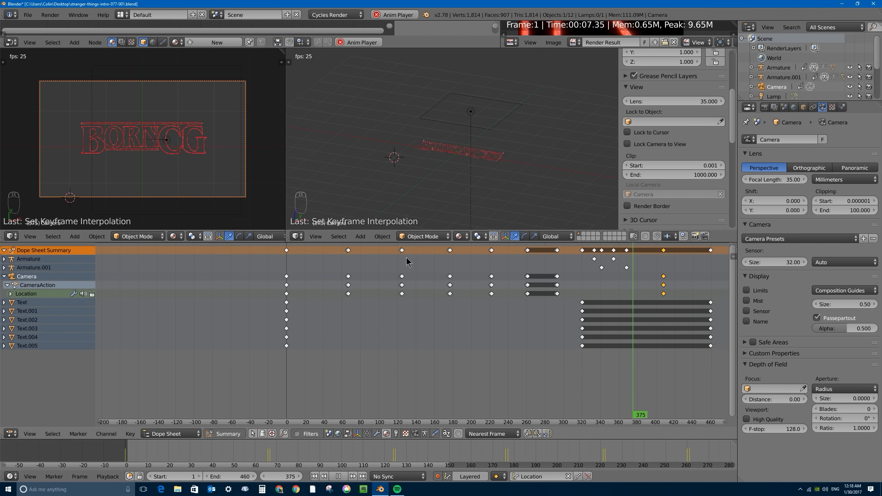
drag(593, 299, 552, 299)
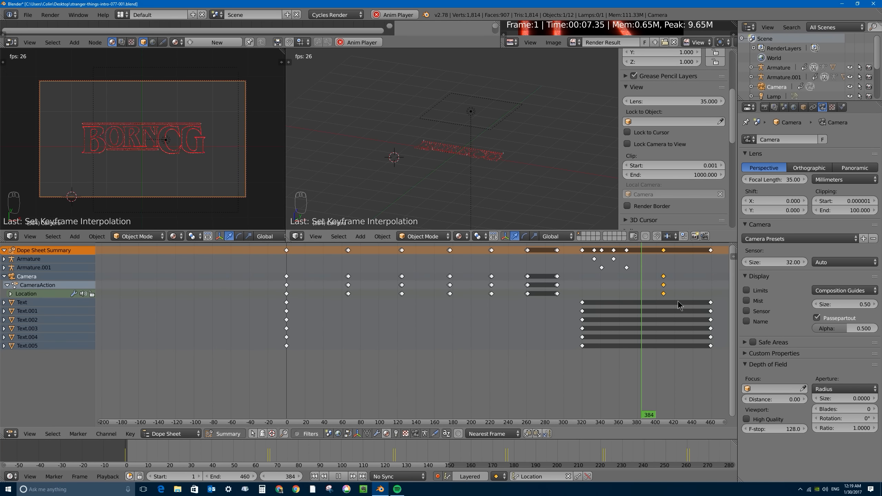
click(560, 286)
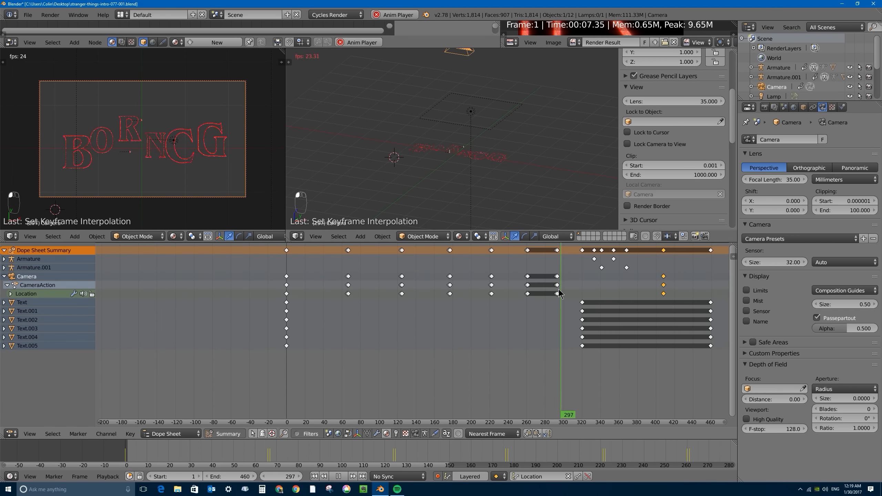
- Stop the playback and set the interpolation of the camera's last location keyframe to Bezier
key(Escape)
click(558, 295)
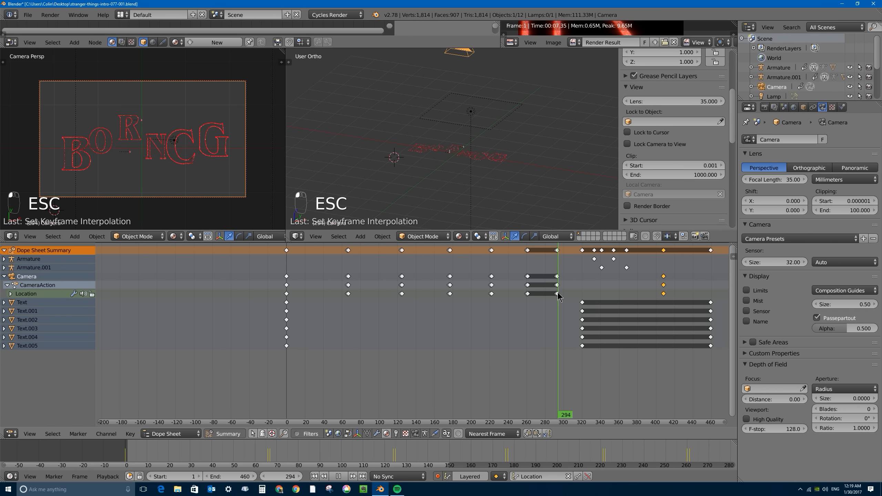
click(603, 293)
drag(605, 293, 655, 288)
scroll(649, 291, down, 2)
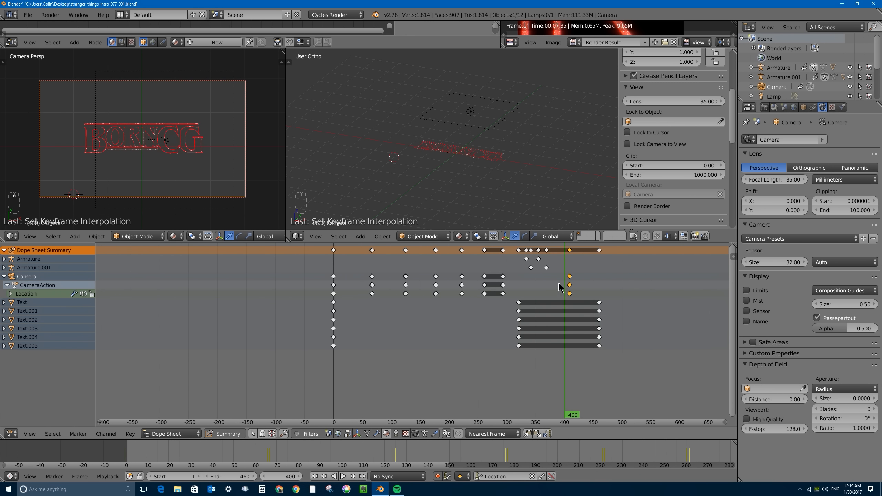
drag(559, 287, 566, 255)
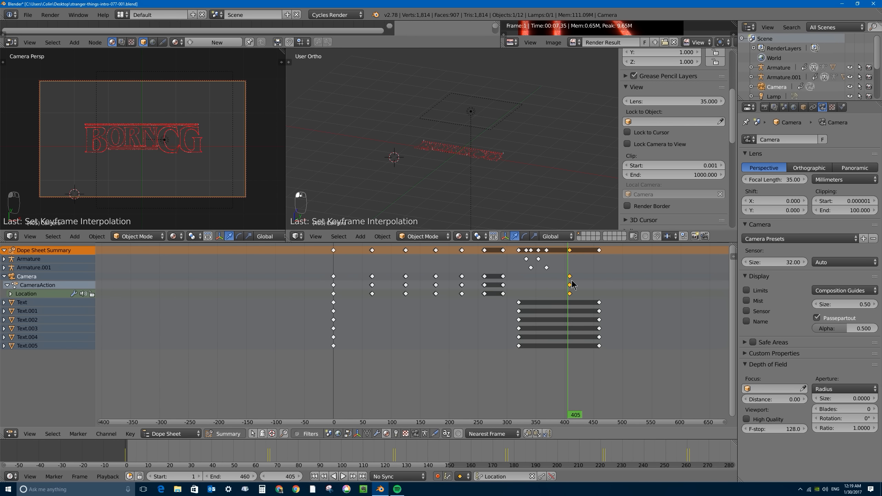
key(t)
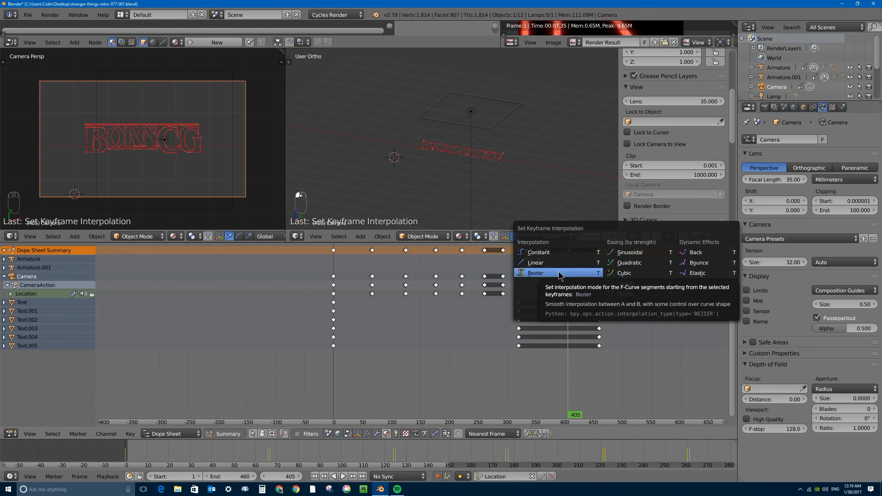
click(541, 275)
- Preview the end of the animation around the last camera keyframe and save the file
drag(563, 270, 533, 278)
key(alt+a)
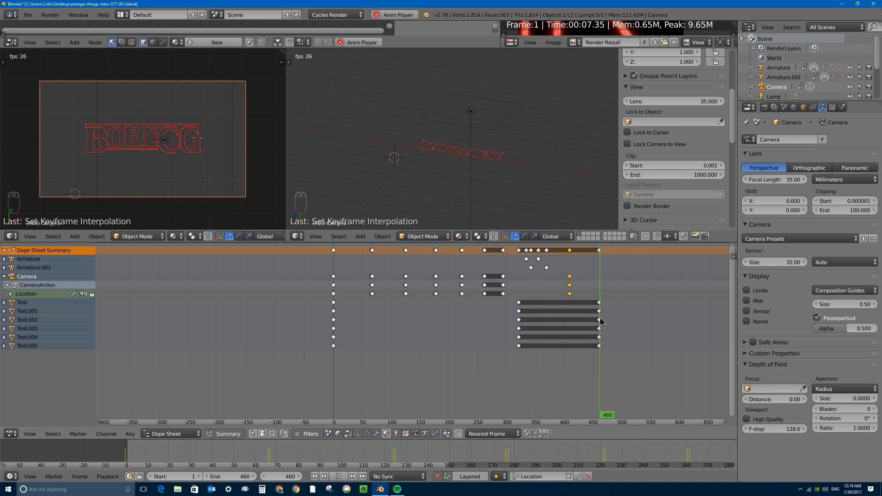
key(Escape)
click(577, 282)
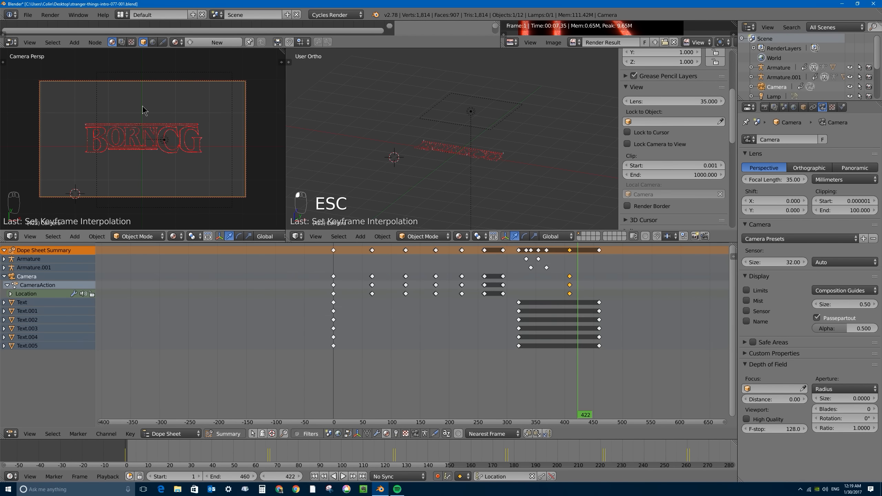
drag(591, 274, 621, 293)
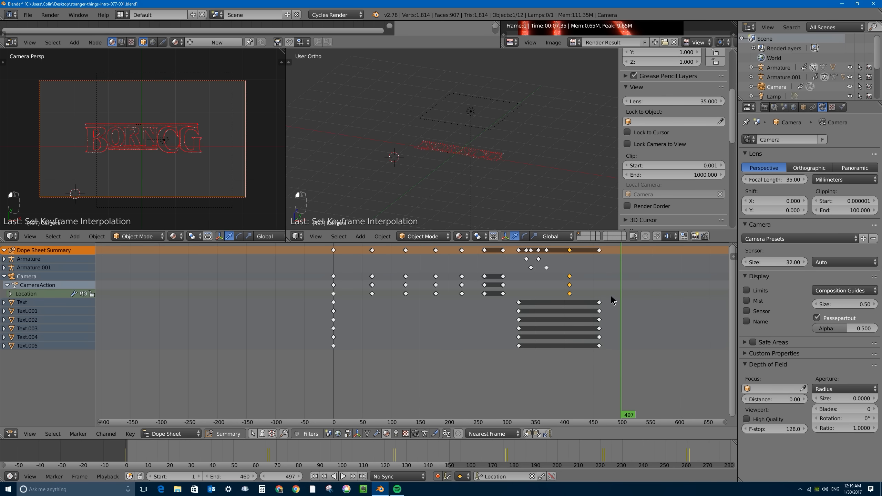
drag(588, 259, 576, 287)
key(ctrl+s)
click(573, 284)
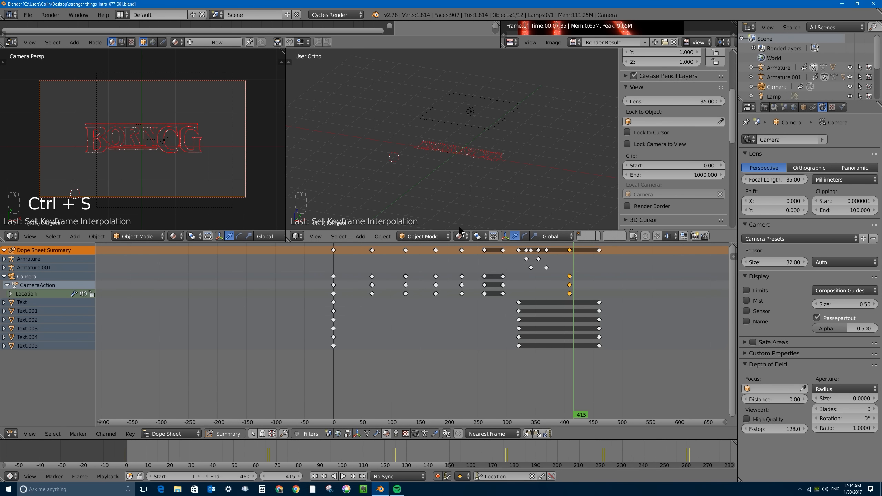
- Review the logo assembling between about frames 321 and 406 and save over stranger-things-intro-077-001.blend
drag(523, 266, 568, 268)
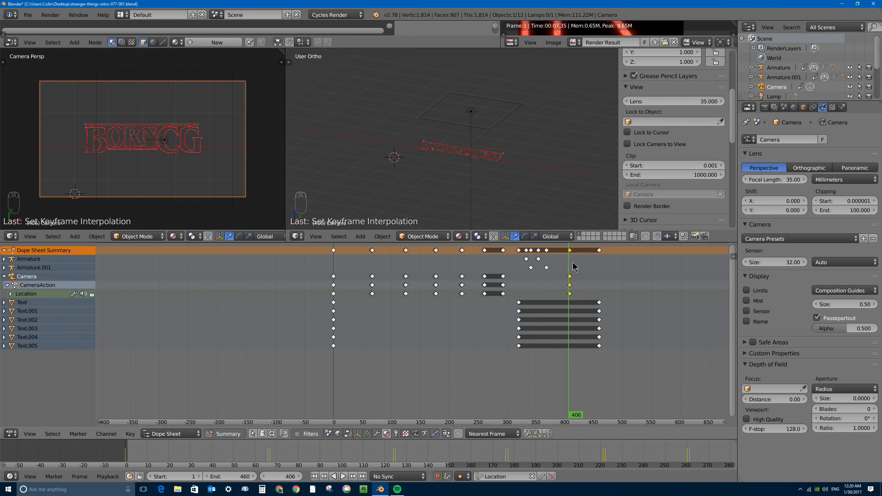
drag(574, 266, 519, 258)
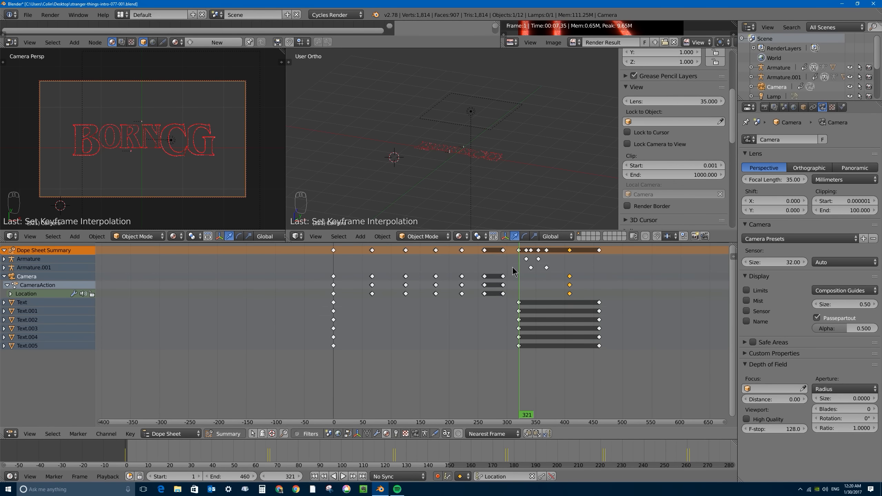
drag(513, 271, 561, 278)
key(alt+a)
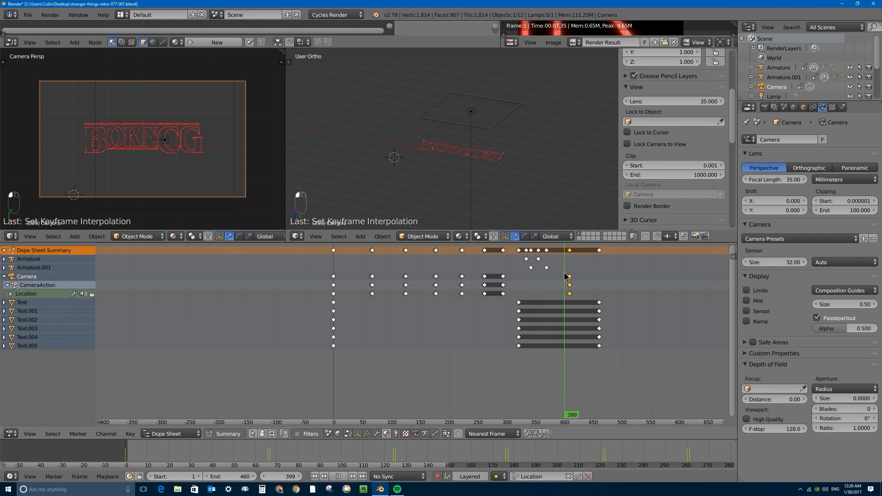
key(alt+a)
key(ctrl+s)
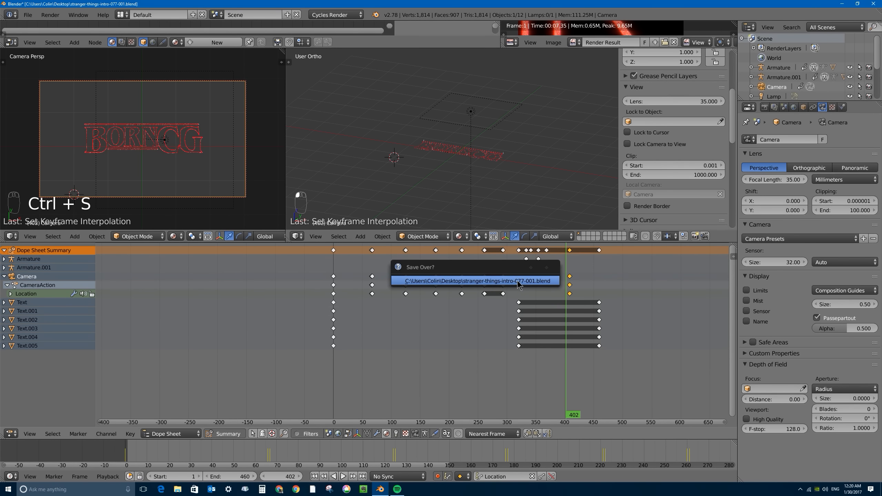
click(519, 282)
- Render a still of frame 402 and enlarge the render result area to inspect the glow on the letters
click(764, 107)
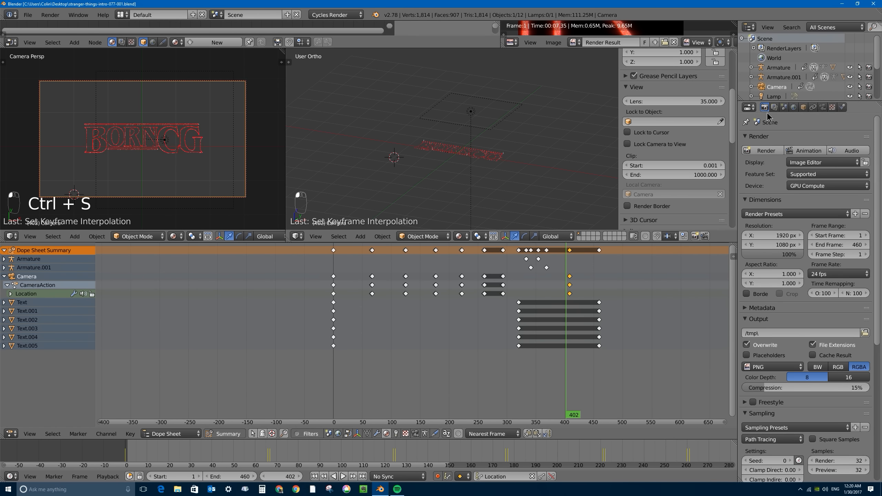
click(768, 151)
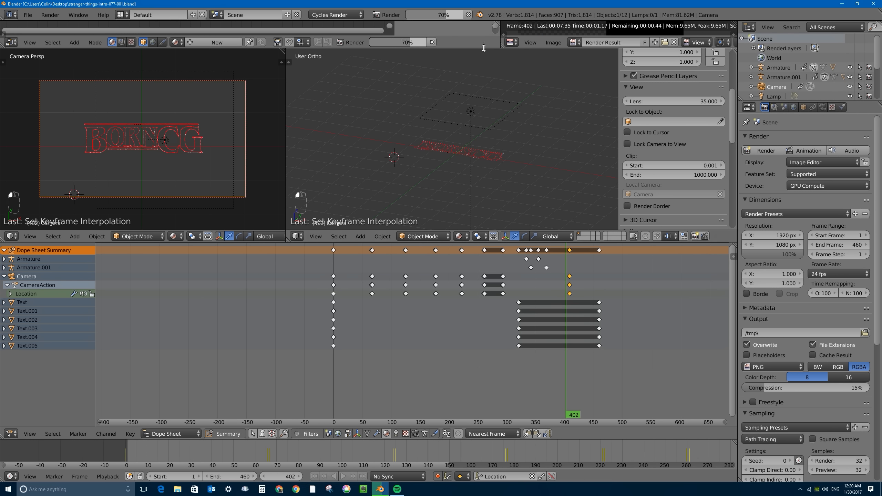
drag(484, 47, 524, 178)
scroll(564, 114, up, 4)
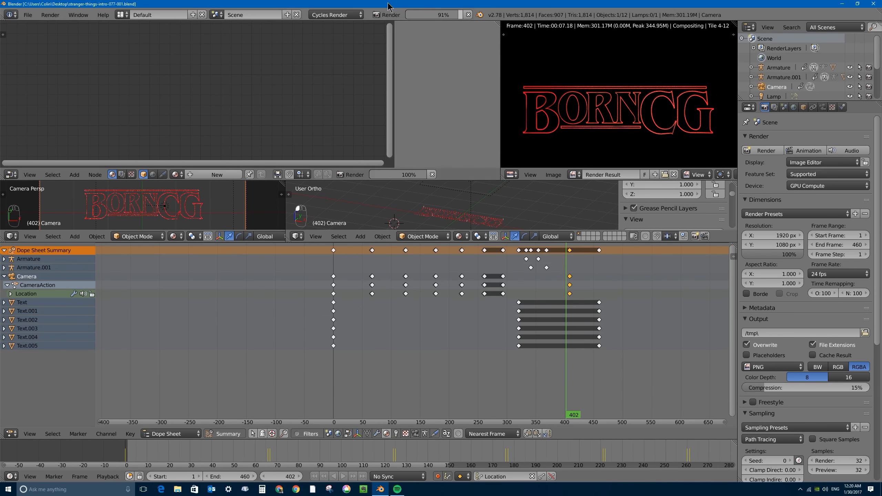
scroll(580, 111, up, 3)
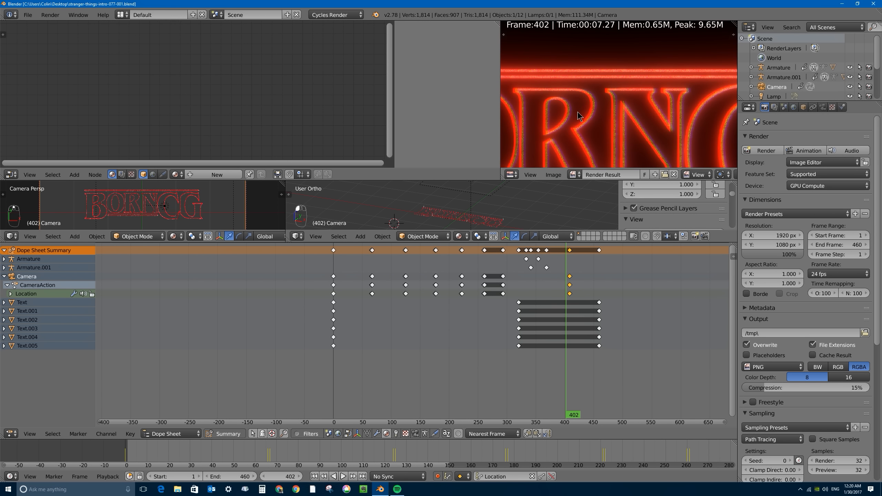
scroll(553, 125, up, 2)
scroll(580, 121, down, 2)
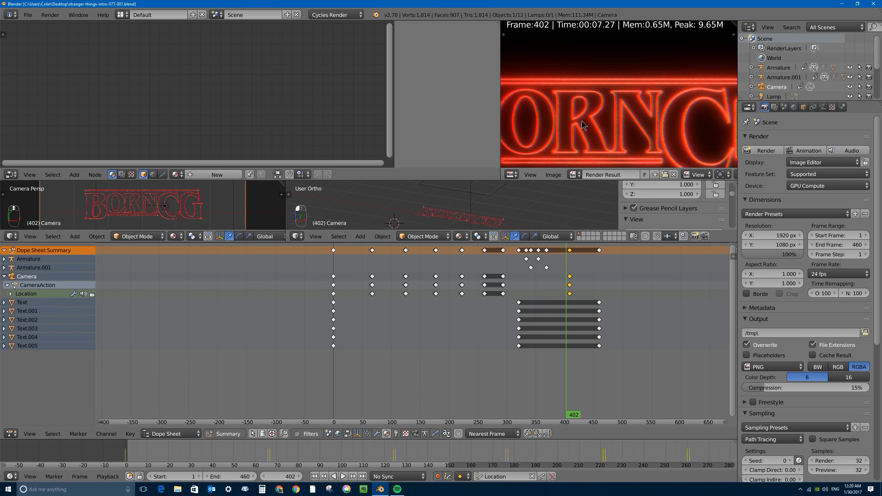
scroll(601, 127, down, 4)
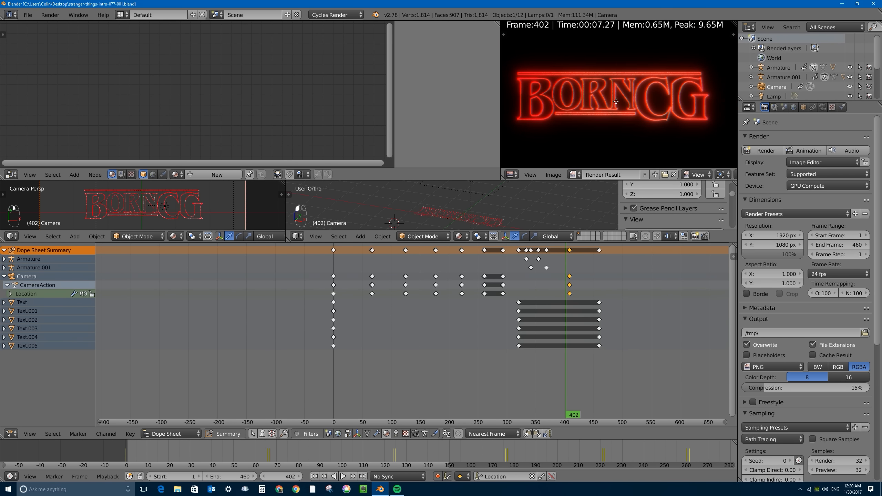
- Show the compositing nodes and set the Lens Distortion node's Dispersion to 0.6, checking the result up close
click(121, 174)
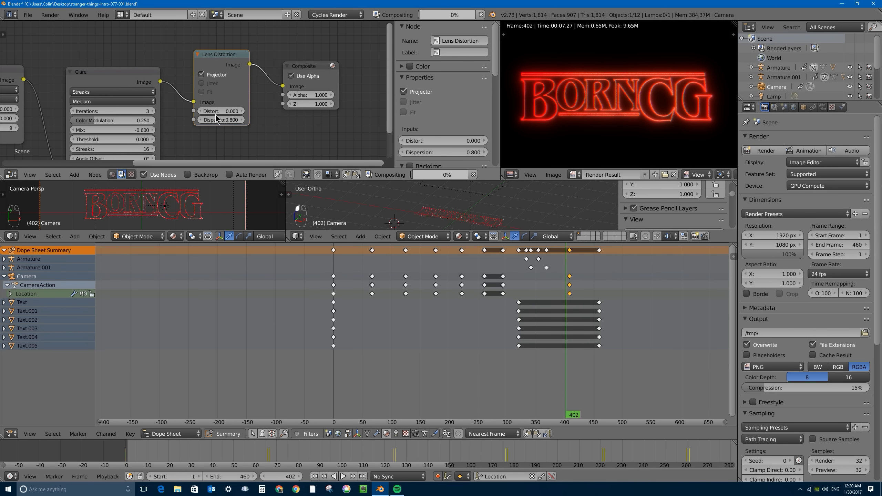
click(220, 120)
text(0.6)
key(Return)
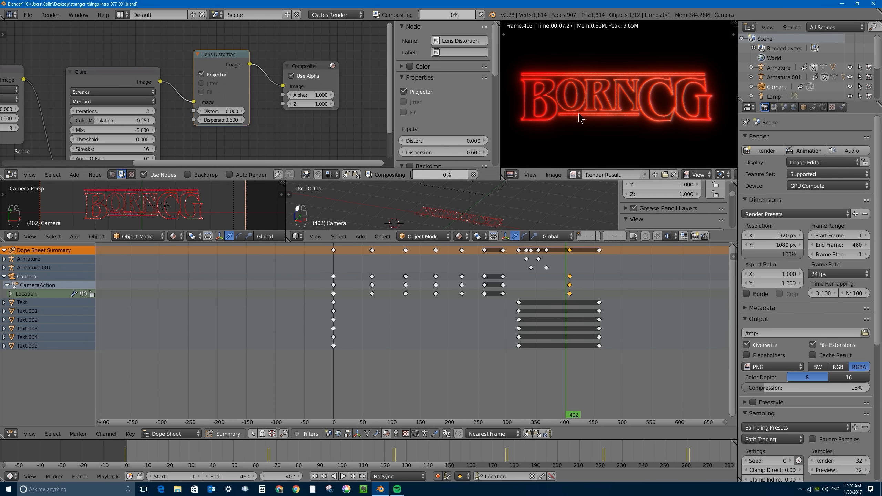
scroll(590, 108, up, 4)
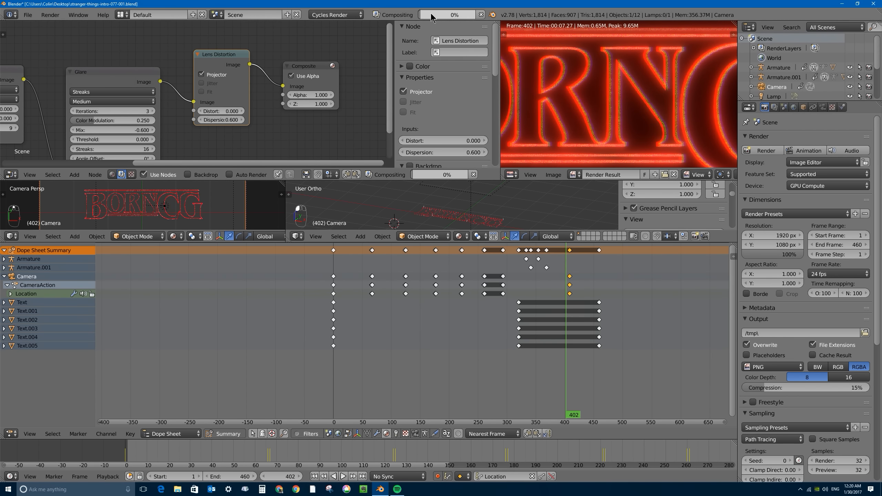
- Set the Lens Distortion node's Dispersion to 0.4 and check the recomposited logo
double_click(223, 120)
text(0.4)
key(Return)
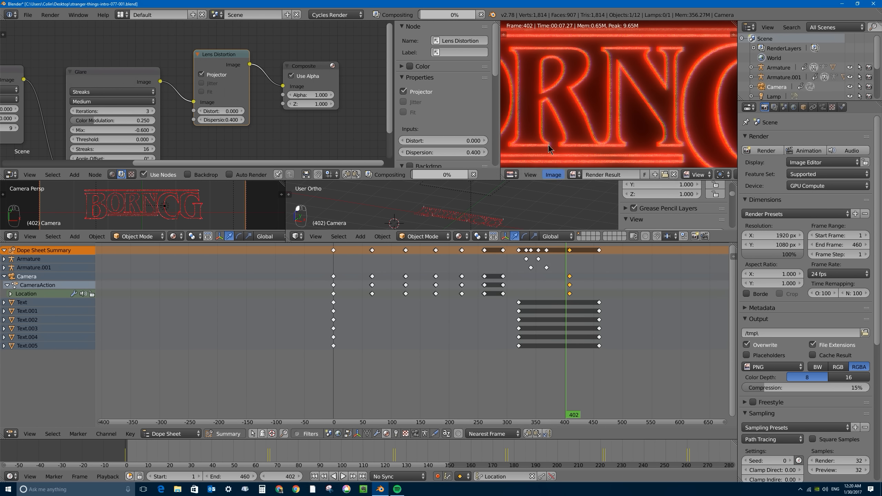
scroll(569, 100, down, 4)
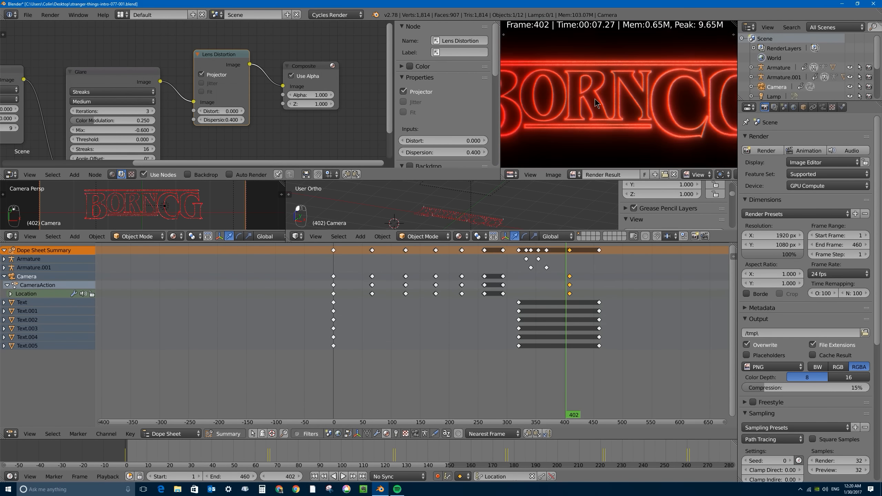
- Play back the animation from the early camera moves through to the logo assembly
click(526, 278)
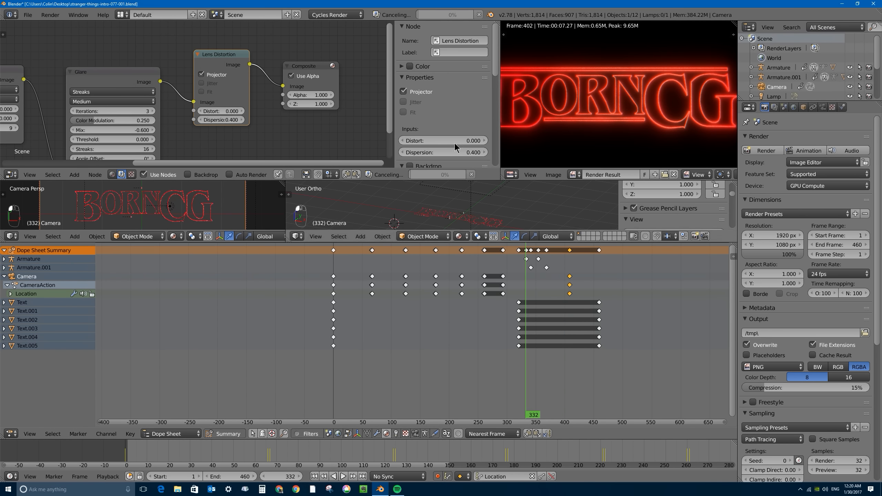
scroll(530, 281, down, 1)
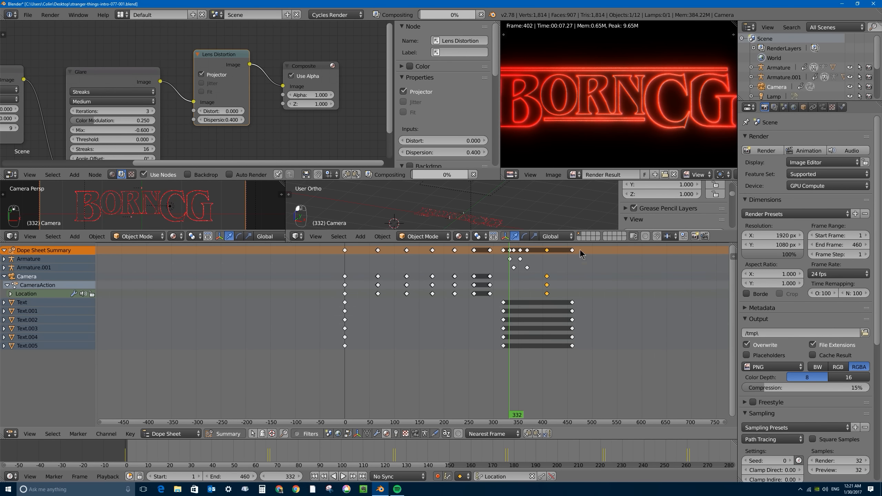
key(alt+a)
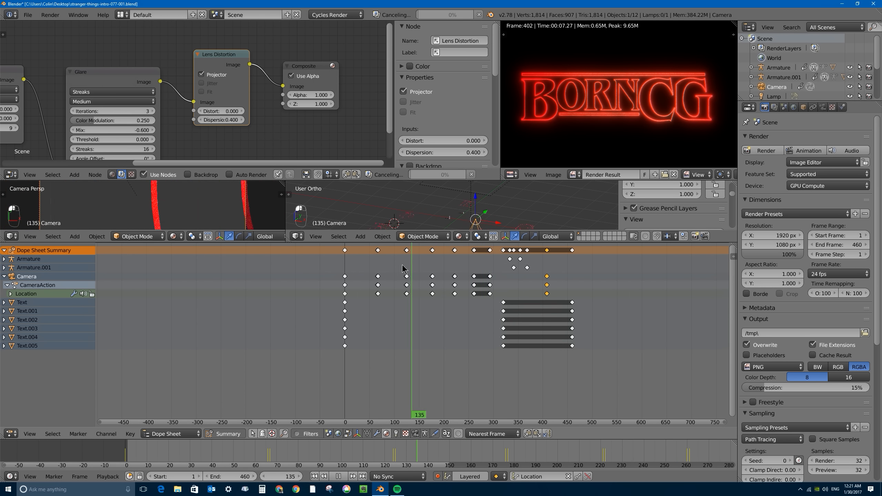
key(alt+a)
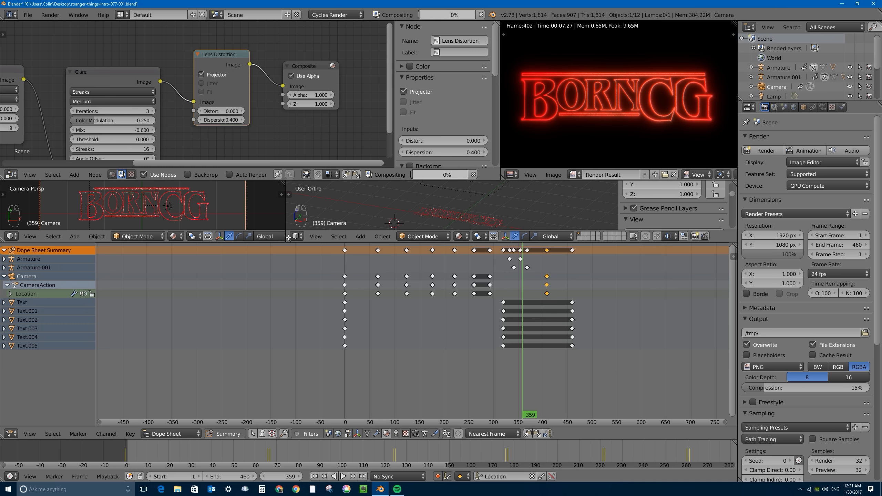
- Enlarge the 3D views and switch the camera view to Rendered shading
drag(290, 243, 289, 322)
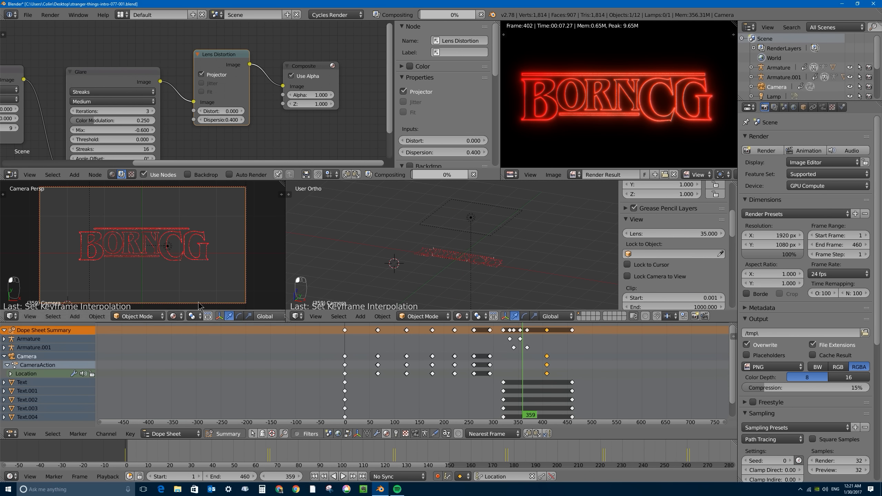
click(173, 317)
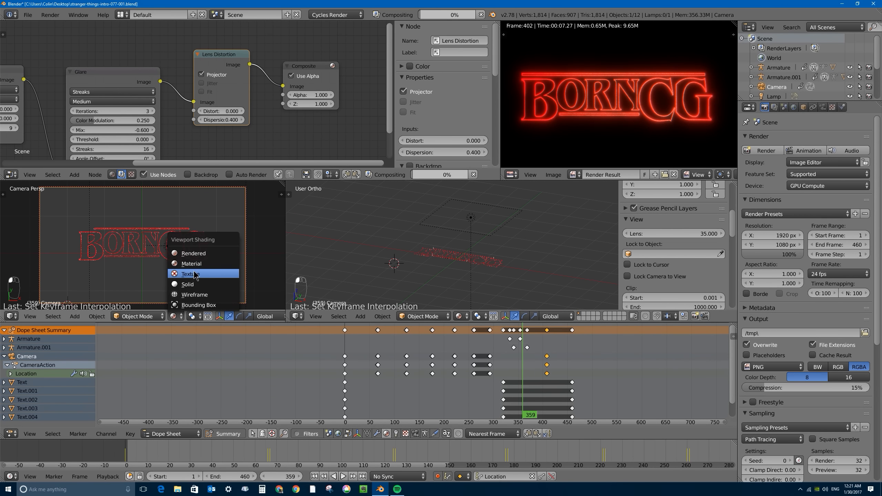
click(189, 252)
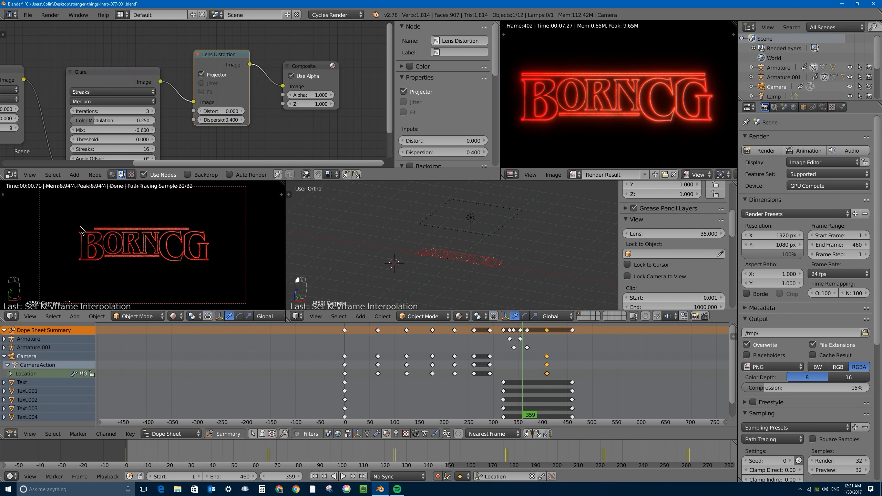
- Show the shader nodes of the large letter C's Material.001 and select its Noise Texture node
scroll(133, 160, down, 4)
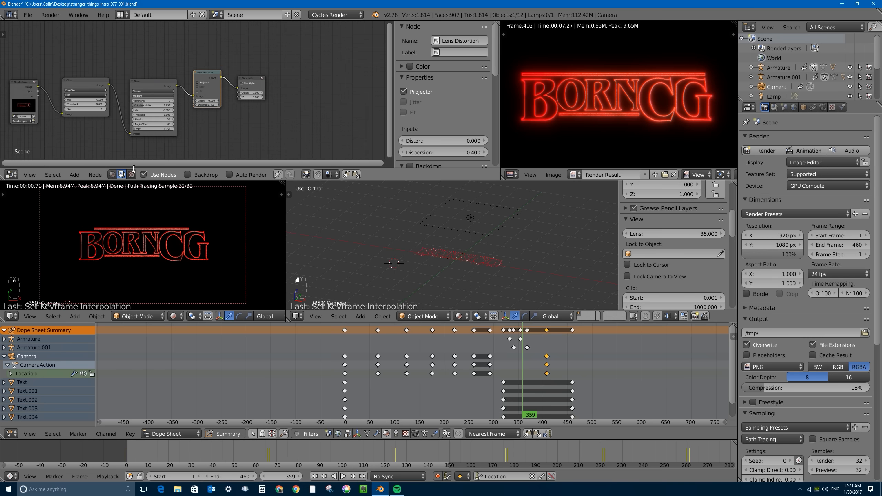
click(112, 174)
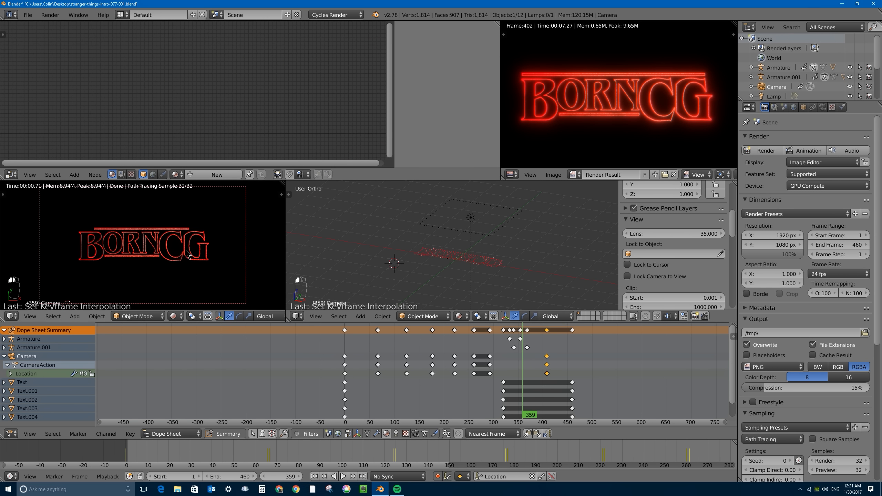
right_click(174, 237)
middle_drag(75, 68, 187, 66)
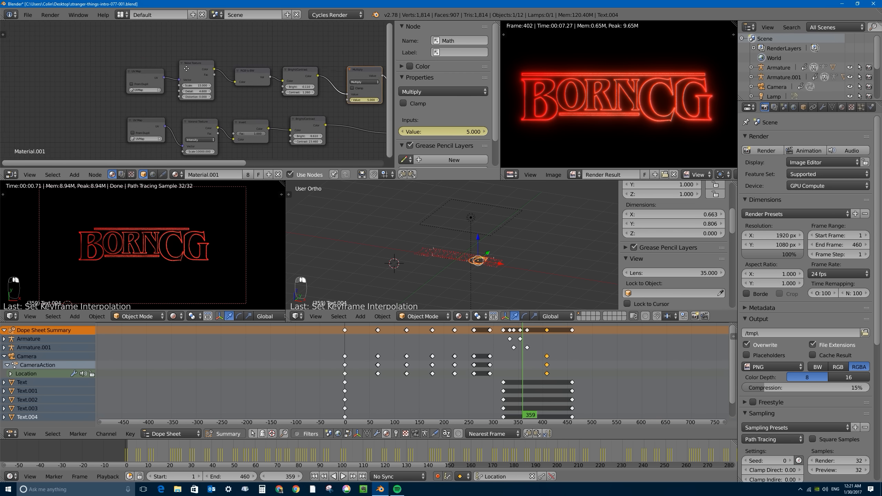
middle_drag(295, 70, 124, 72)
ctrl+scroll(239, 80, up, 8)
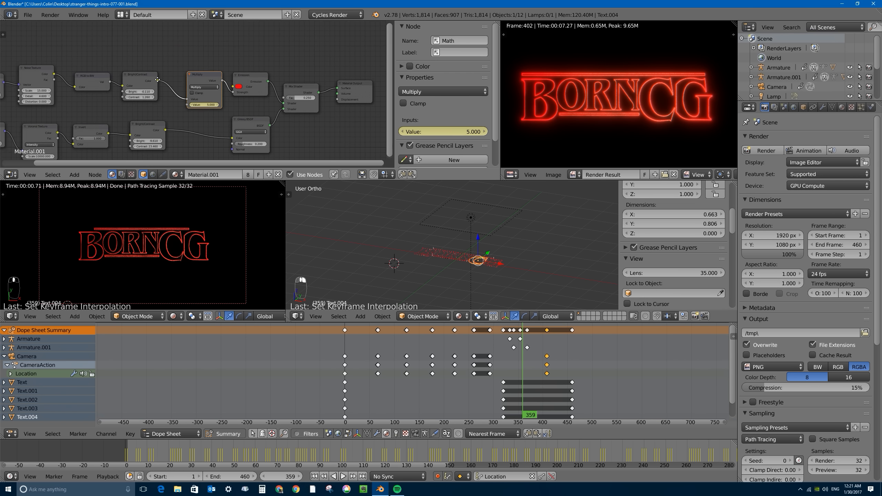
drag(142, 75, 150, 70)
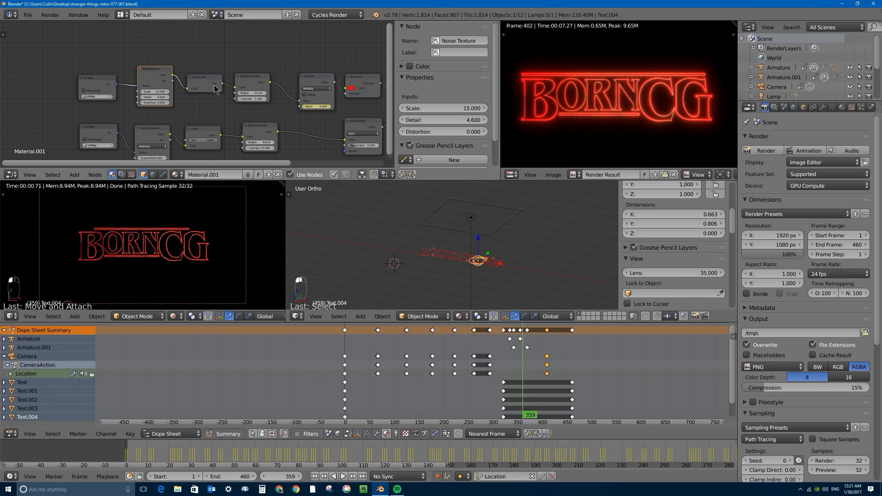
- Space out the upper UV Map and Noise Texture nodes and insert a Mapping node on the link between them
drag(93, 81, 72, 72)
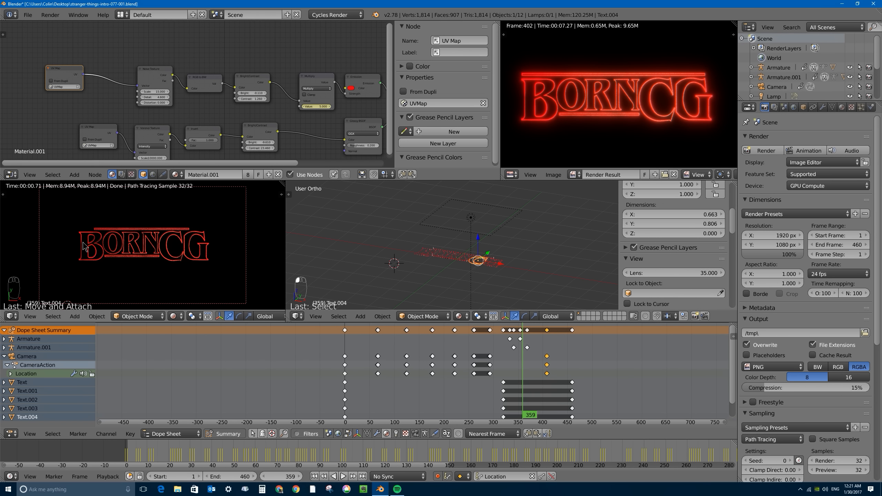
drag(63, 68, 47, 61)
drag(150, 77, 152, 80)
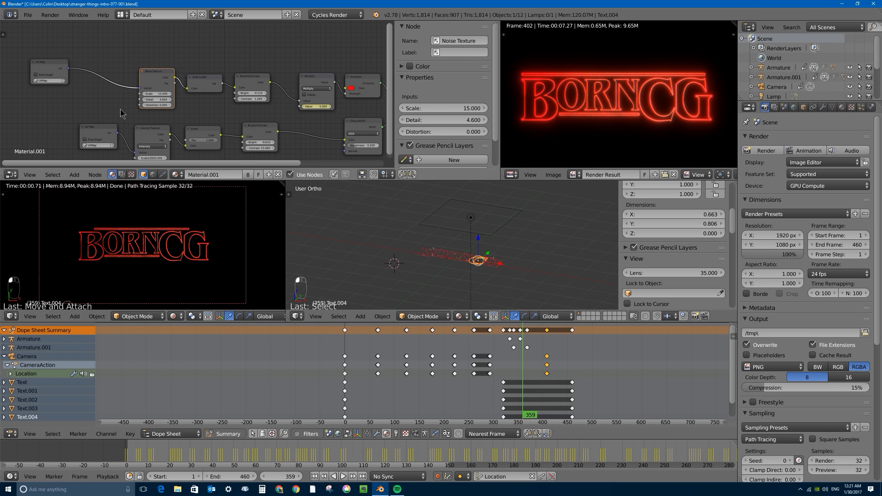
key(shift+a)
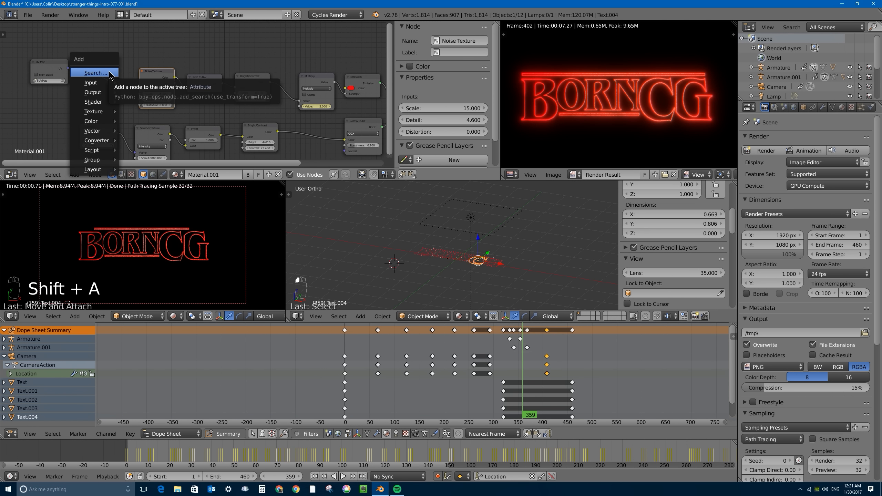
key(shift+a)
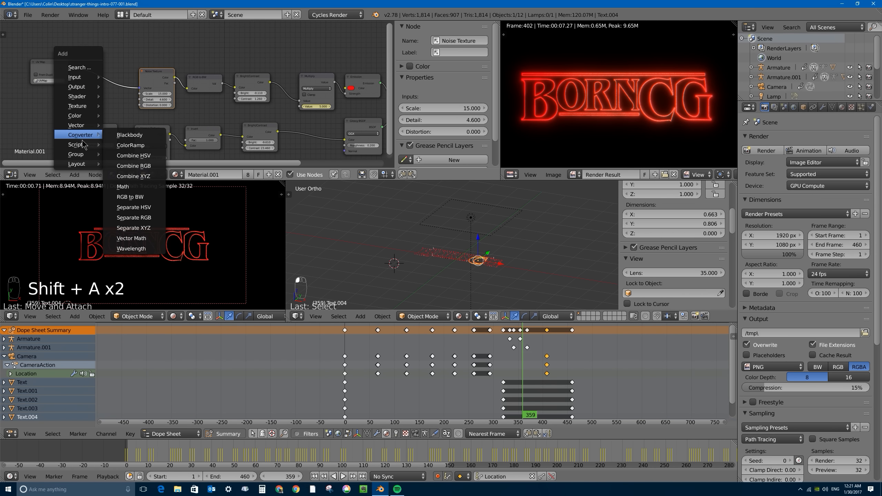
mouse_move(84, 125)
click(141, 138)
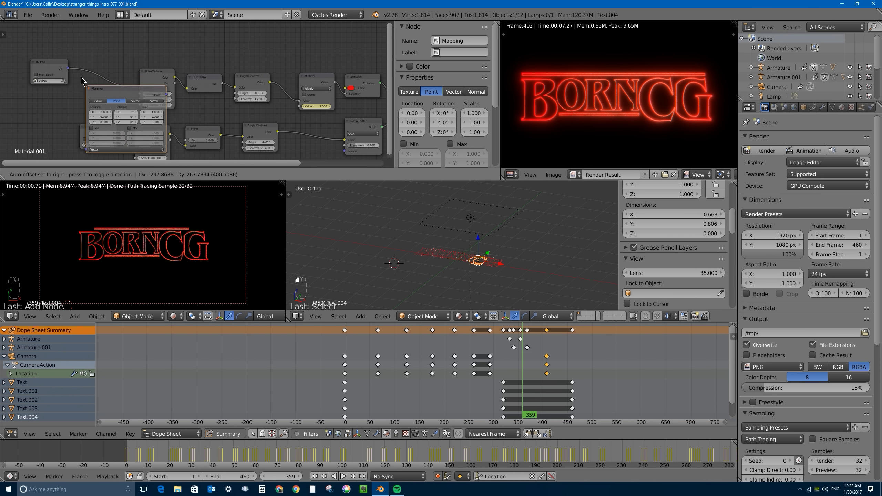
click(91, 55)
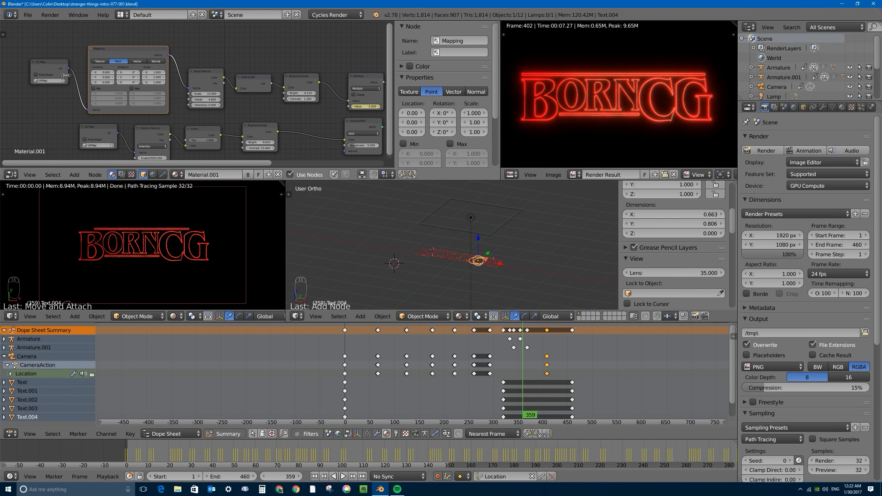
drag(62, 71, 50, 70)
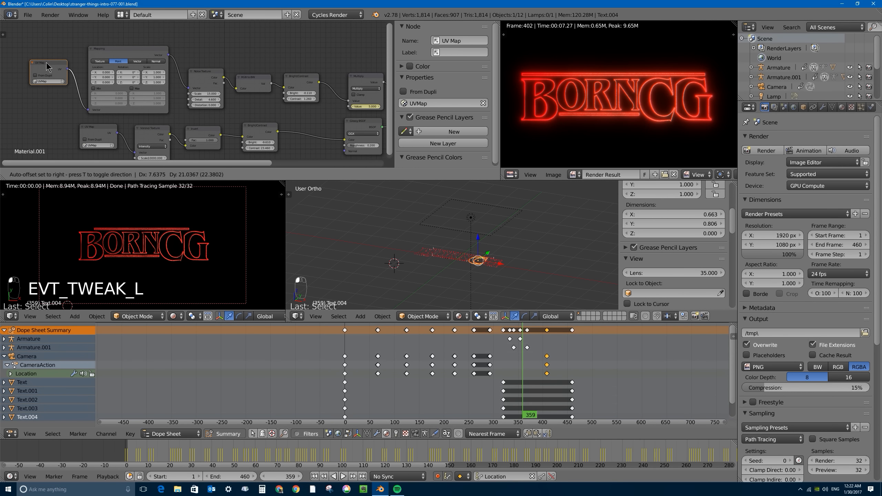
- Try a Z rotation of 10° on the Mapping node and reset it to 0°
click(116, 51)
scroll(118, 59, up, 4)
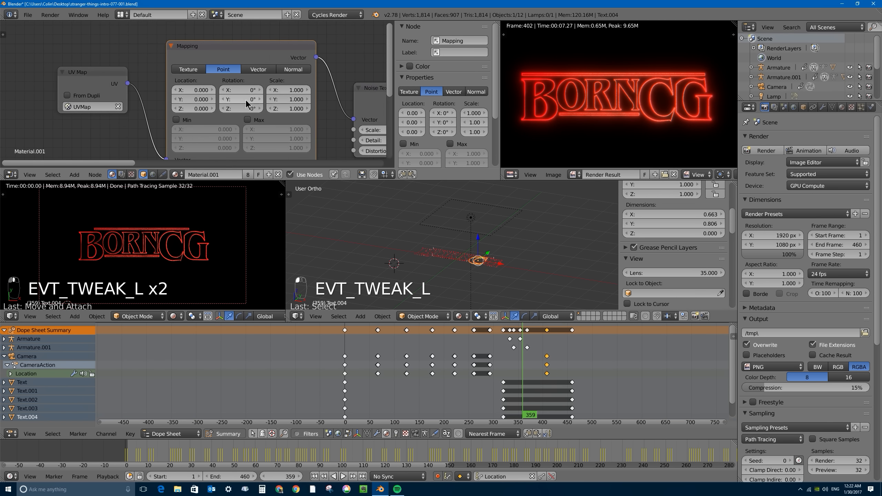
scroll(245, 103, up, 1)
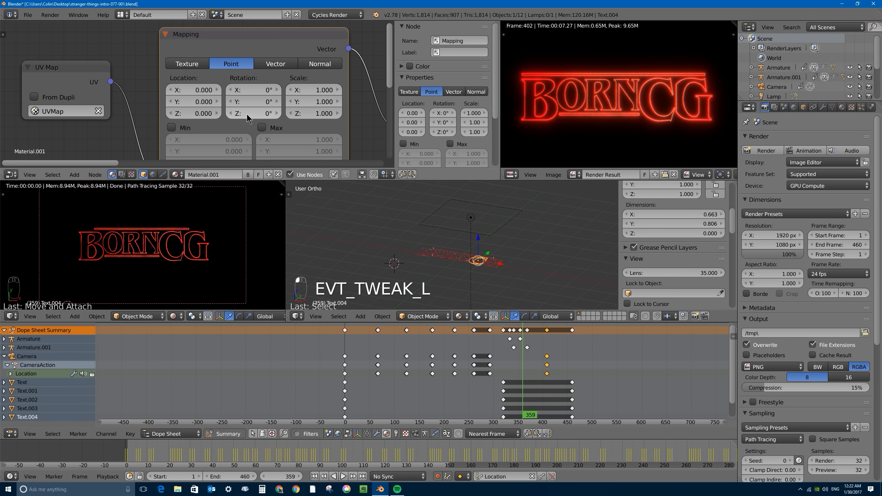
drag(245, 116, 245, 115)
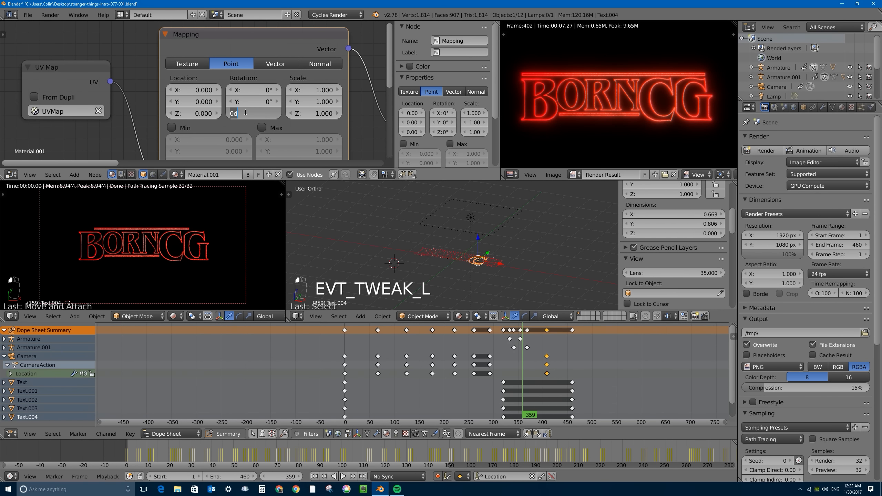
text(10)
key(Return)
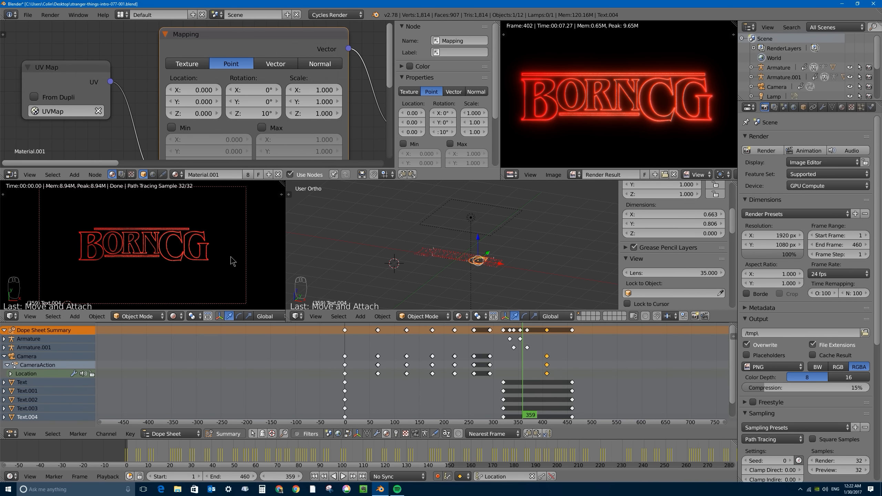
click(250, 113)
text(0)
key(Return)
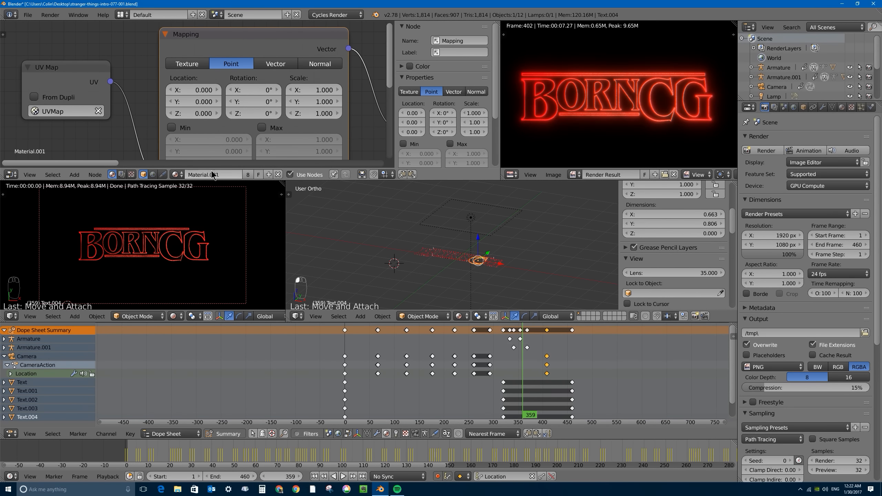
- Keyframe the Mapping node's rotation at 0° on frame 293
drag(370, 348, 494, 355)
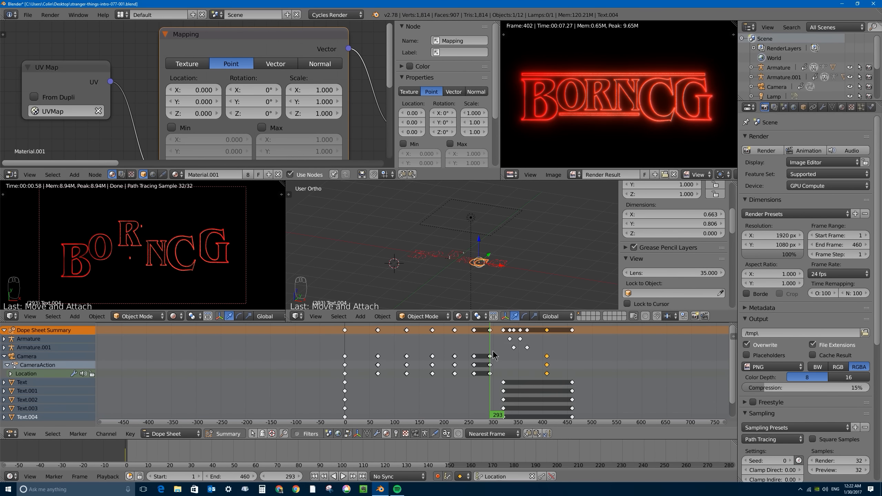
key(Left)
key(Right)
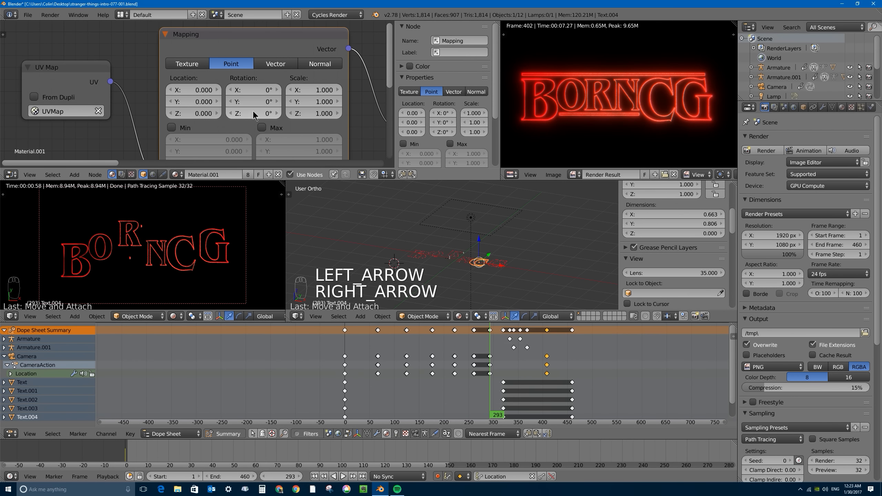
key(i)
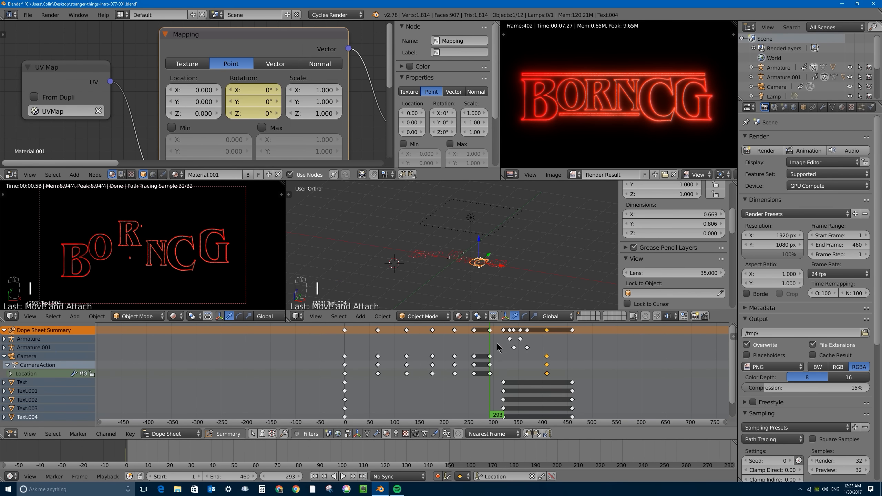
- Set the Mapping node's Z rotation to 25° at frame 460 and keyframe it
drag(497, 347, 573, 348)
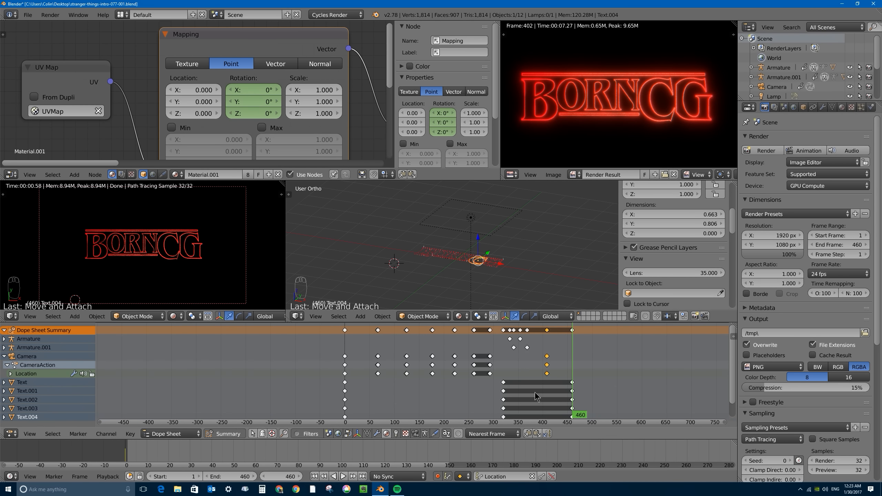
click(252, 112)
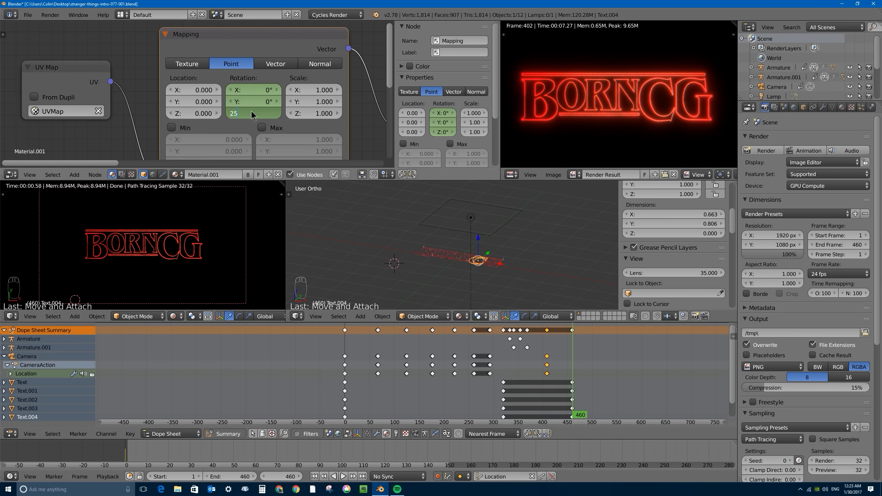
text(25)
key(Return)
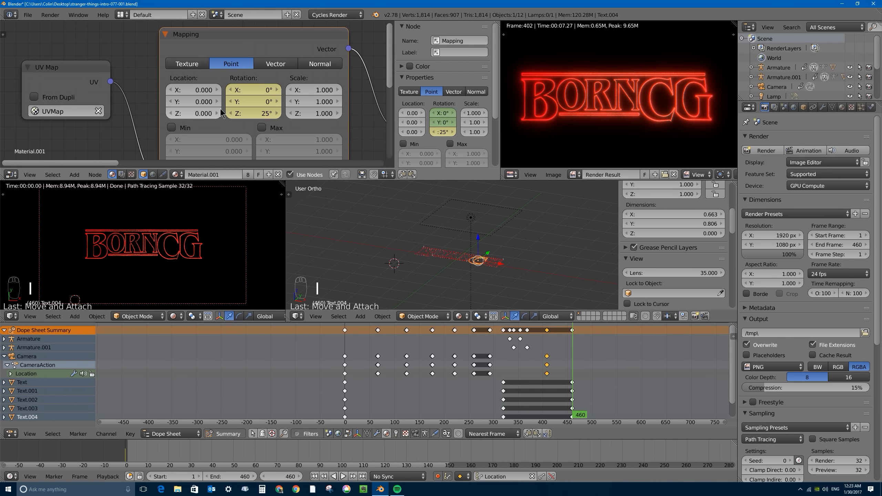
- Check the animated texture rotation at frames 348 and 423, and save over stranger-things-intro-077-001.blend
drag(570, 369, 517, 365)
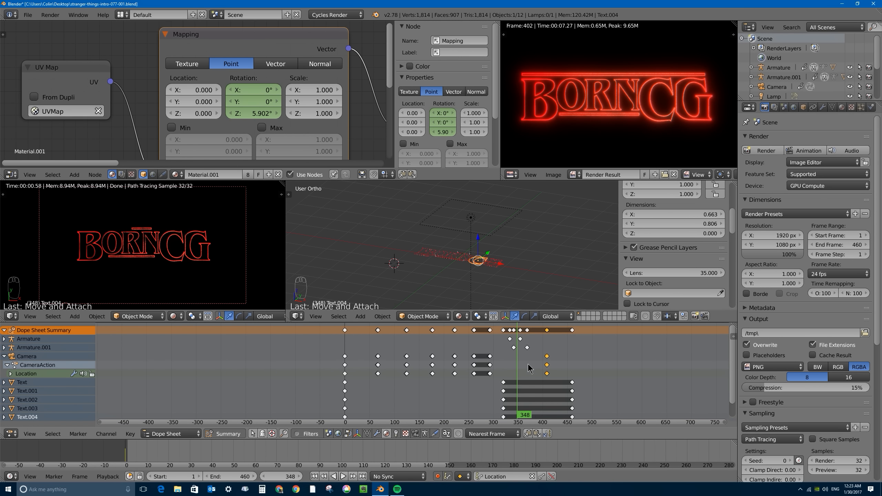
click(555, 367)
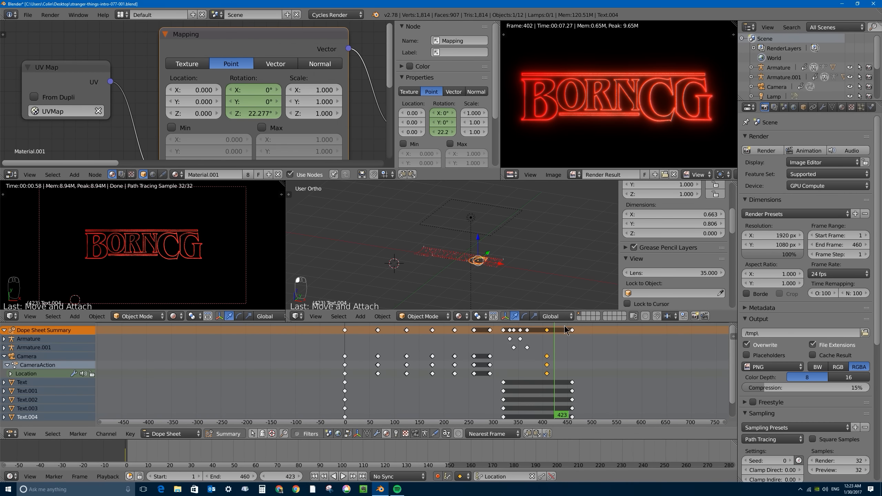
key(ctrl+s)
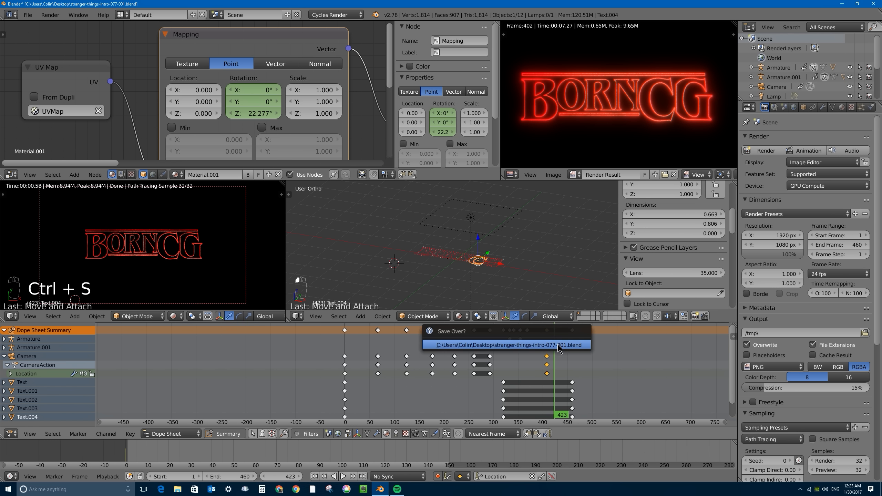
click(558, 345)
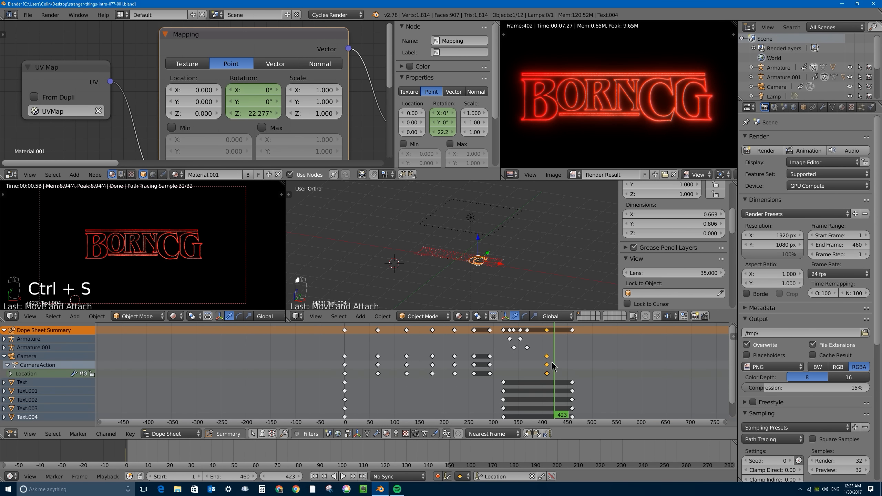
- Render frame 48 and inspect the glowing letter texture in a maximized view
drag(553, 362, 369, 354)
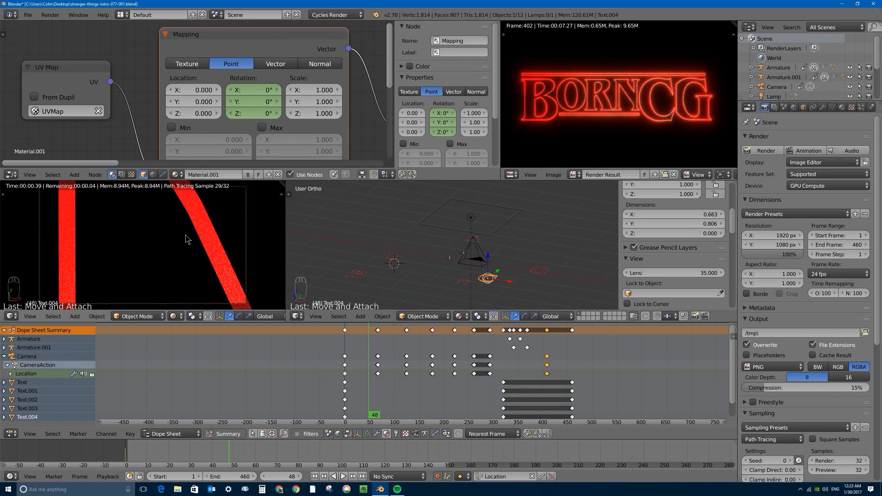
click(765, 151)
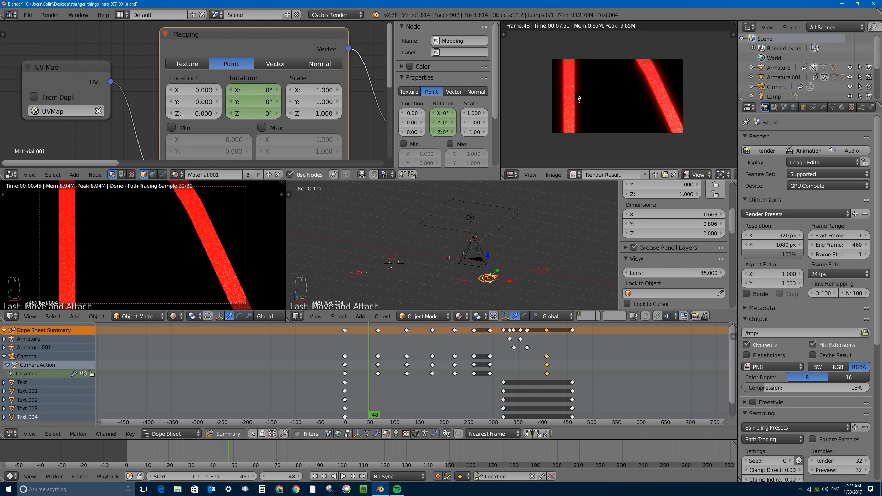
key(ctrl+space)
scroll(504, 246, up, 6)
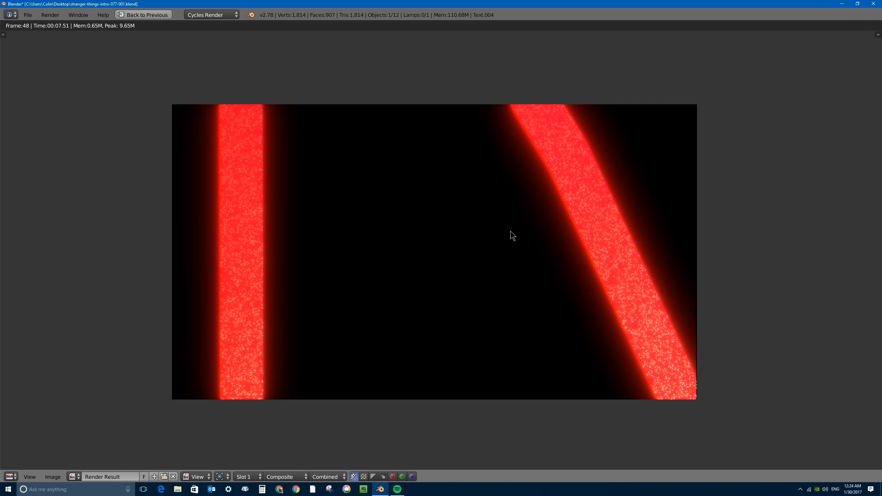
key(ctrl+Up)
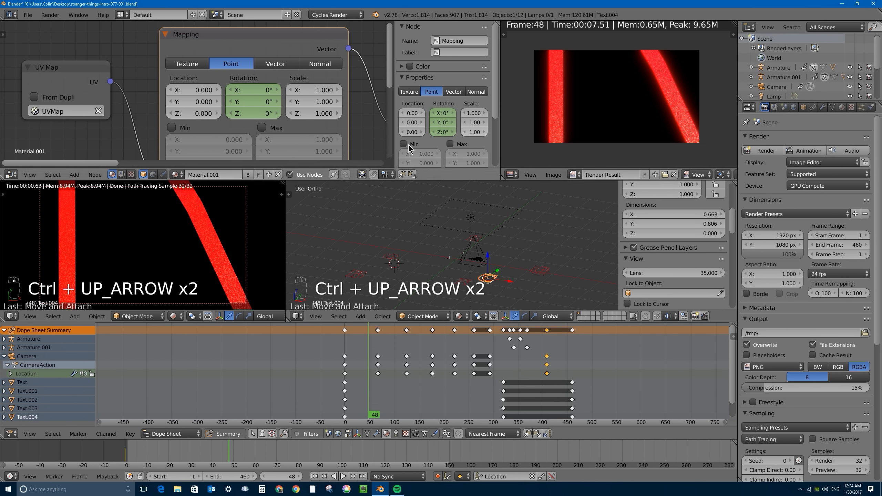
- Change the area lamp's emission color to a deeper orange with R 1.000, G 0.359 and B 0.185
right_click(469, 218)
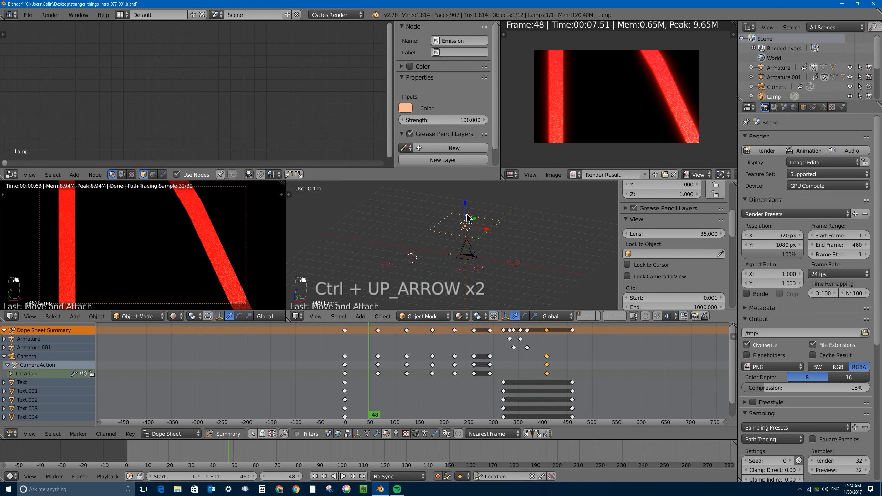
click(822, 108)
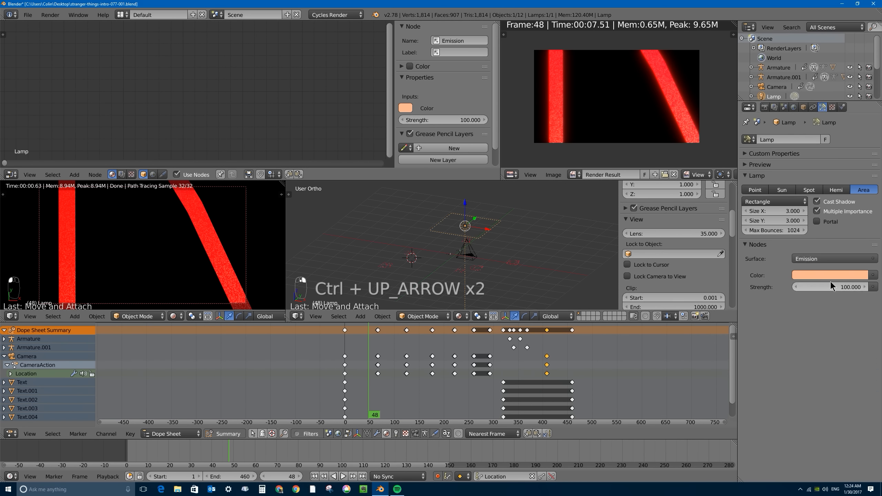
click(846, 275)
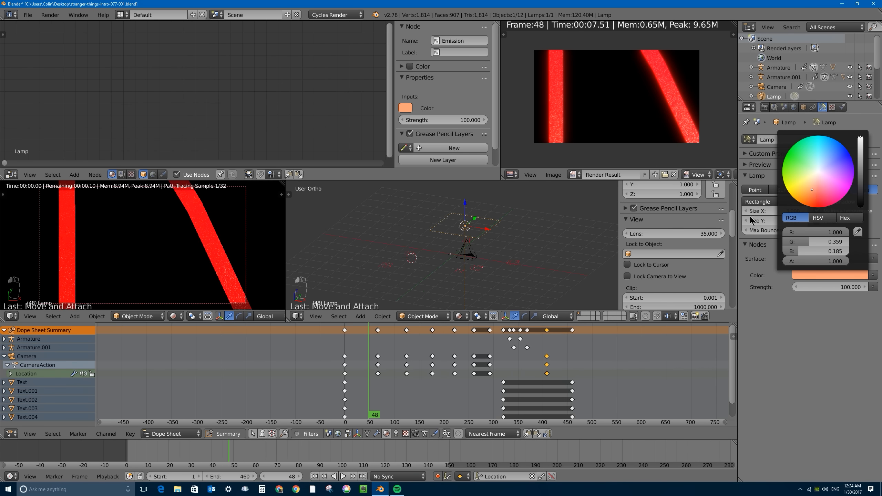
- Play back the animation from frame 48 to frame 111 and look at the scene from the top
key(alt+a)
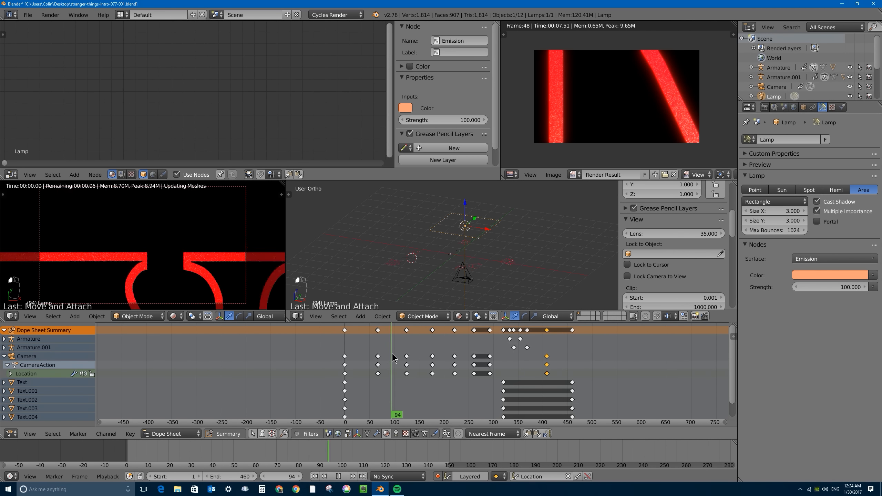
key(Escape)
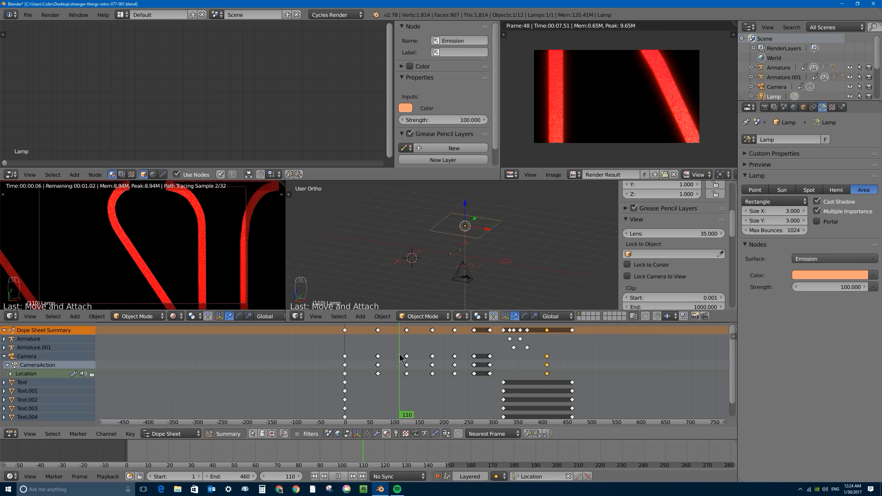
key(KP_7)
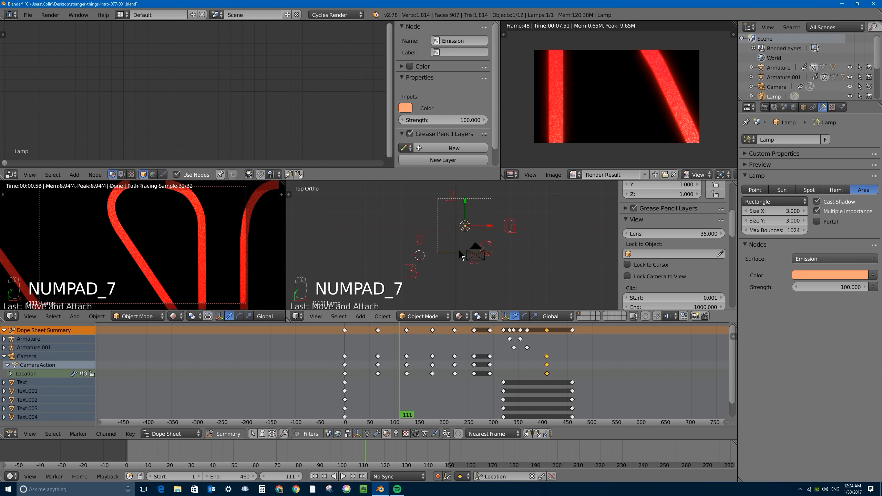
- Render frame 255 to check the letter R with the new lamp color
drag(401, 361, 472, 354)
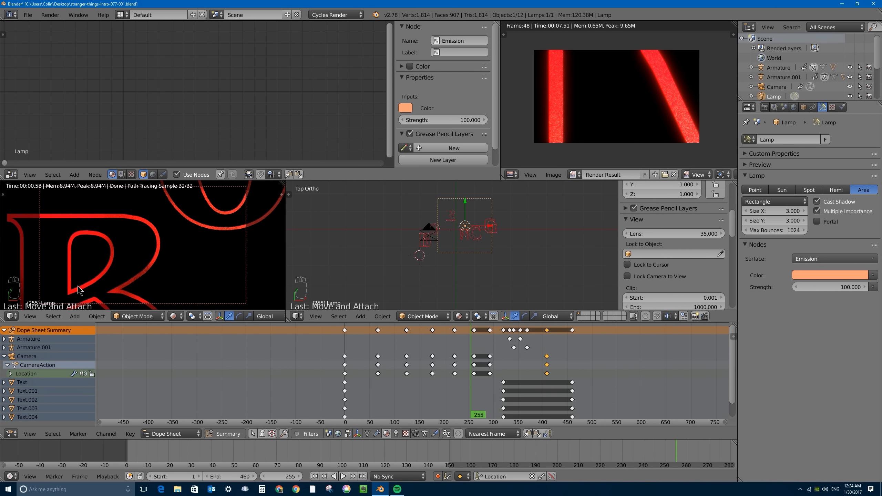
click(765, 108)
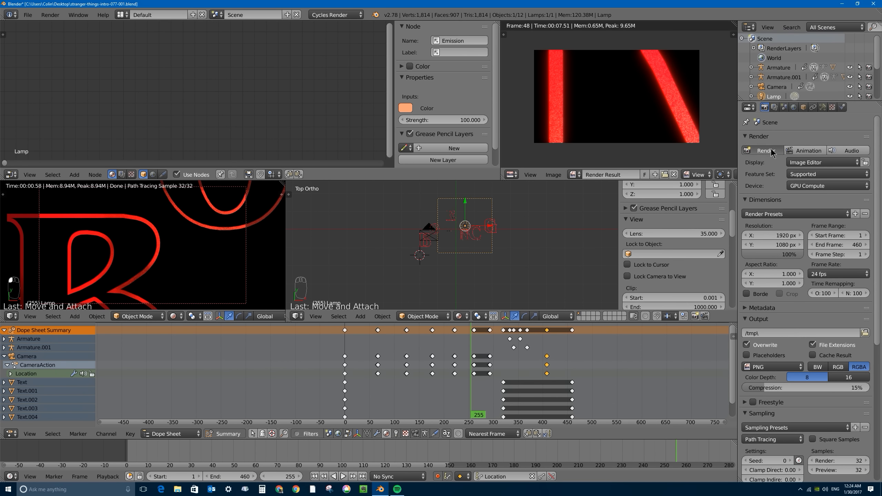
click(765, 151)
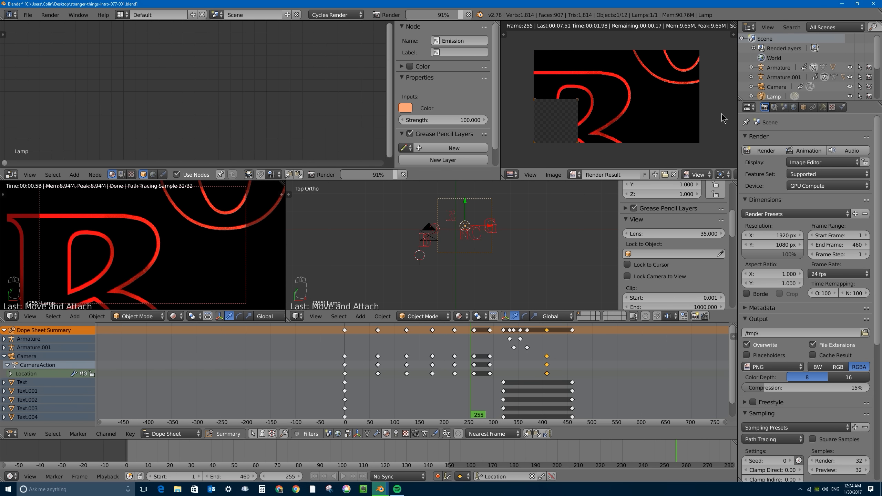
- Inspect the rendered letter R of frame 255 up close
scroll(570, 80, up, 8)
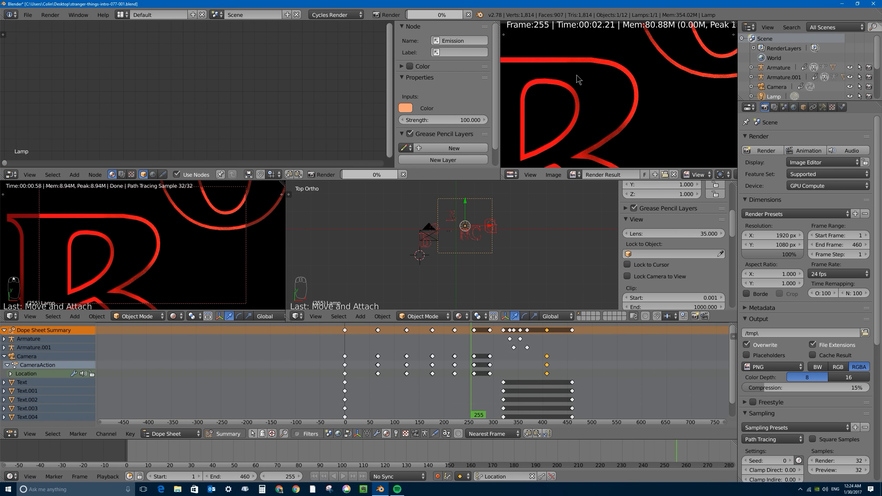
scroll(656, 141, down, 2)
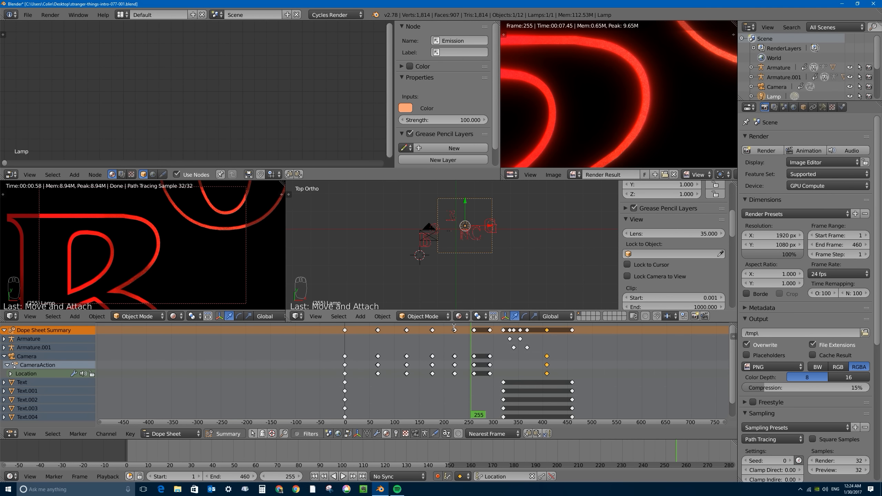
- Return to frame 0 and duplicate the area lamp five times, spreading the copies over the scattered letters and the camera
drag(472, 349, 344, 346)
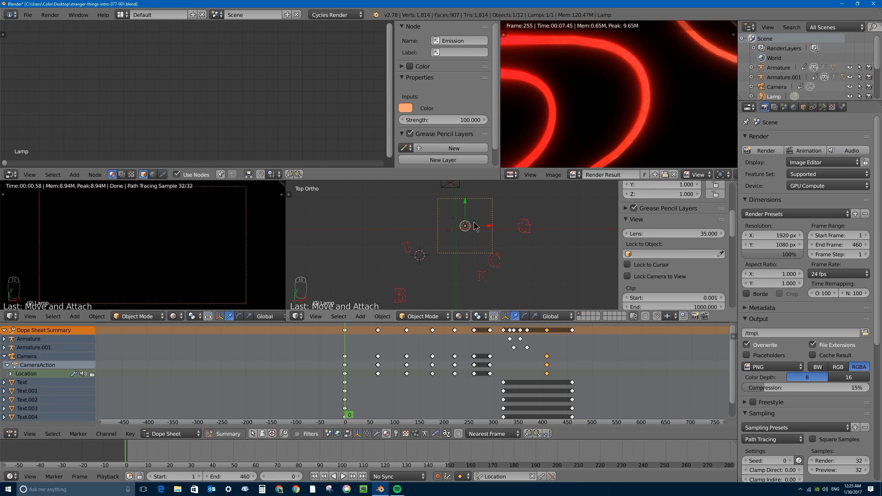
key(shift+d)
click(418, 248)
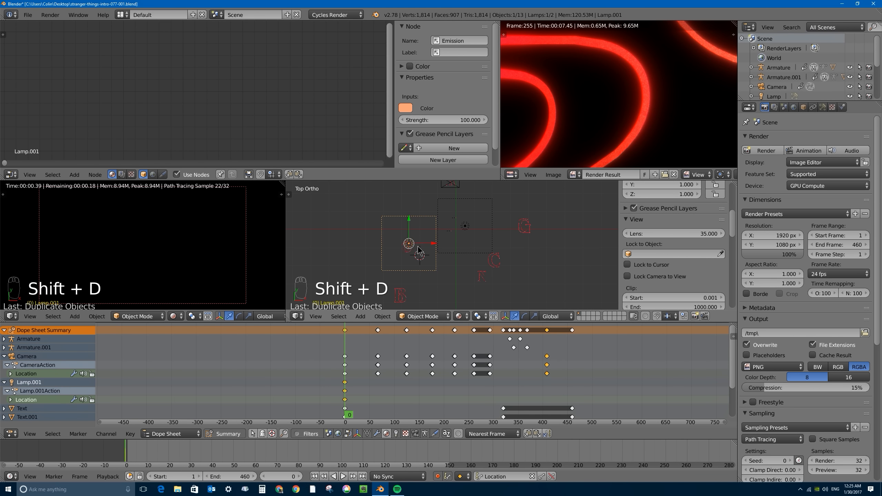
key(shift+d)
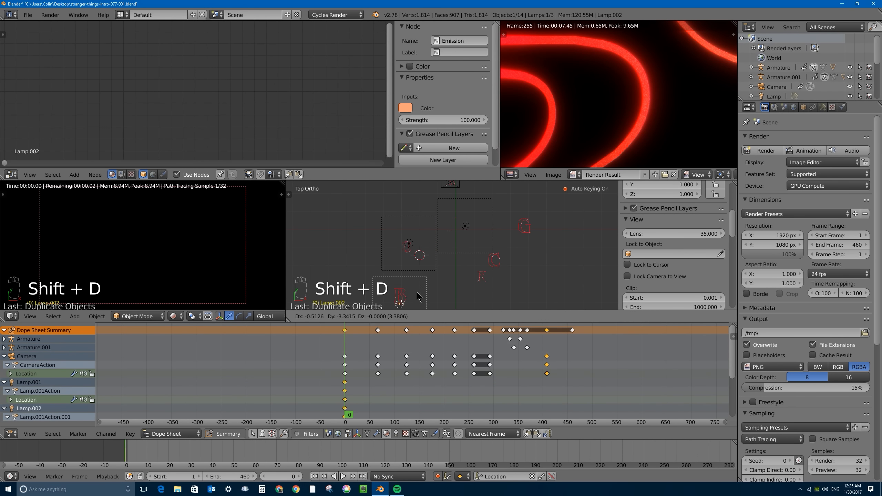
click(423, 290)
key(shift+d)
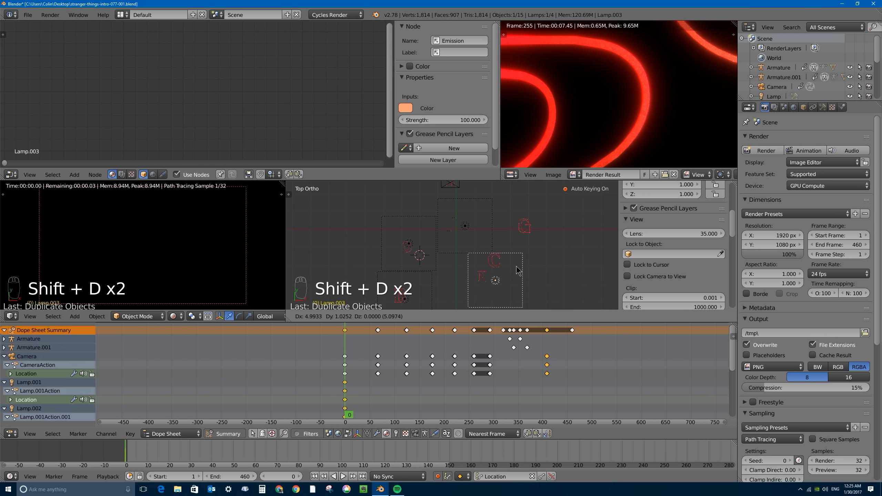
click(514, 271)
key(shift+d)
click(555, 205)
shift+middle_drag(552, 207, 537, 262)
key(shift+d)
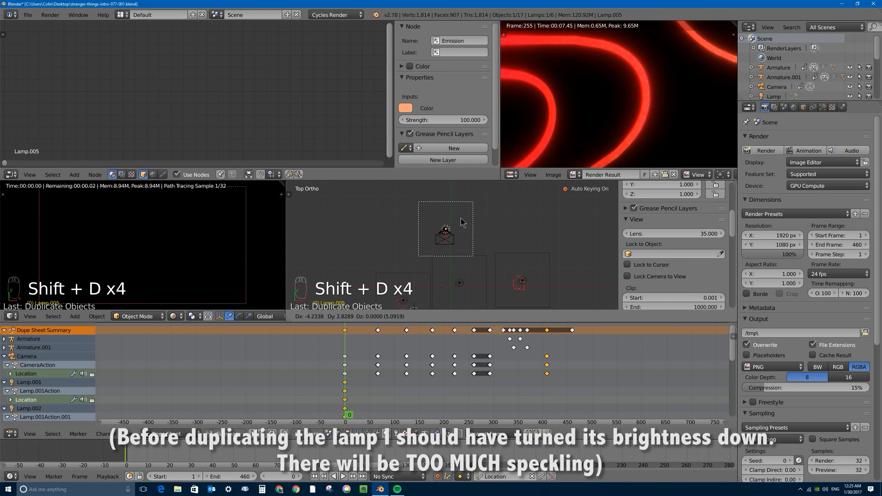
click(461, 213)
- Play the animation from the start to frame 33 and render that frame to check the added lamps
key(alt+a)
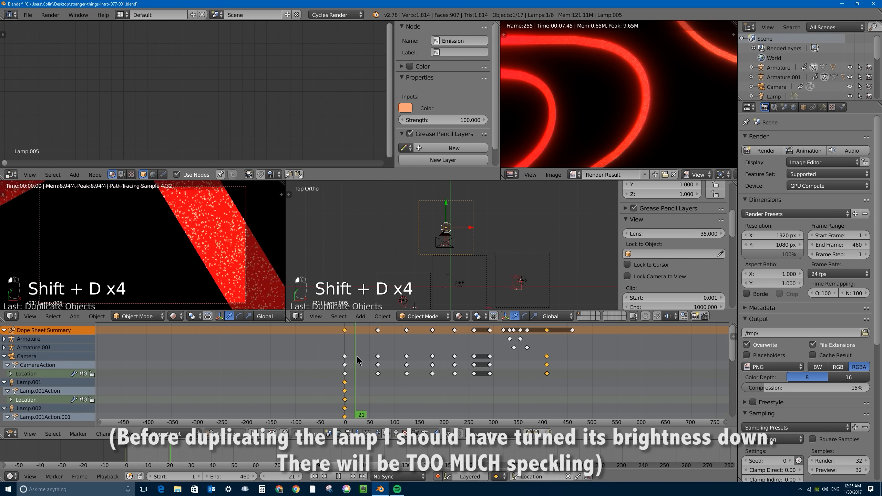
key(Escape)
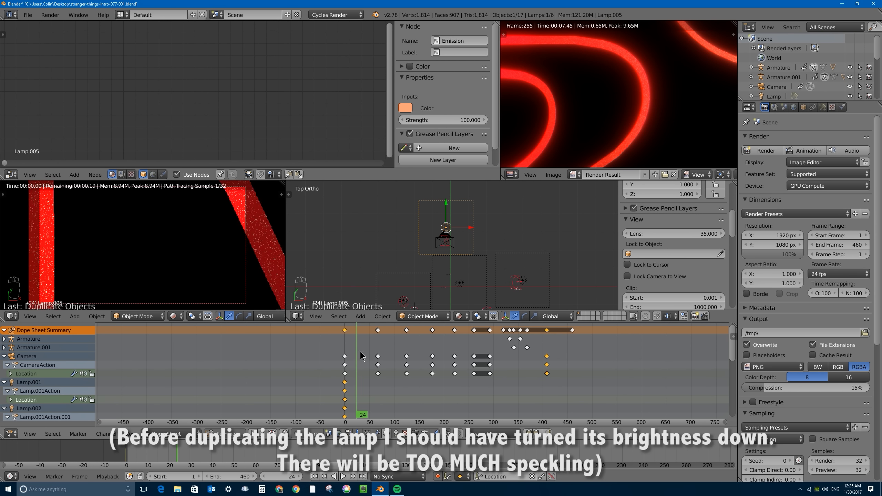
click(361, 356)
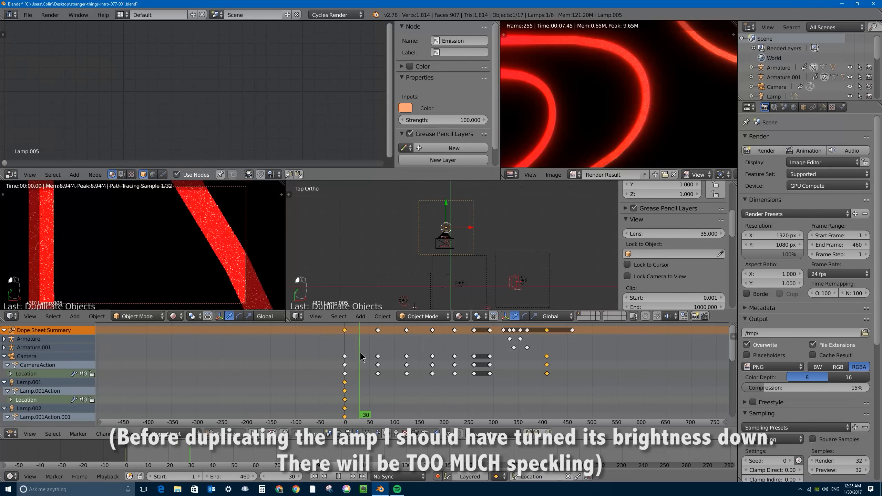
click(765, 149)
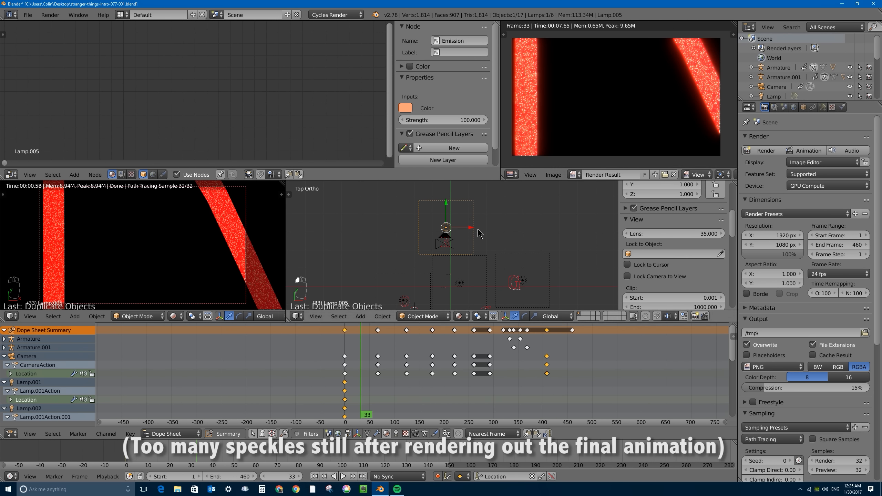
- Delete the last duplicated area lamp, the one above the camera
middle_drag(497, 214, 468, 216)
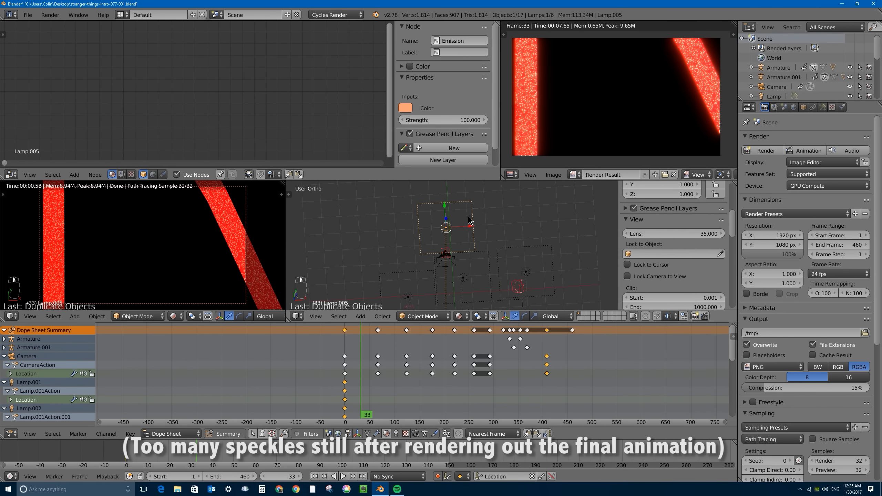
key(x)
click(483, 232)
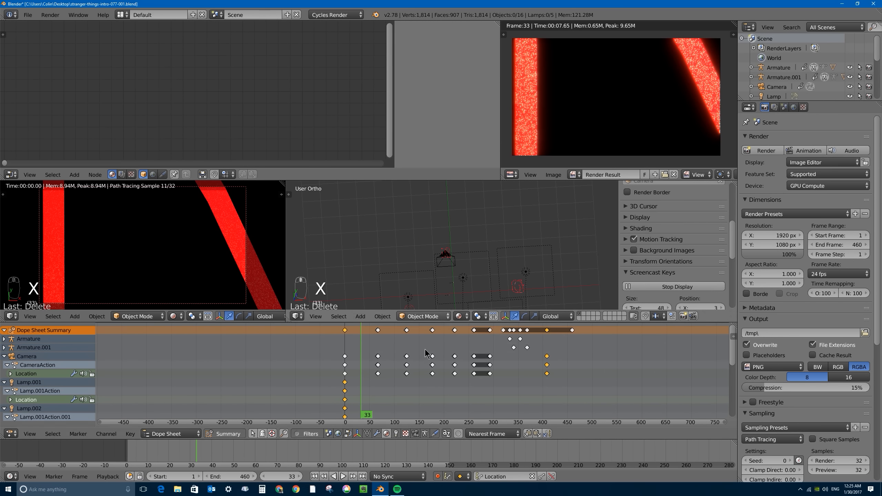
- Go to frame 93 and render it to check the letters' lighting with one lamp fewer
click(390, 359)
drag(390, 358, 391, 359)
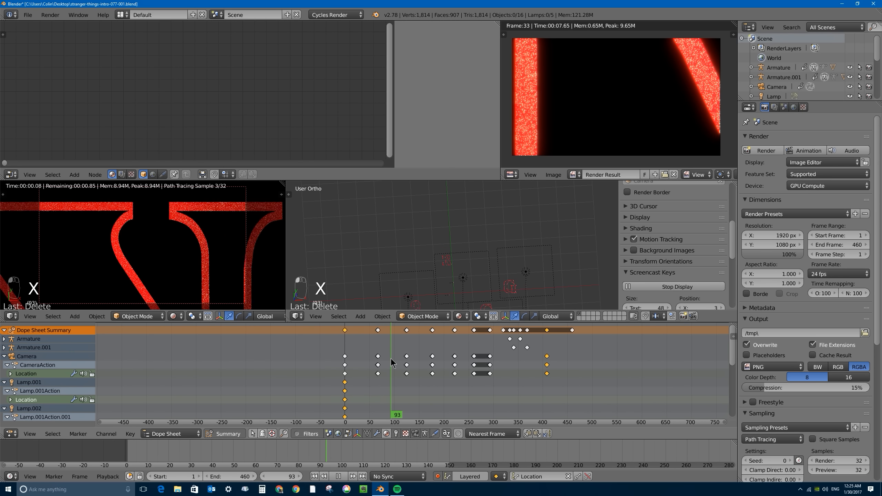
scroll(462, 292, down, 3)
middle_drag(478, 290, 472, 291)
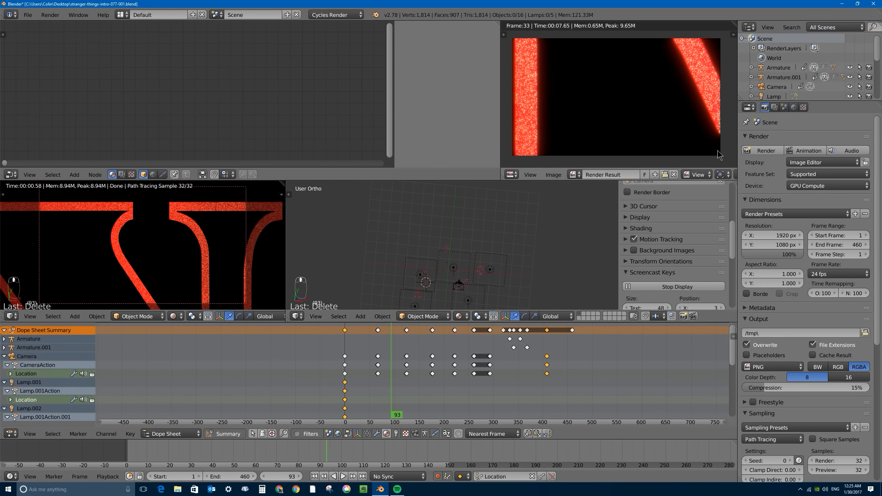
click(763, 151)
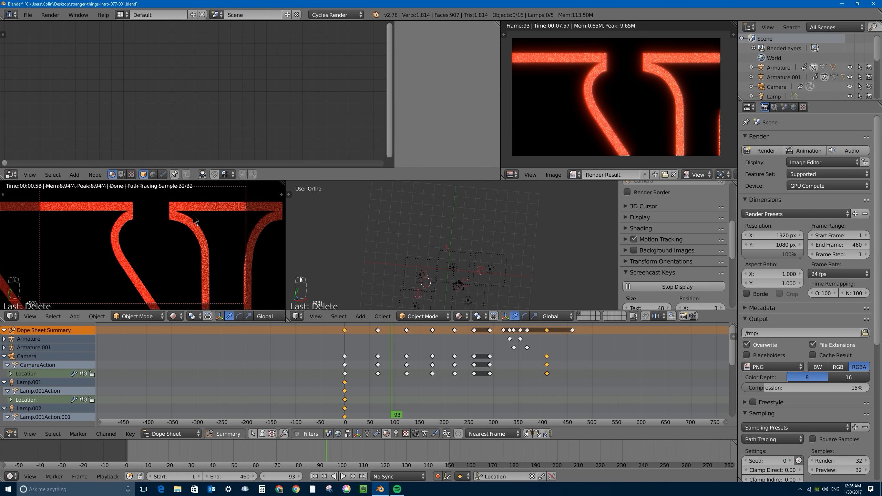
- Select the letter in the rendered viewport and examine the full node setup of Material.001
right_click(207, 202)
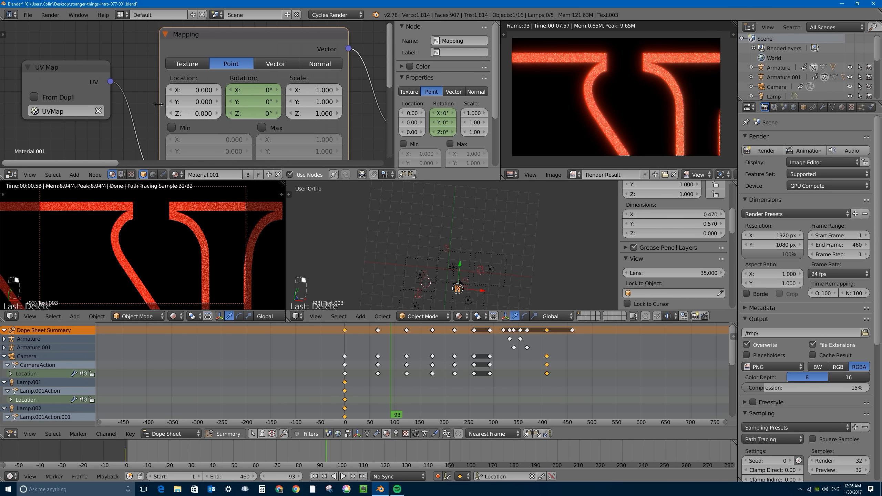
scroll(209, 96, down, 4)
key(Home)
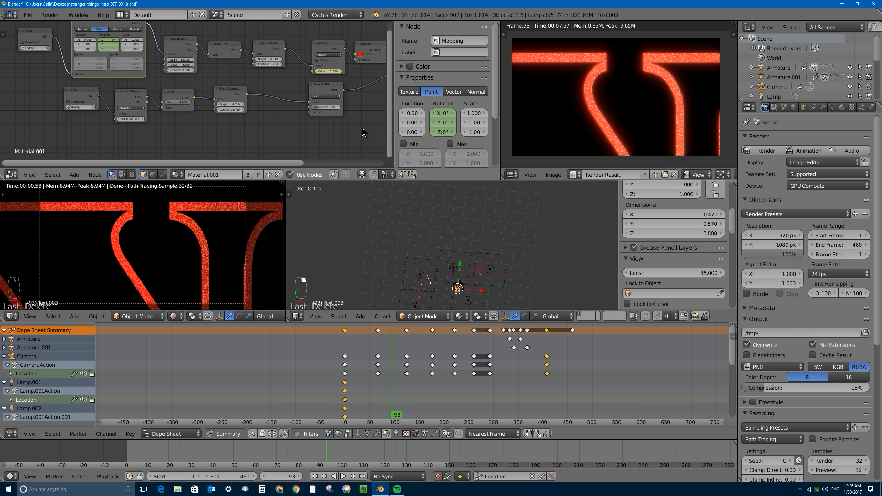
middle_drag(371, 83, 293, 95)
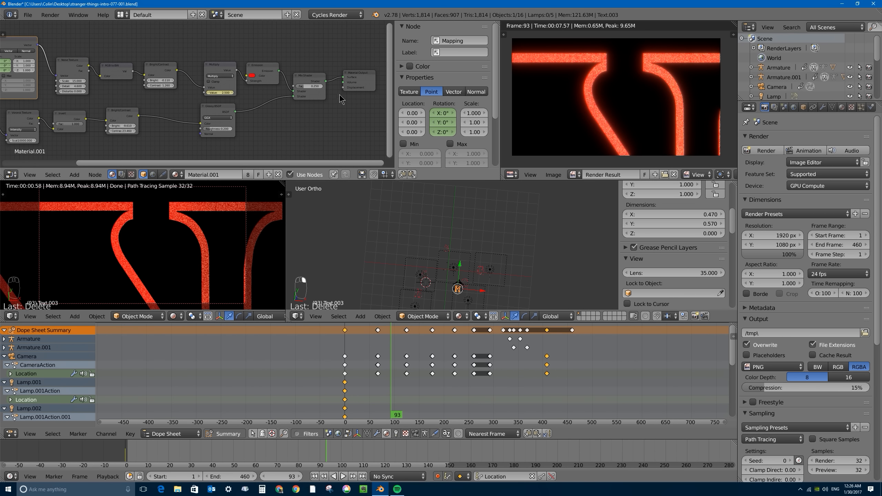
- Set the original area lamp's emission strength to 25
middle_drag(468, 247, 469, 222)
right_click(468, 220)
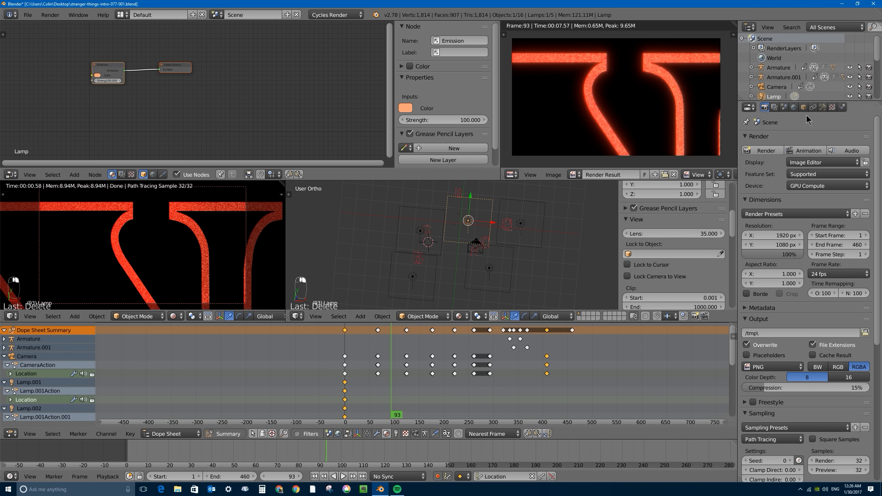
click(822, 107)
click(838, 286)
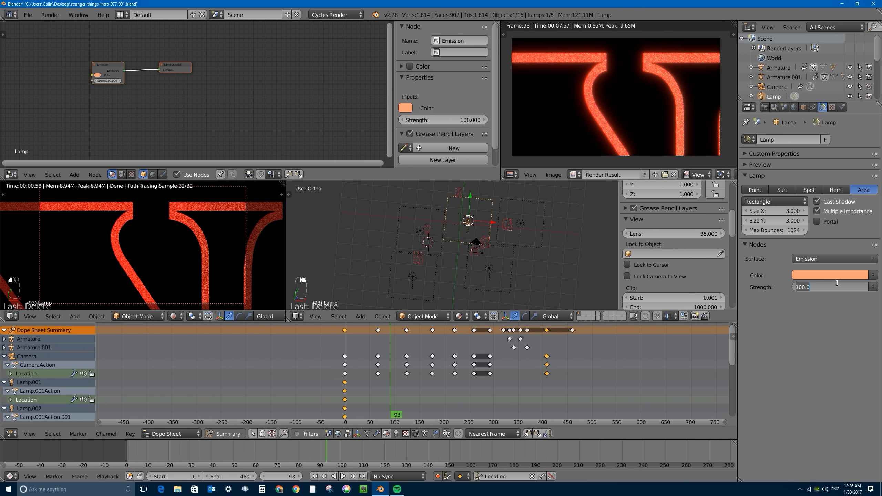
text(25)
key(Return)
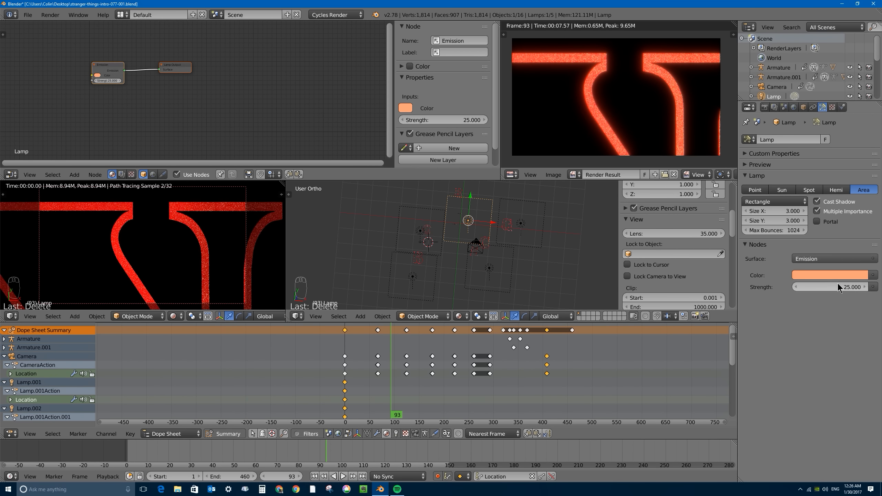
- Undo the last edits and set the original area lamp's emission strength back to 100
middle_drag(496, 249, 479, 219)
key(ctrl+z)
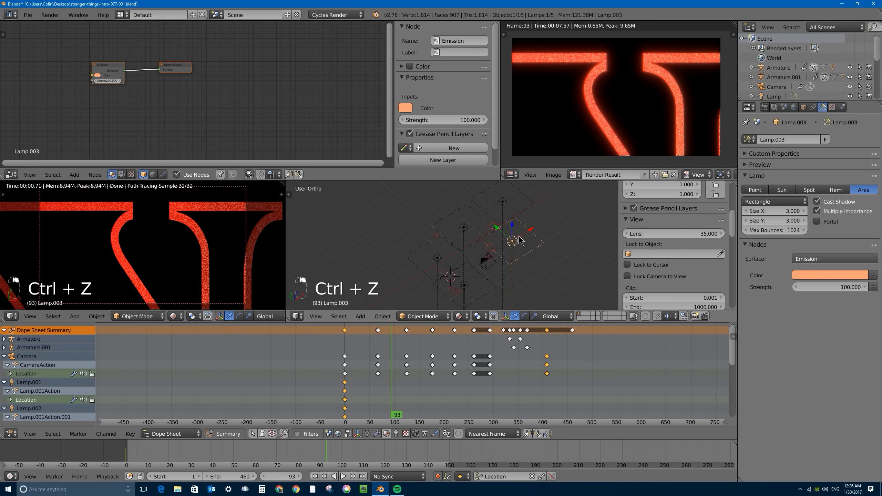
key(ctrl+z)
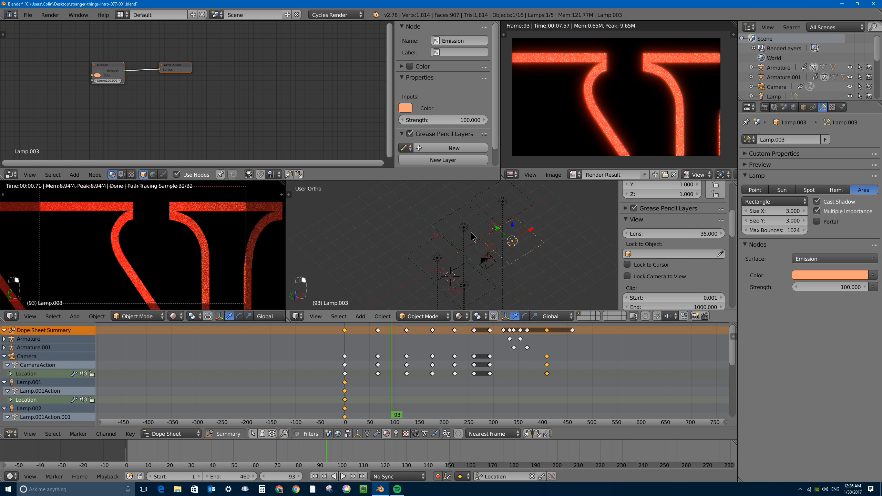
click(823, 287)
text(1)
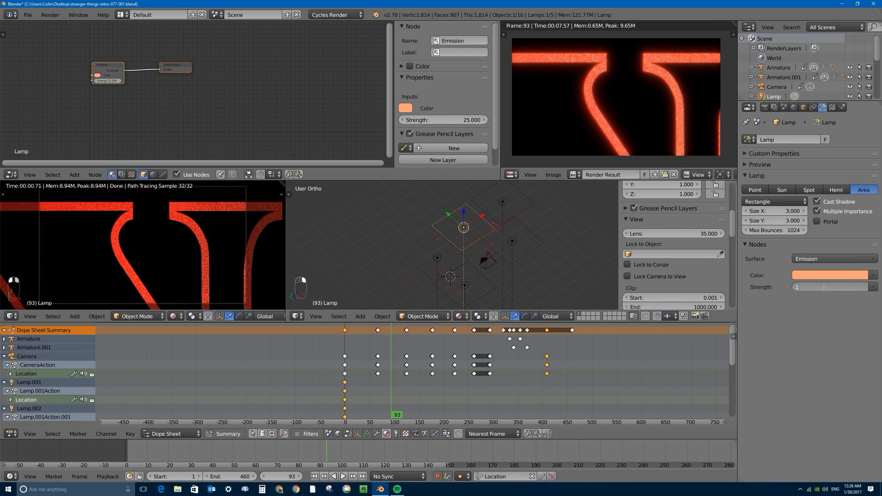
text(00)
key(Return)
- Set the emission strength of the duplicated area lamp Lamp.003, beside the camera, to 25
right_click(509, 239)
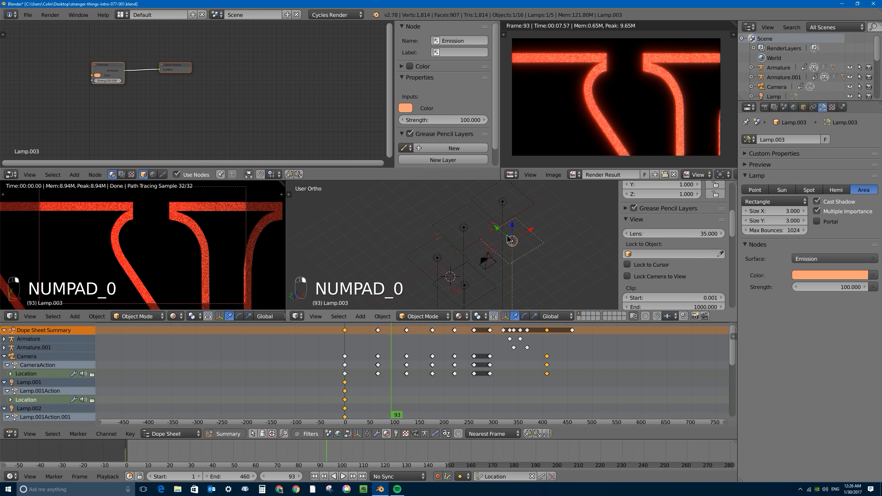
middle_drag(509, 239, 467, 288)
click(829, 287)
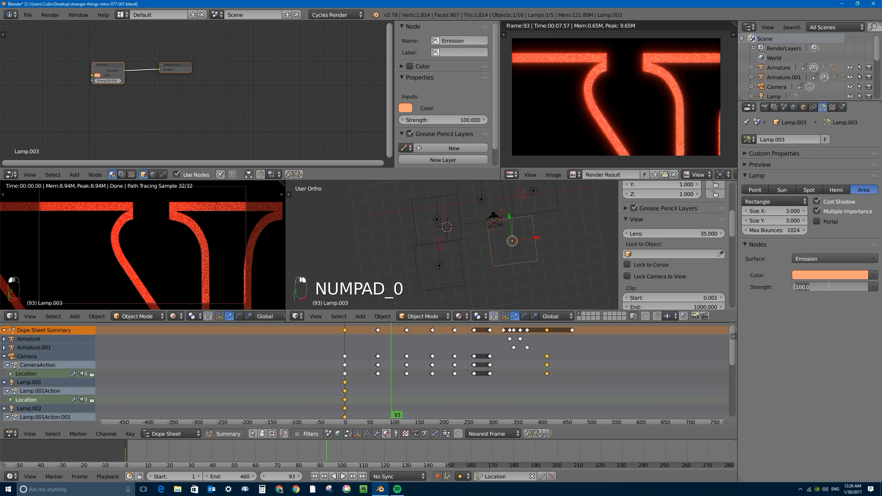
text(25)
key(Return)
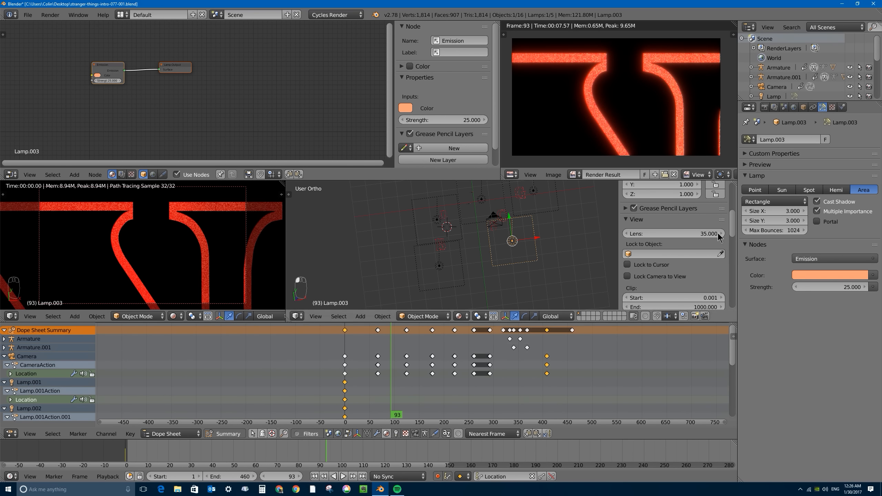
- Render frame 93 with the dimmed lamp and save over stranger-things-intro-077-001.blend
click(764, 108)
click(768, 150)
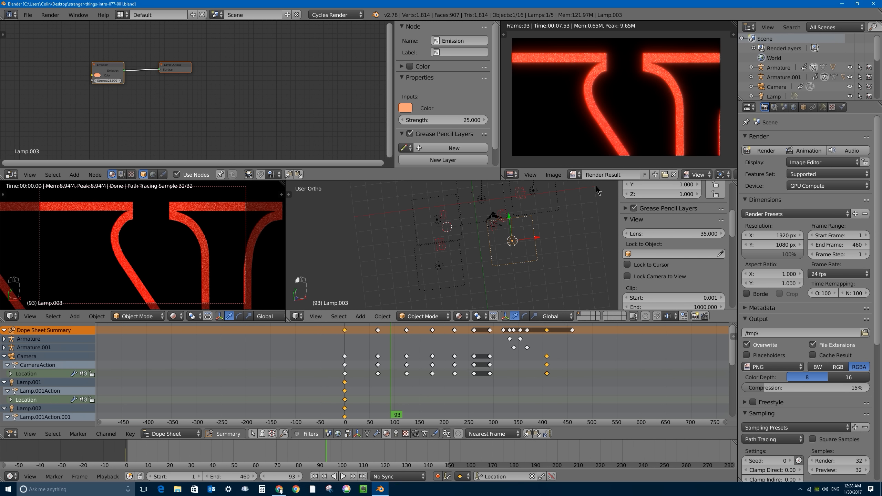
key(ctrl+s)
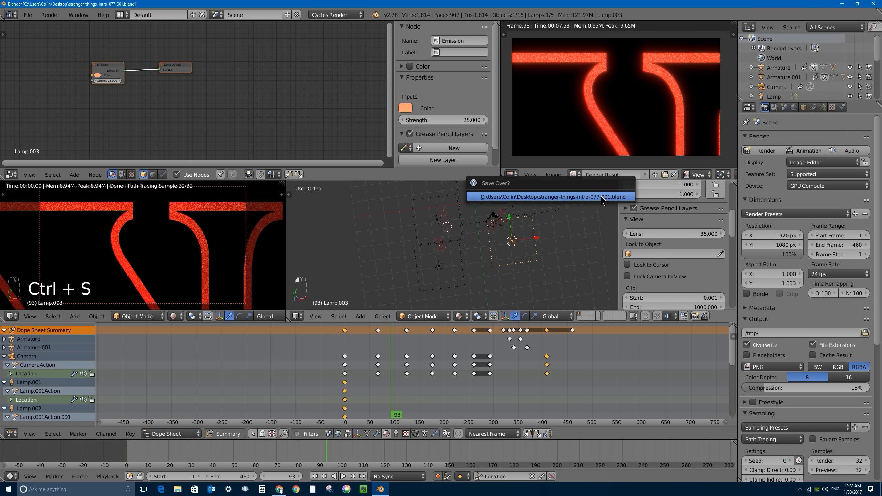
click(559, 197)
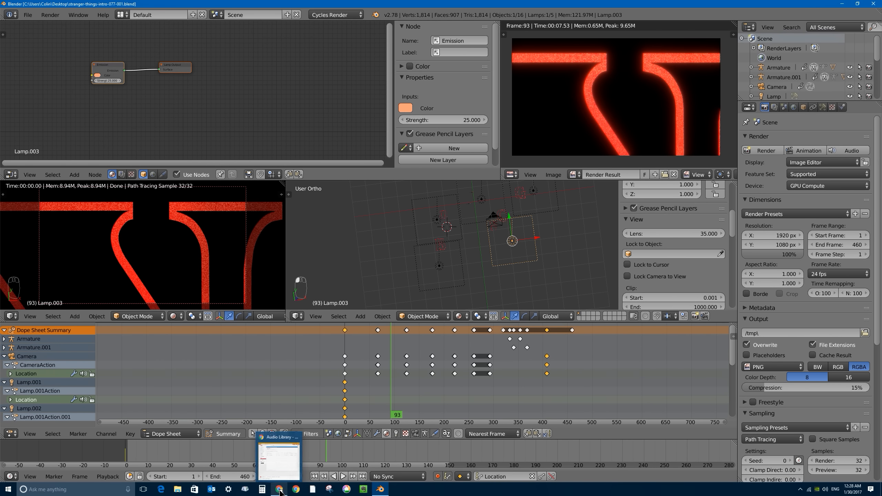
- Switch to the YouTube Audio Library in Chrome, maximize the window and examine the track U Make Me Feel
click(281, 476)
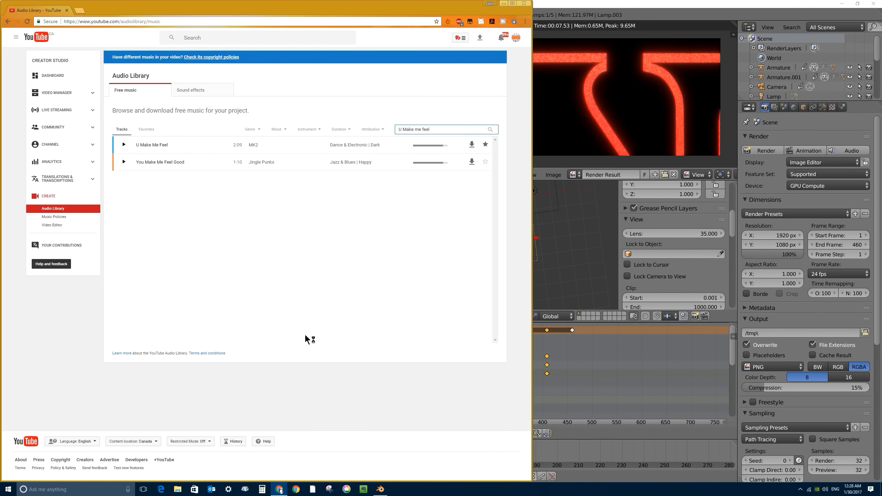
drag(260, 8, 427, 1)
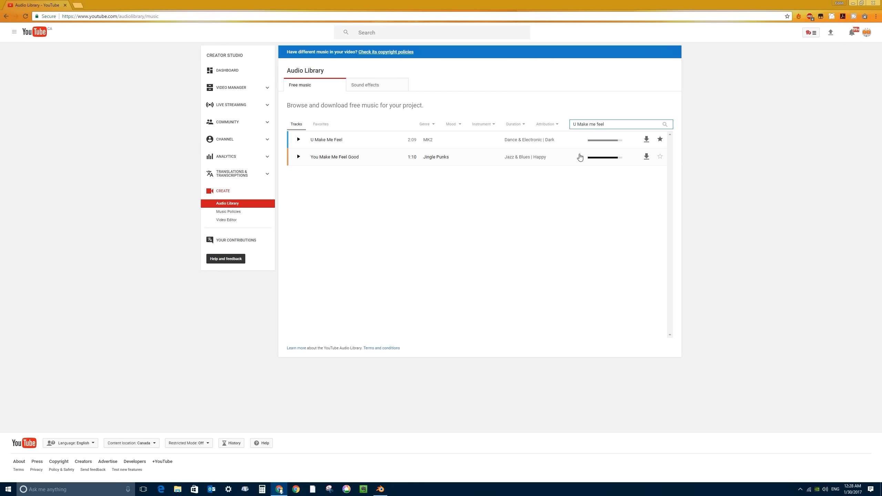
click(875, 46)
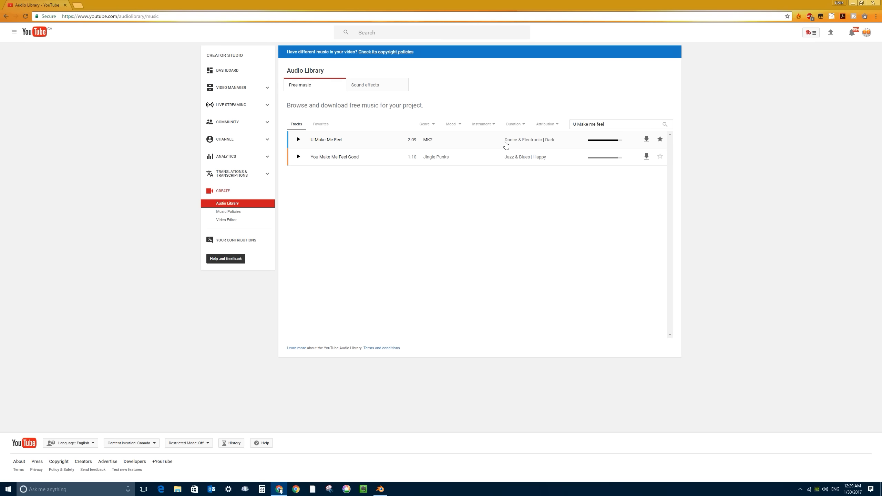
- Minimize Chrome and Blender to show the desktop files
click(852, 2)
click(841, 2)
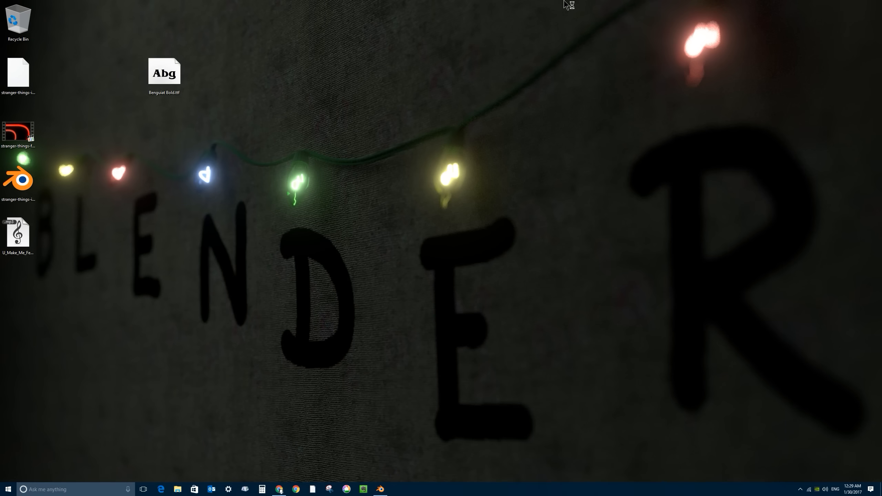
- Move U_Make_Me_Feel.mp3 away from the other desktop icons and switch back to Blender
drag(18, 231, 85, 212)
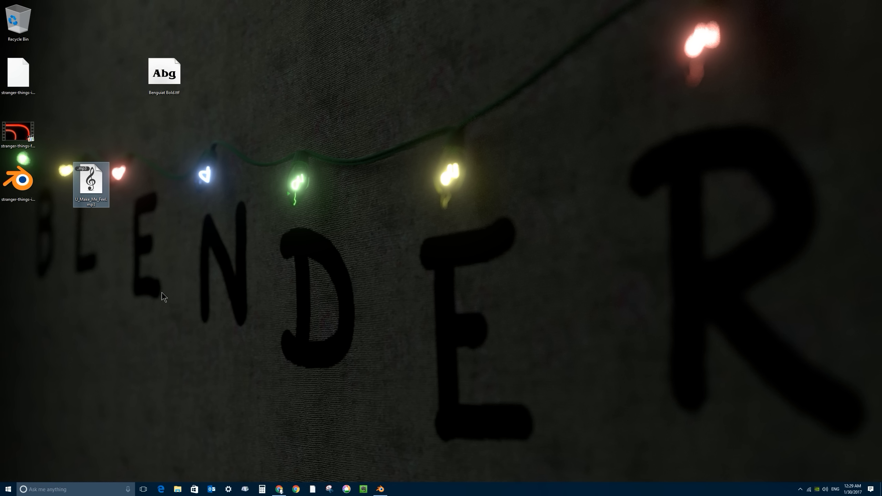
click(380, 488)
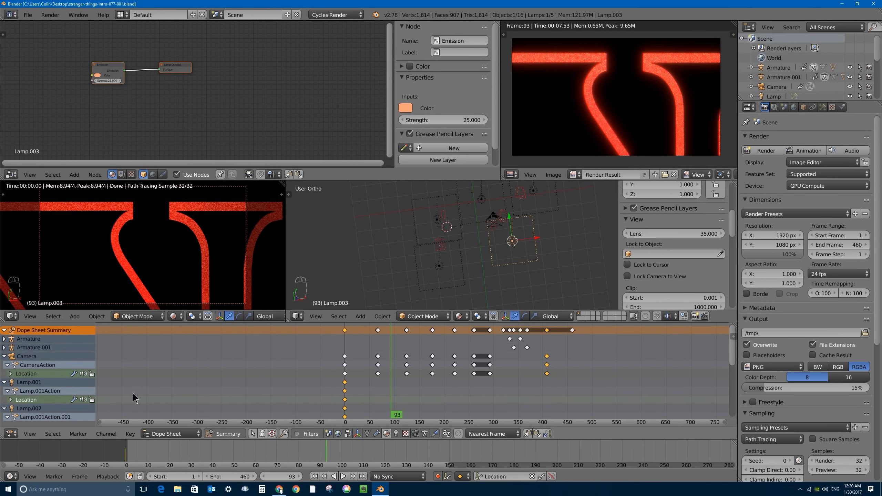
- Split the Dope Sheet area in two and turn the new area into a Video Sequence Editor
drag(732, 326, 333, 327)
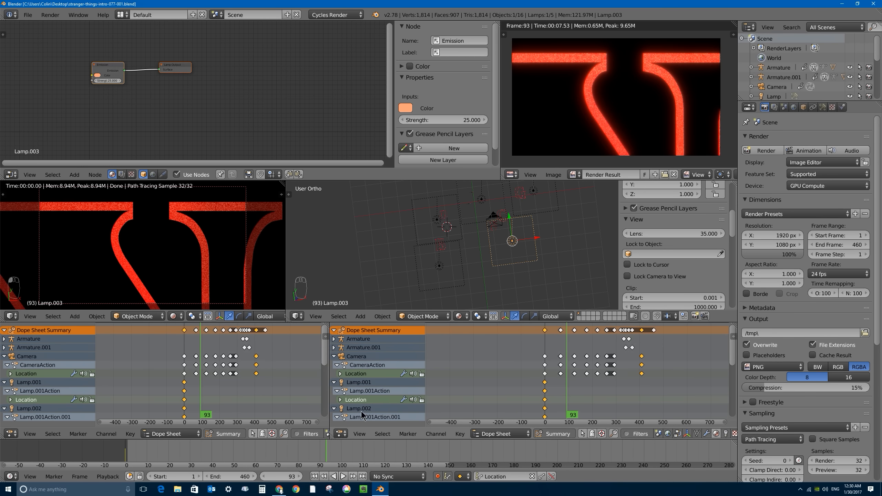
click(339, 434)
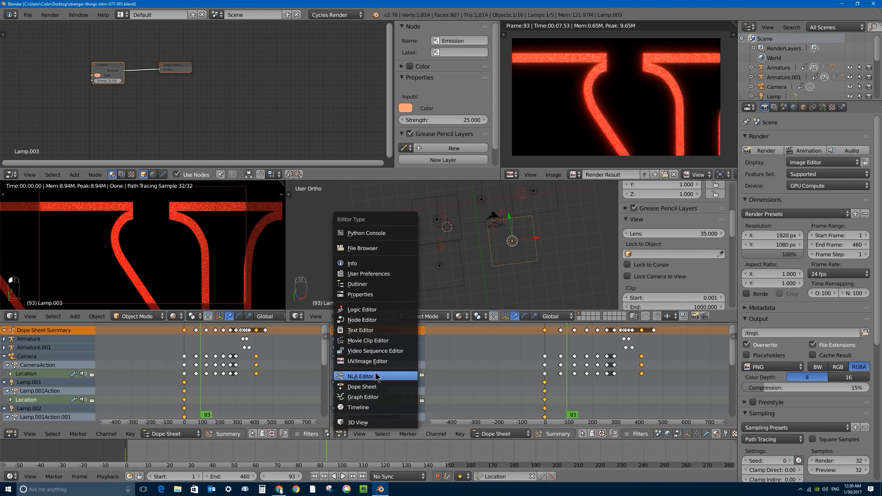
click(391, 350)
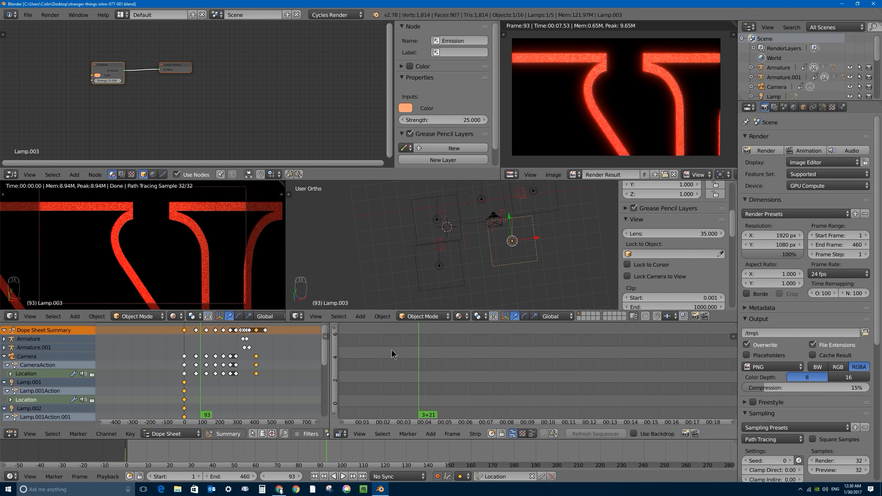
- Try the Video Sequence Editor's image preview and combined views, and return to the sequencer-only view
click(522, 433)
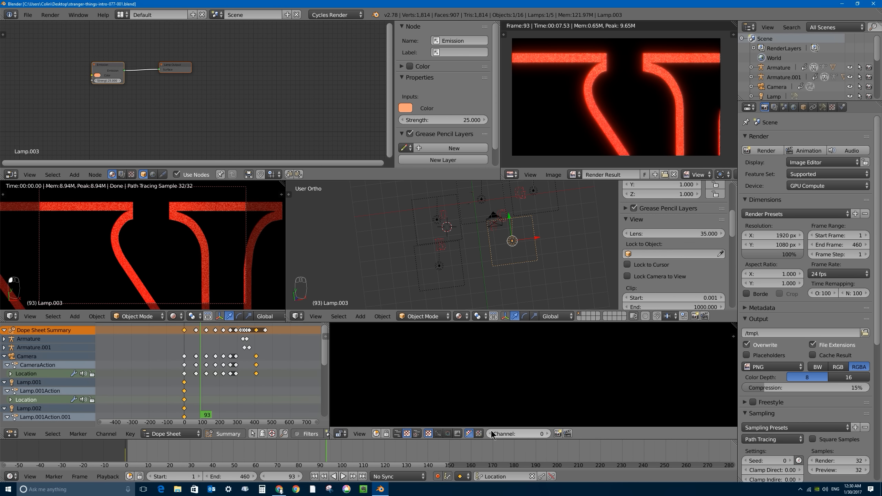
click(416, 433)
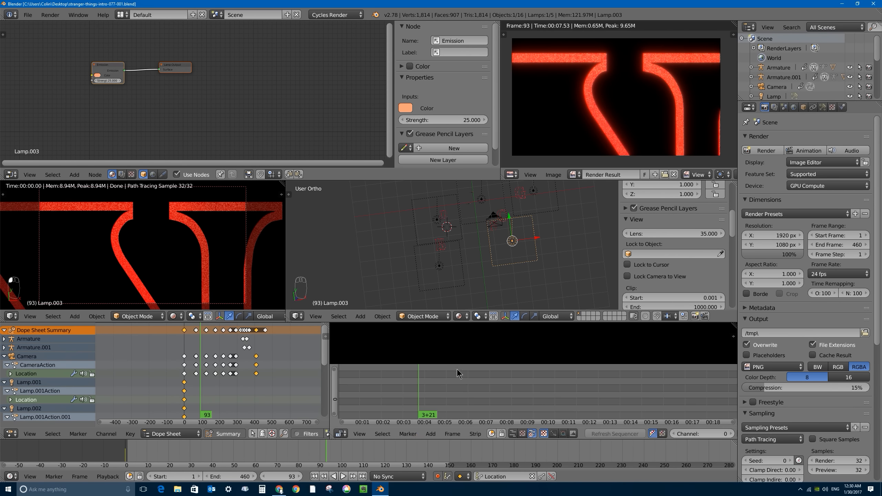
click(513, 433)
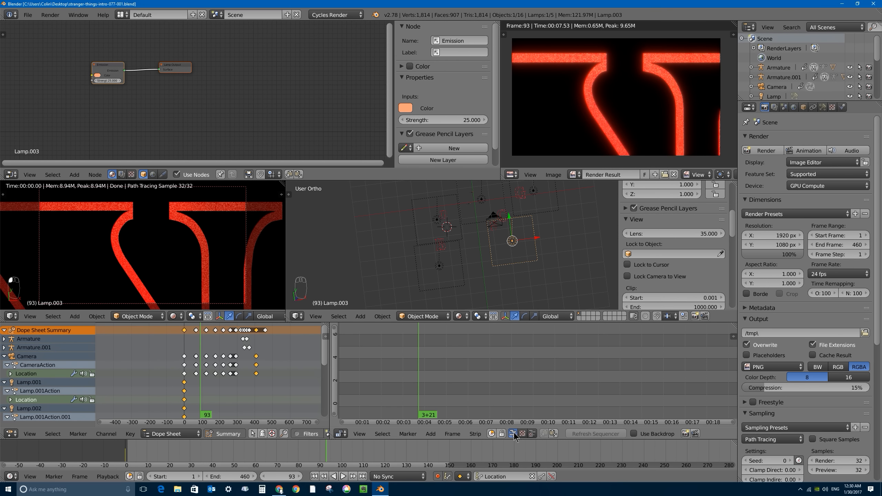
- Add U_Make_Me_Feel.mp3 from the Desktop to the sequencer as a sound strip
click(431, 433)
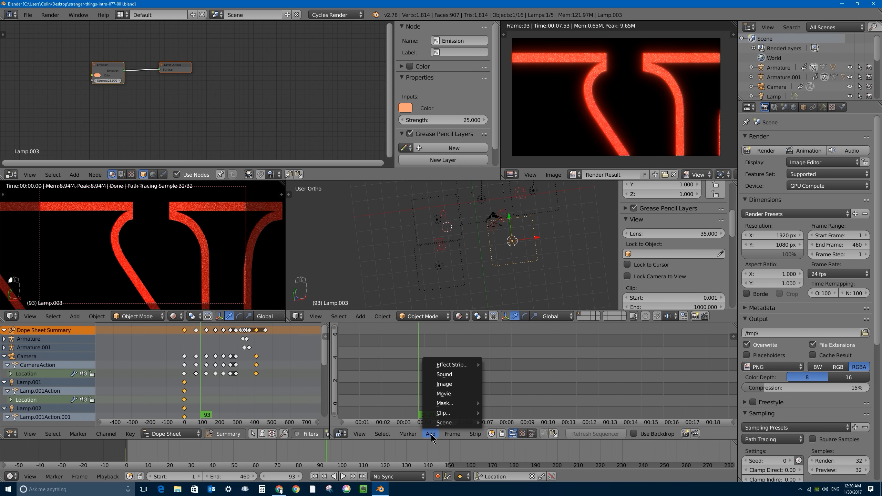
click(467, 374)
click(204, 72)
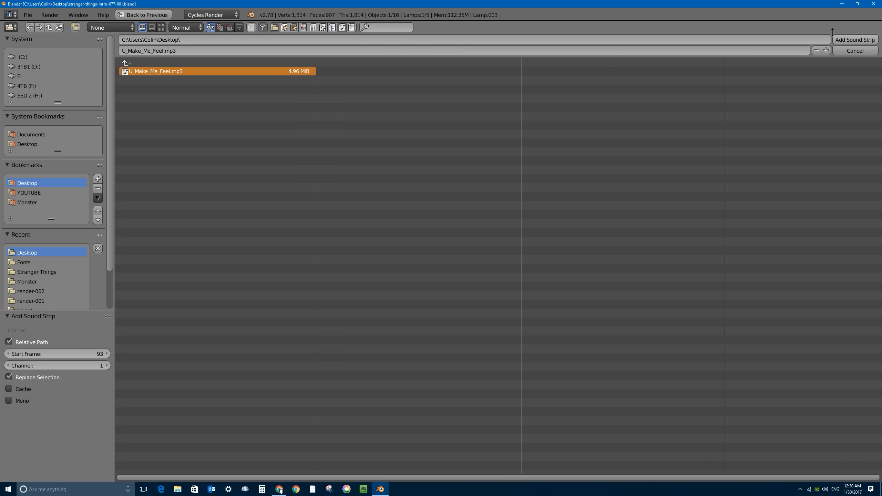
click(845, 38)
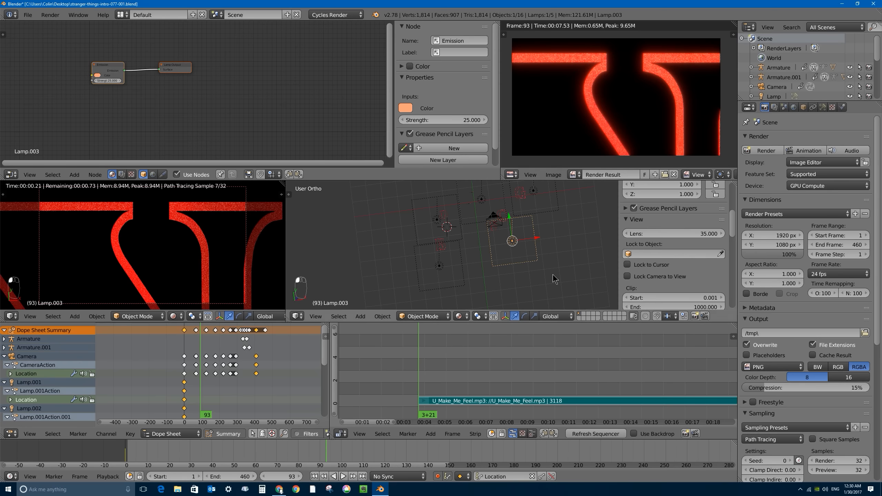
- Slide the U_Make_Me_Feel.mp3 sound strip back so it starts at frame 1
scroll(459, 368, down, 2)
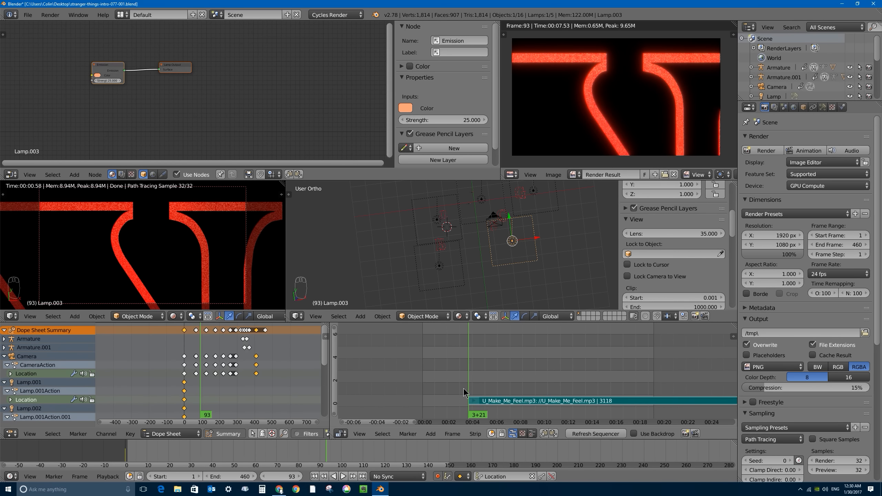
drag(464, 392, 451, 394)
right_click(581, 401)
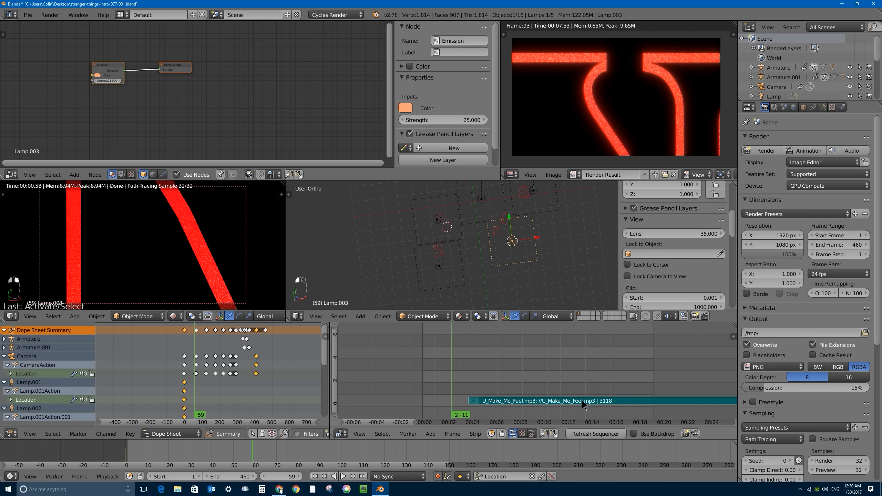
key(g)
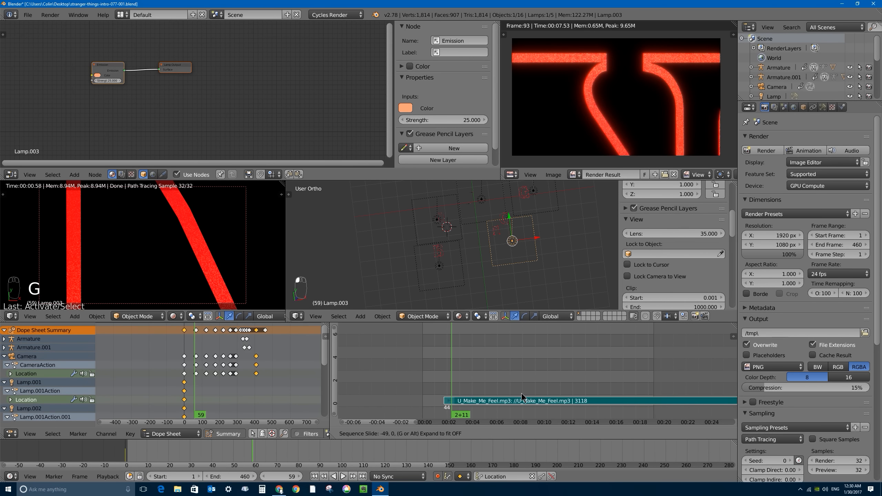
click(499, 400)
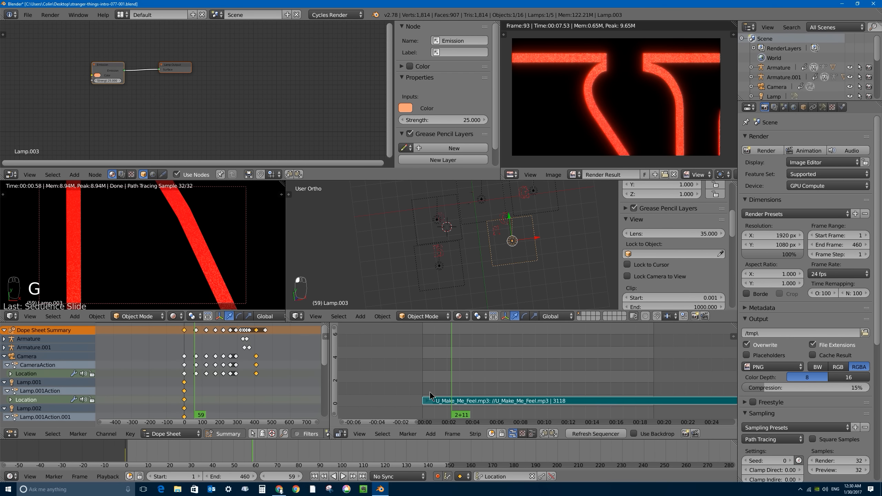
key(g)
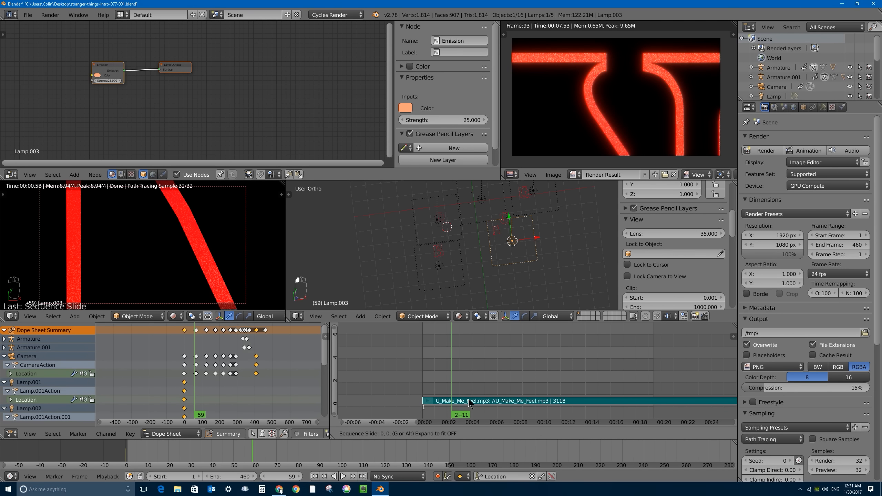
click(469, 403)
- Scrub the sequencer to frame 451 and switch its time scale from seconds to frames
scroll(542, 375, down, 5)
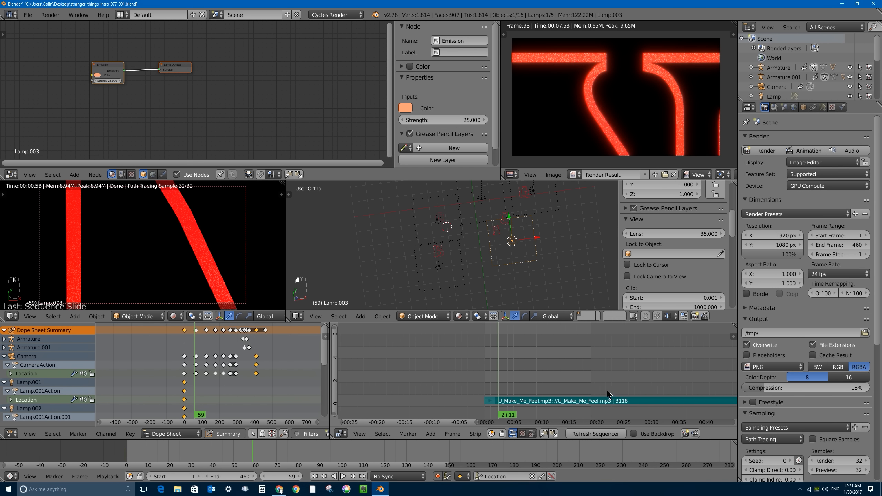
middle_drag(604, 386, 473, 385)
drag(383, 380, 447, 387)
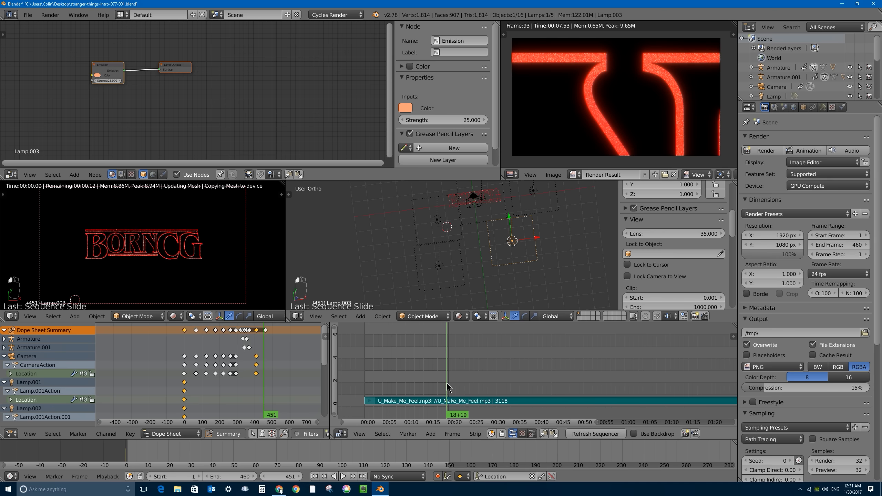
click(358, 434)
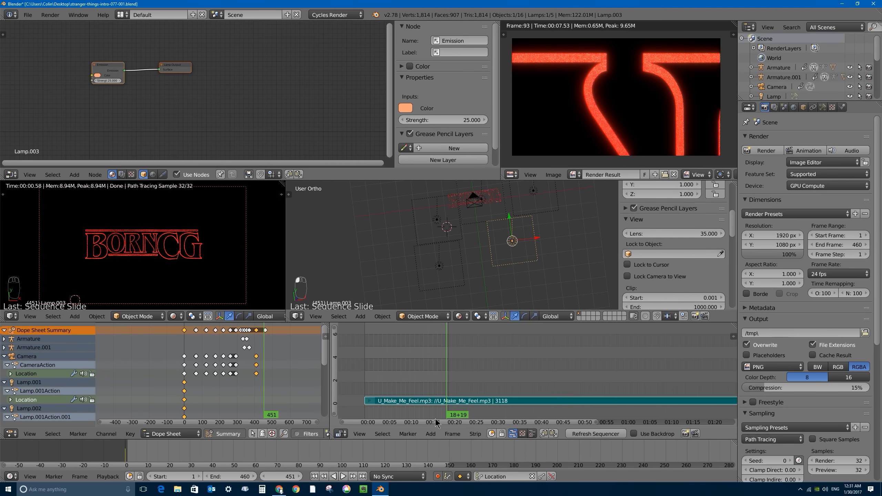
scroll(434, 420, up, 2)
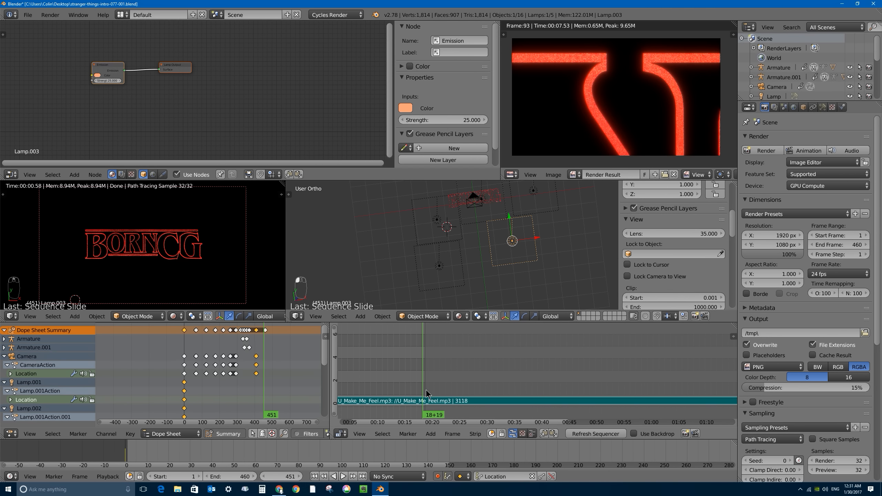
click(358, 434)
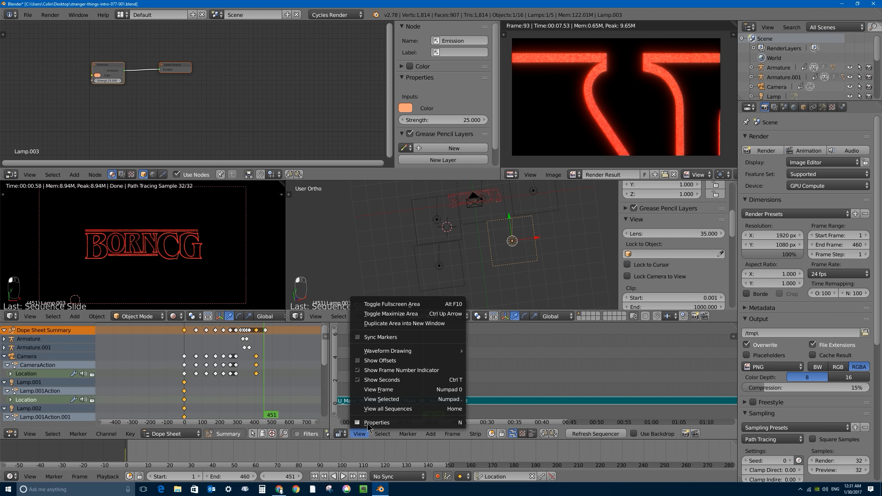
click(358, 380)
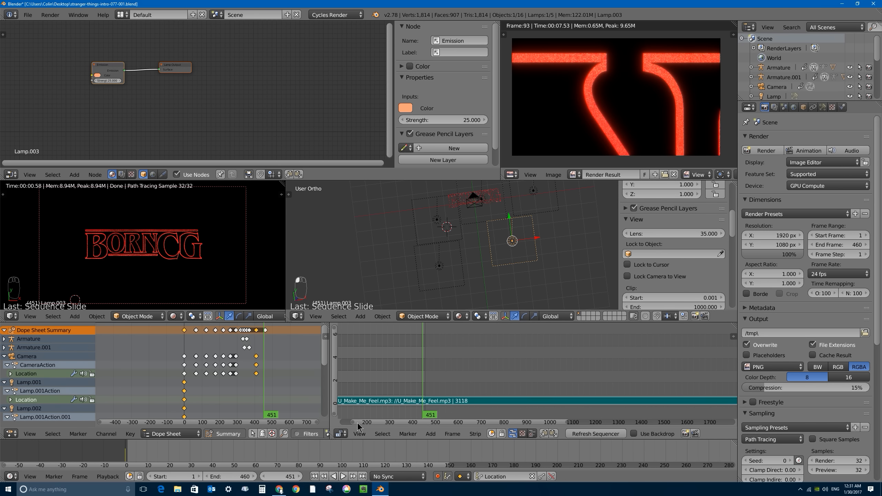
- Put the playhead on frame 460 and pull the sound strip's end handle back to about frame 455
drag(426, 414, 426, 412)
scroll(639, 400, down, 12)
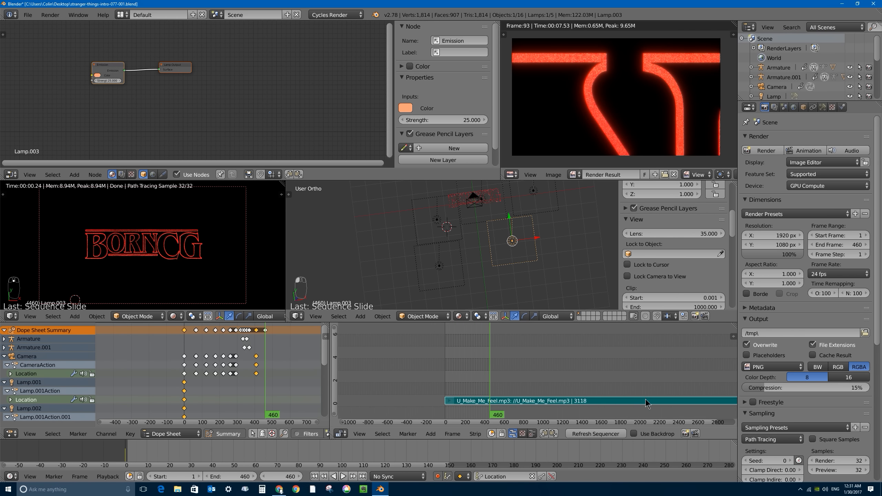
middle_drag(606, 388, 486, 381)
scroll(486, 381, down, 1)
right_click(585, 404)
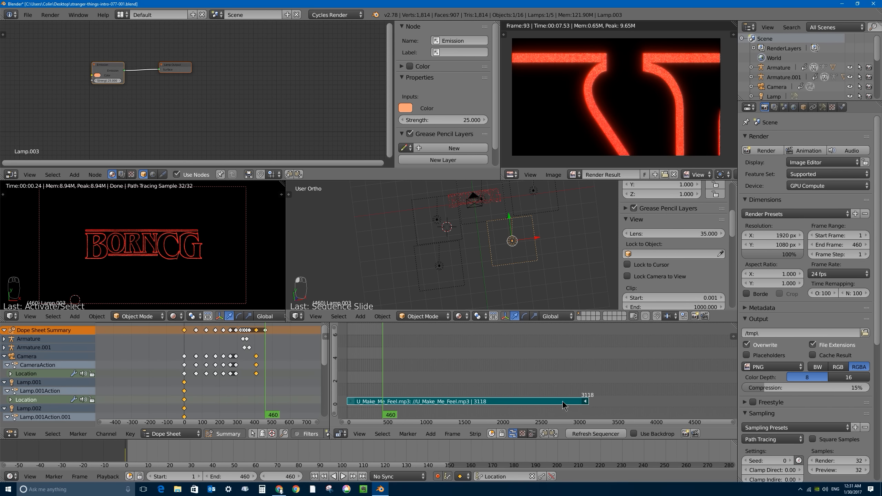
key(g)
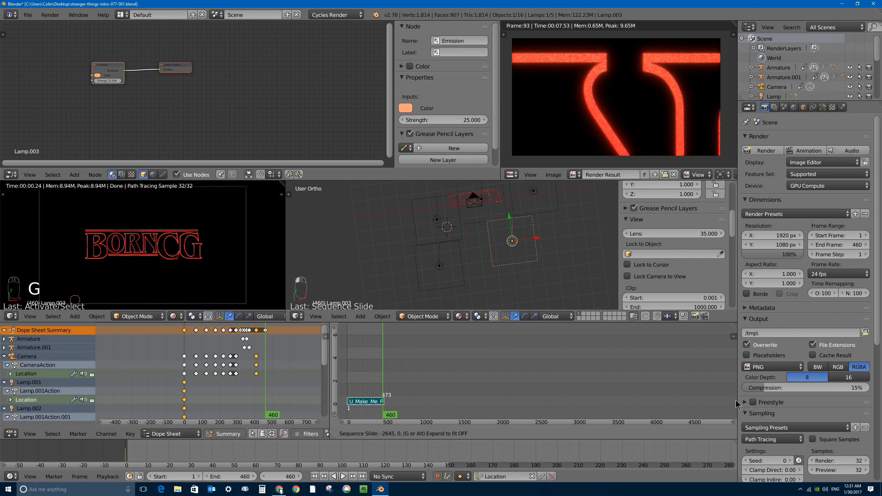
click(735, 405)
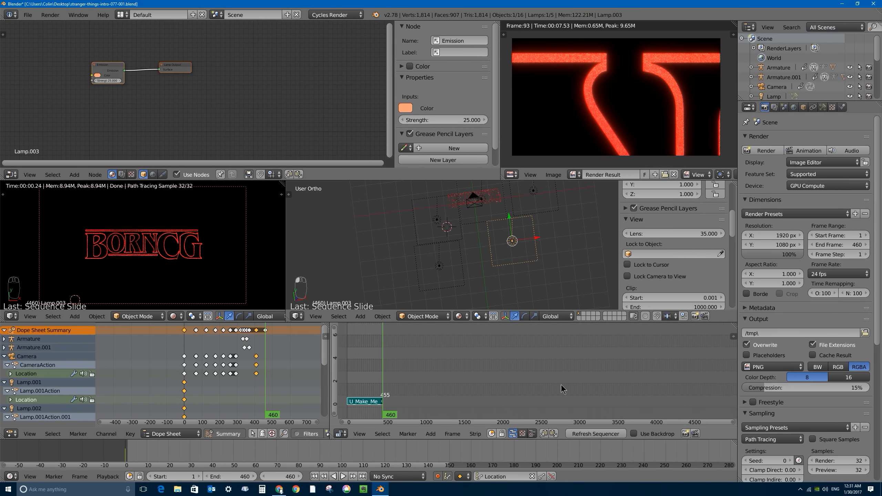
- Extend the sound strip's end handle to frame 460, in line with the playhead
key(Home)
scroll(521, 384, up, 20)
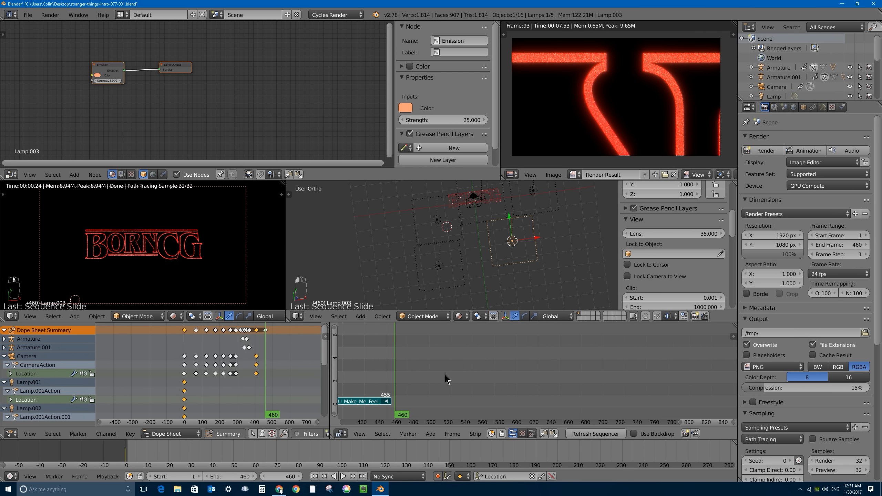
middle_drag(389, 391, 516, 392)
key(g)
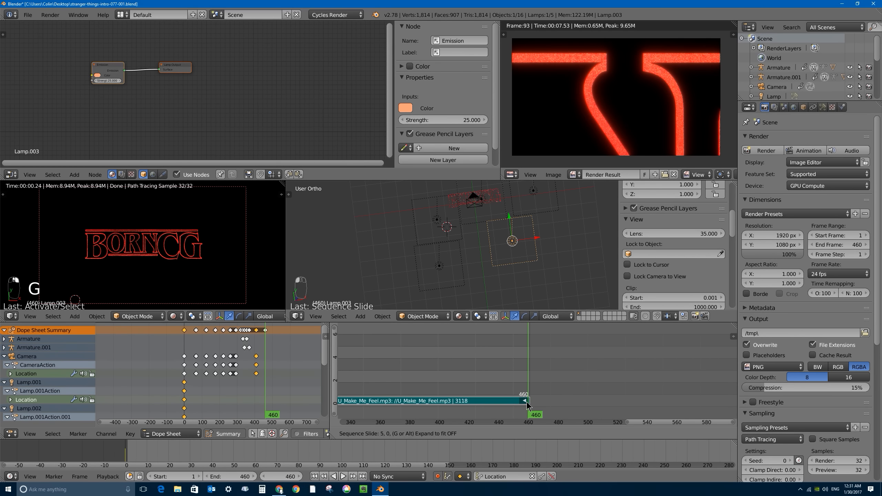
click(528, 411)
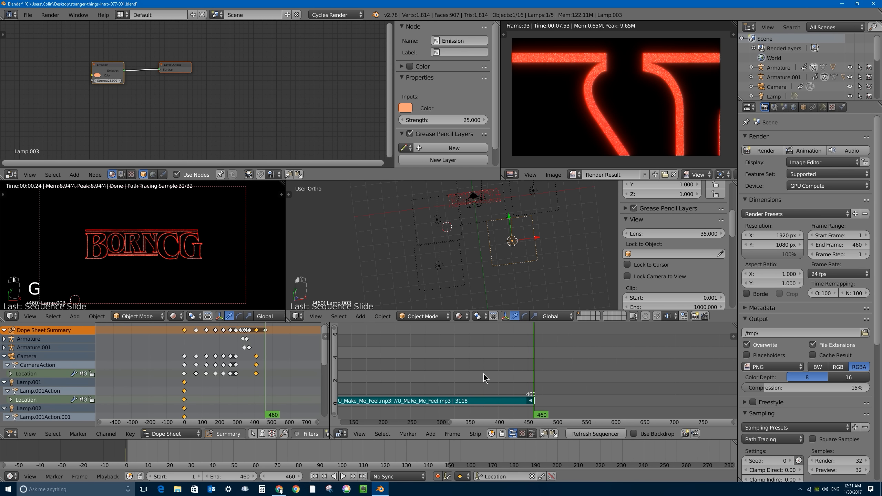
- Move the sequencer's playhead to frame 420, near the end of the sound strip
scroll(482, 377, down, 6)
drag(334, 328, 344, 390)
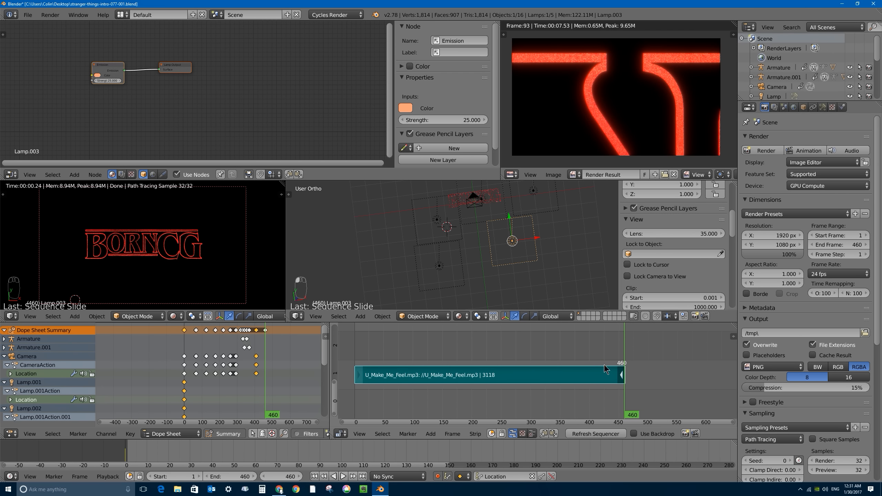
drag(618, 359, 601, 351)
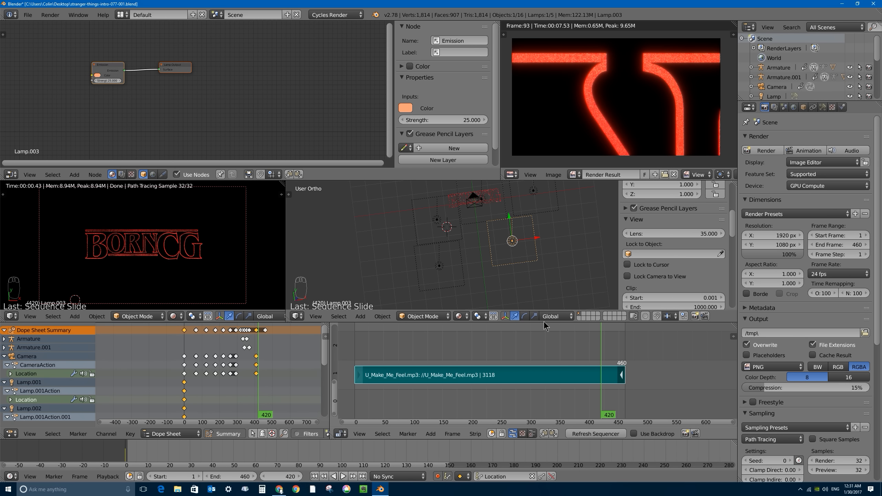
- Show the sound strip's properties in the sequencer and enable Draw Waveform for U_Make_Me_Feel.mp3
key(n)
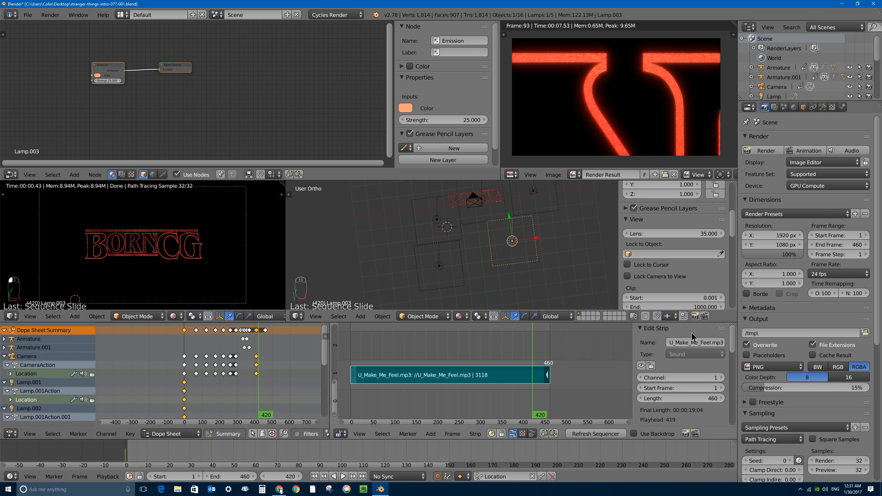
drag(635, 339, 620, 342)
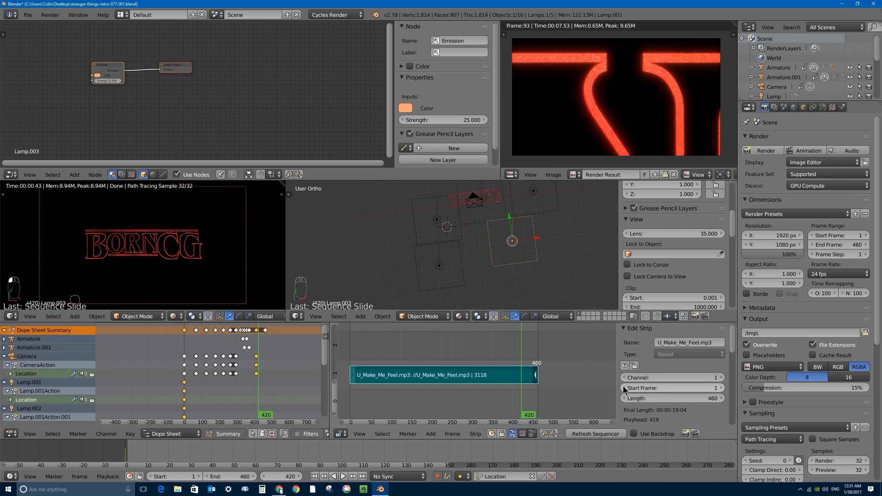
scroll(653, 392, down, 10)
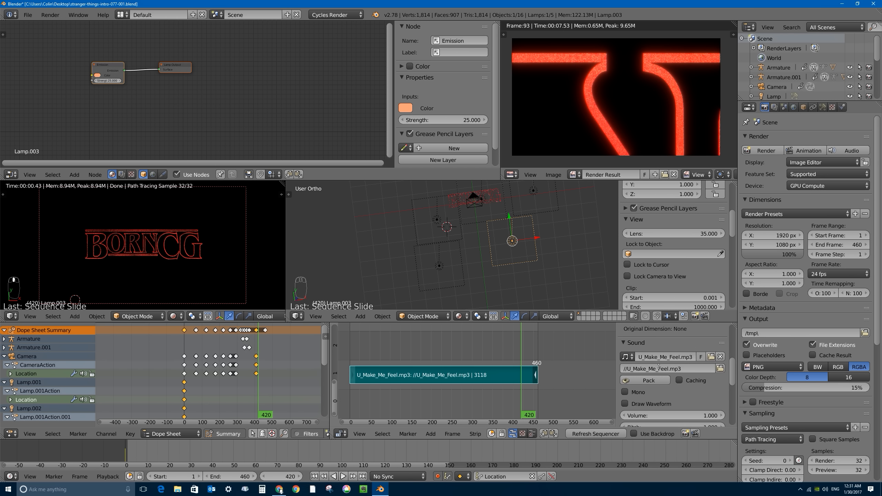
middle_drag(666, 410, 663, 361)
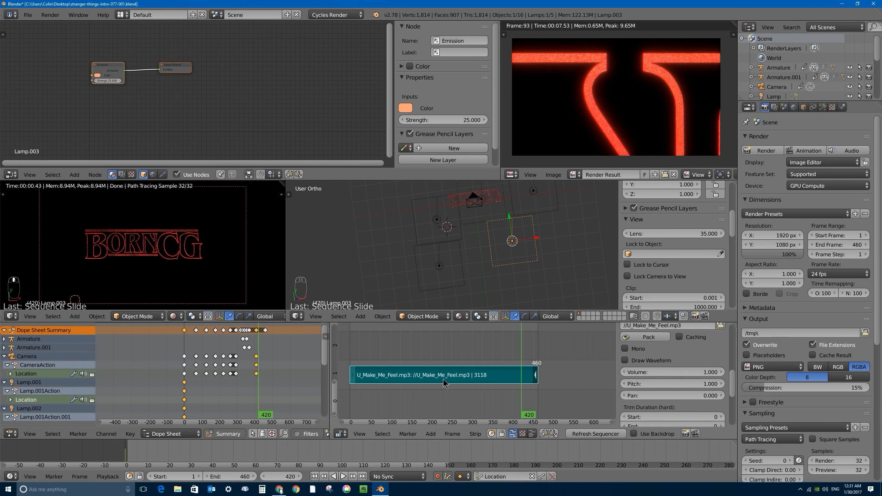
click(624, 361)
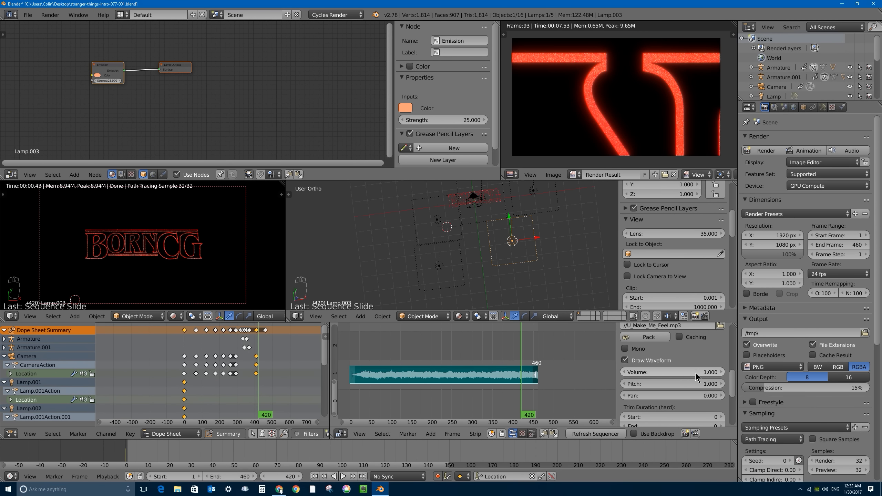
- Fade out the soundtrack by keyframing the strip's volume at 1.000 on frame 420 and 0.000 on frame 460
key(i)
key(alt+a)
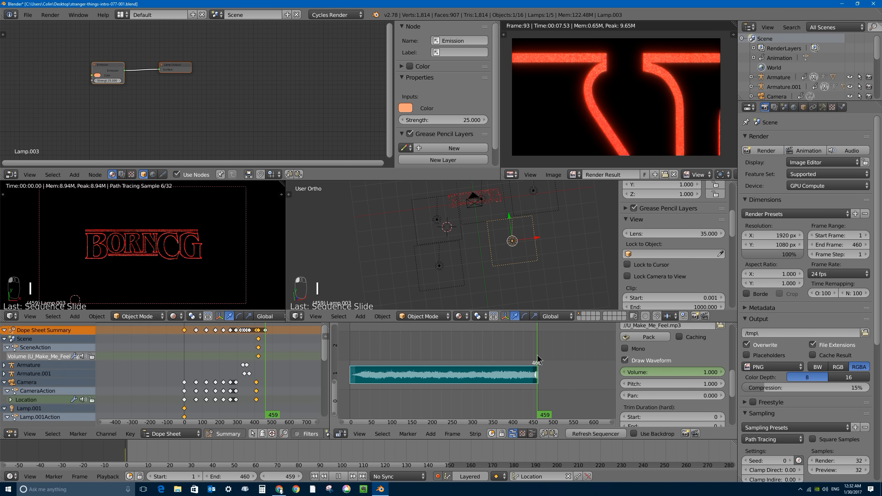
drag(537, 359, 539, 356)
key(alt+a)
drag(693, 374, 666, 374)
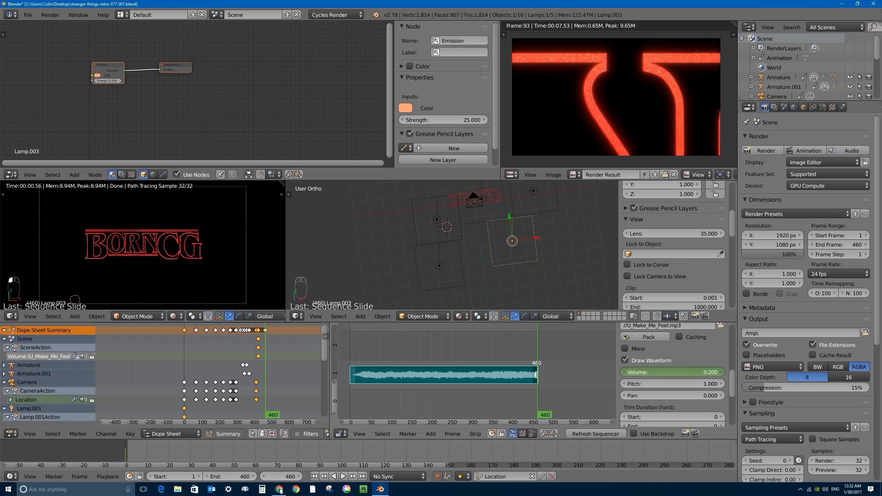
key(i)
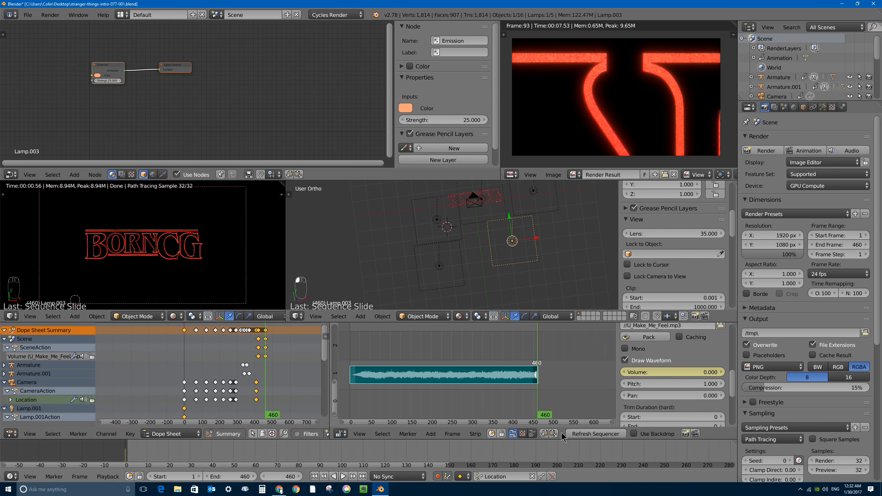
key(i)
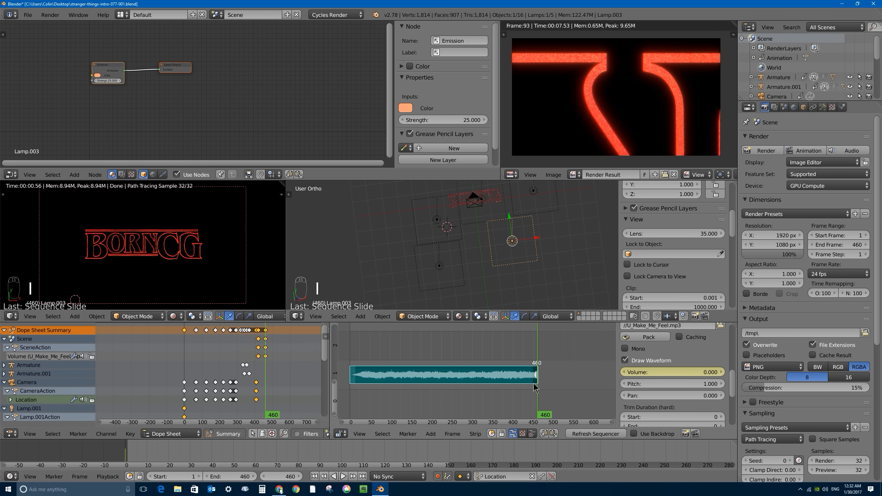
- Return to frame 0, switch the camera viewport's shading to Material and play the animation with its soundtrack
drag(534, 383, 350, 346)
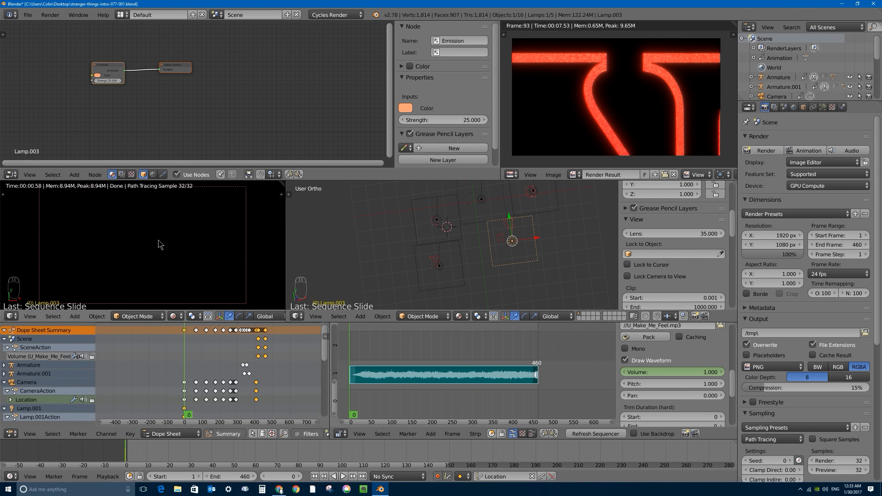
click(173, 317)
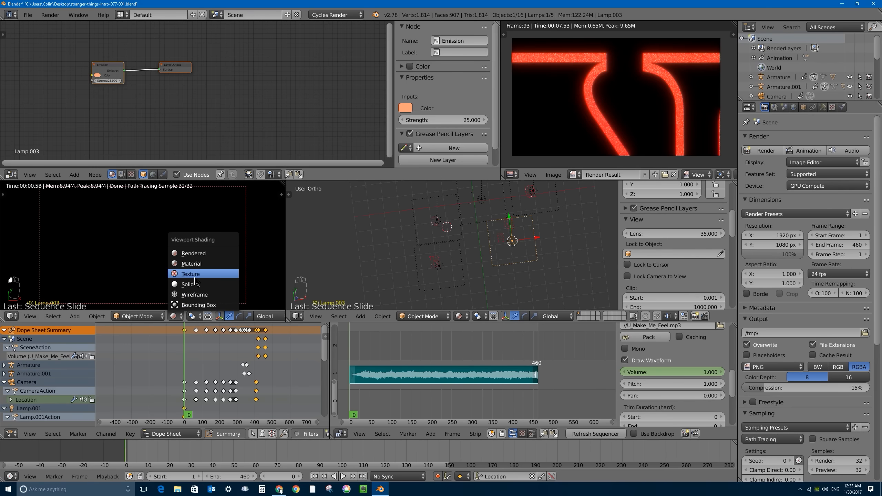
click(201, 264)
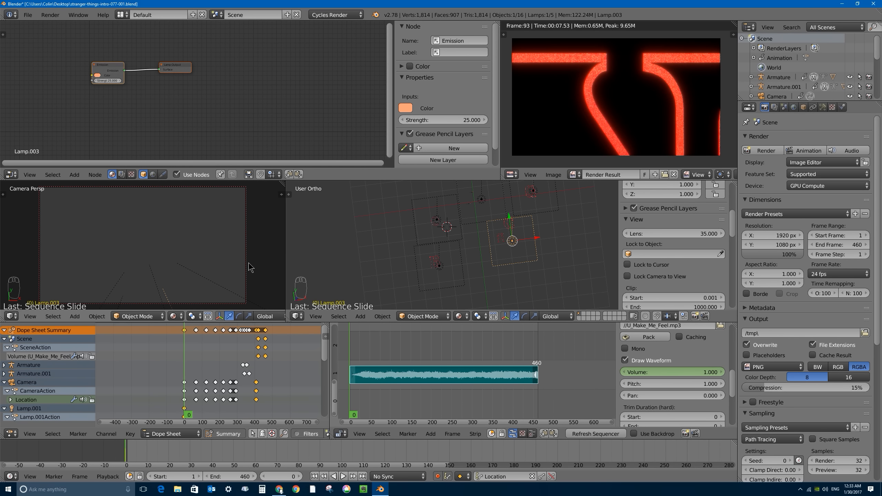
key(alt+a)
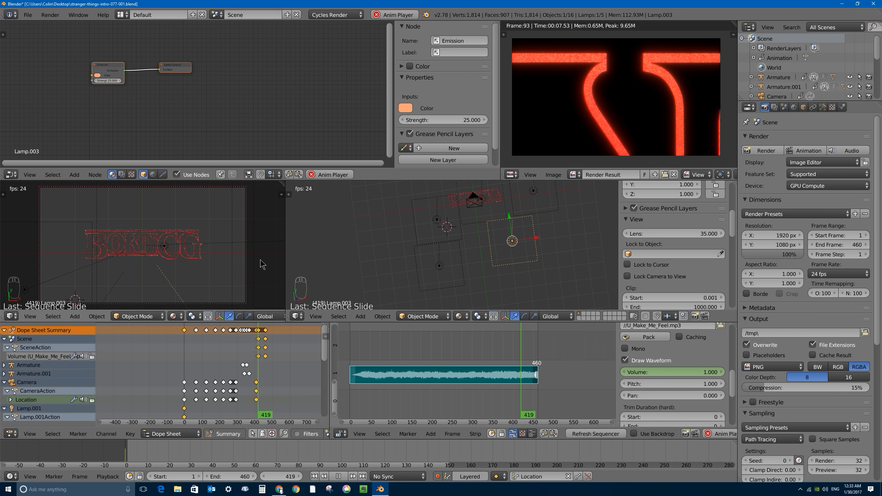
key(Escape)
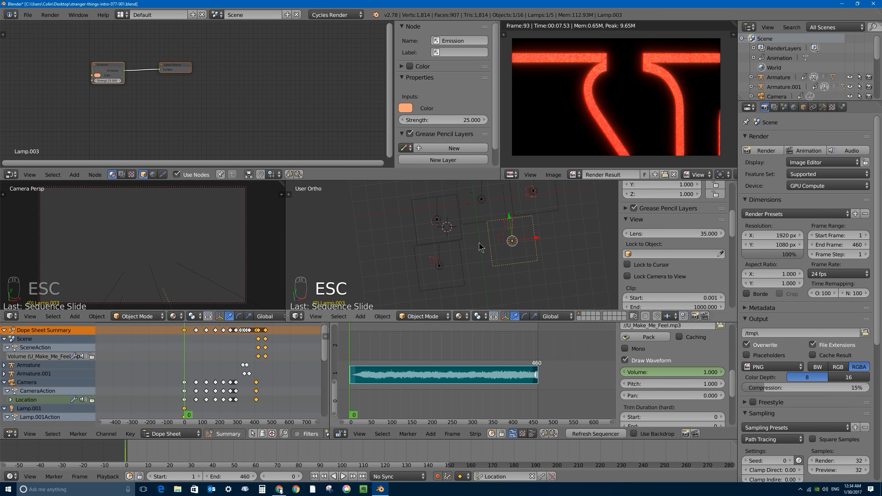
- Find the small red planes in the top view and select Plane.001
scroll(492, 231, up, 4)
shift+middle_drag(514, 202, 455, 285)
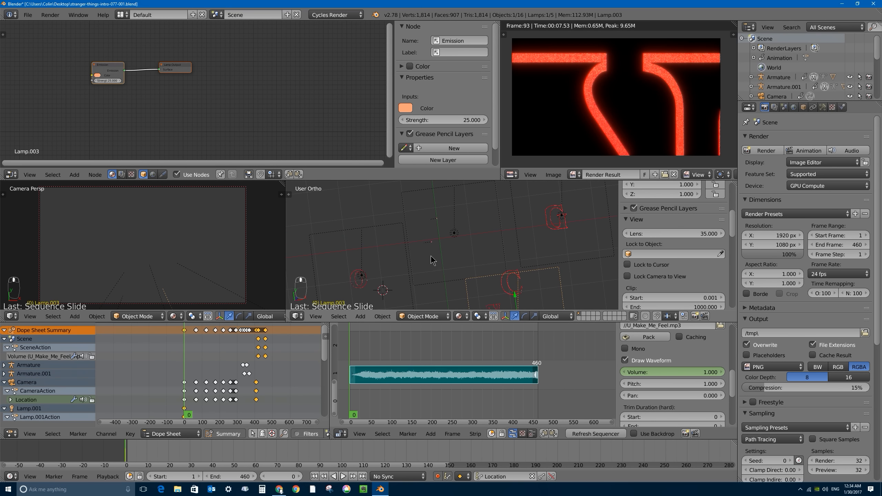
scroll(430, 255, up, 8)
shift+middle_drag(370, 233, 452, 264)
scroll(440, 256, up, 4)
scroll(462, 216, down, 8)
scroll(434, 224, down, 4)
middle_drag(448, 249, 502, 261)
key(KP_7)
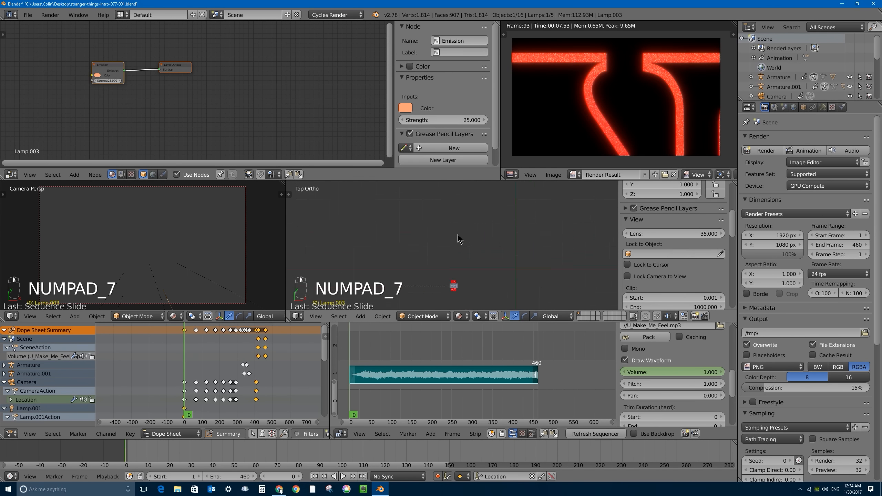
shift+middle_drag(457, 235, 445, 199)
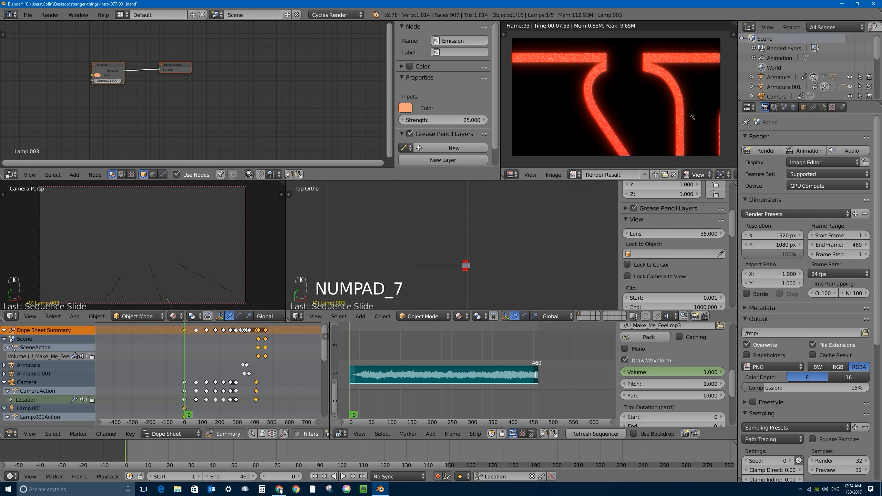
right_click(466, 265)
scroll(464, 261, up, 4)
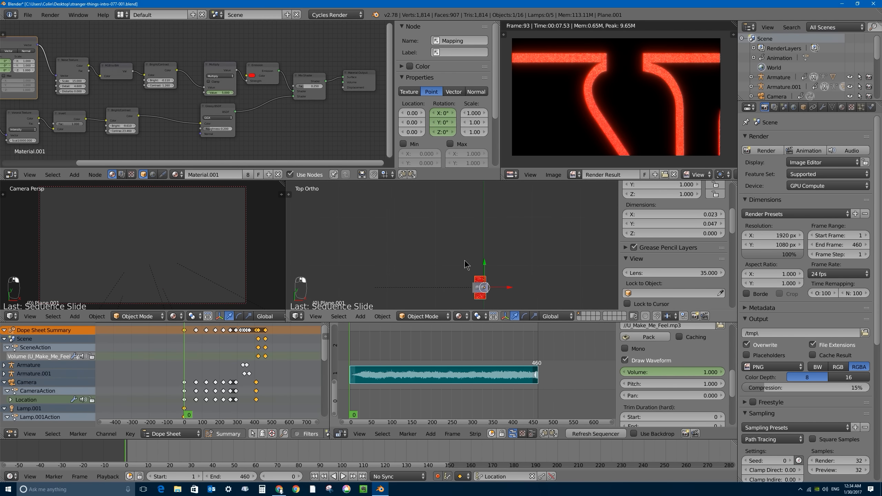
shift+middle_drag(465, 264, 417, 228)
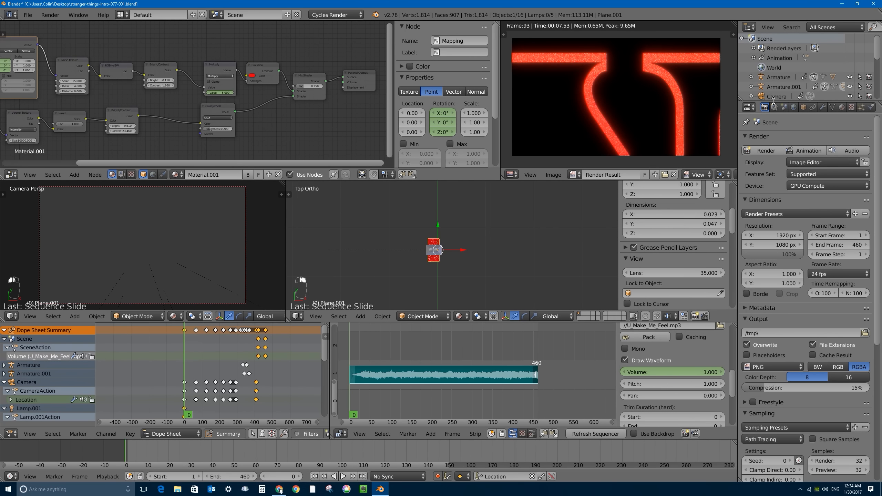
- Enlarge the outliner, expand Armature and select its child object Plane
drag(773, 101, 775, 196)
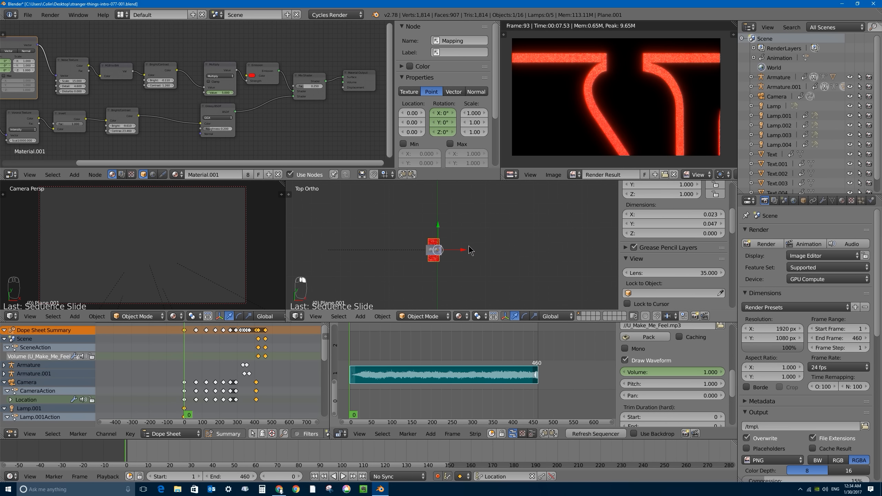
click(751, 77)
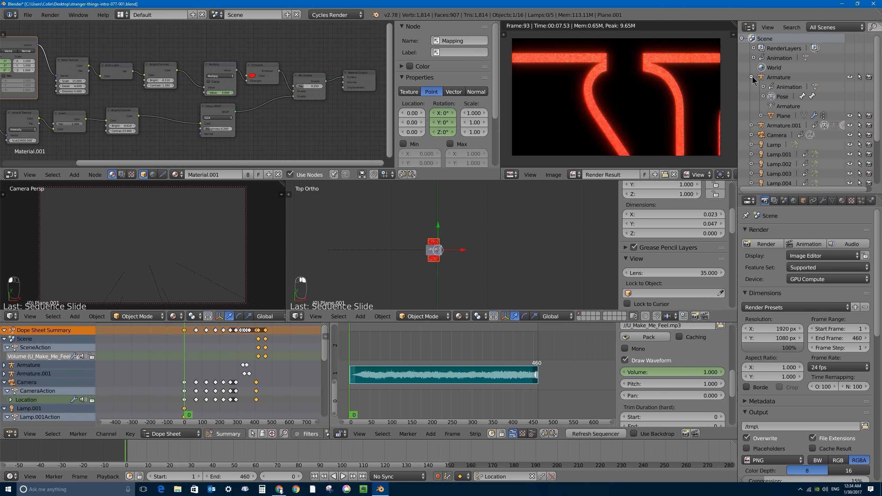
click(782, 117)
middle_drag(475, 265, 486, 277)
key(KP_7)
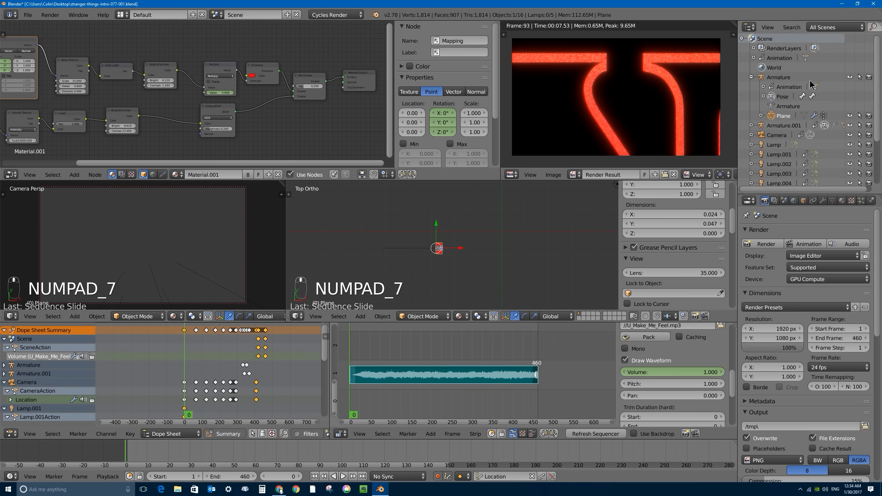
click(783, 114)
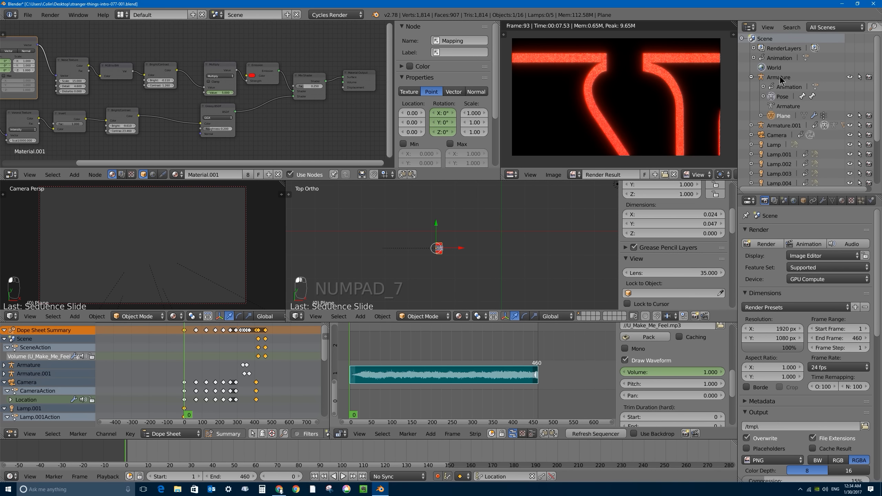
click(780, 78)
click(783, 117)
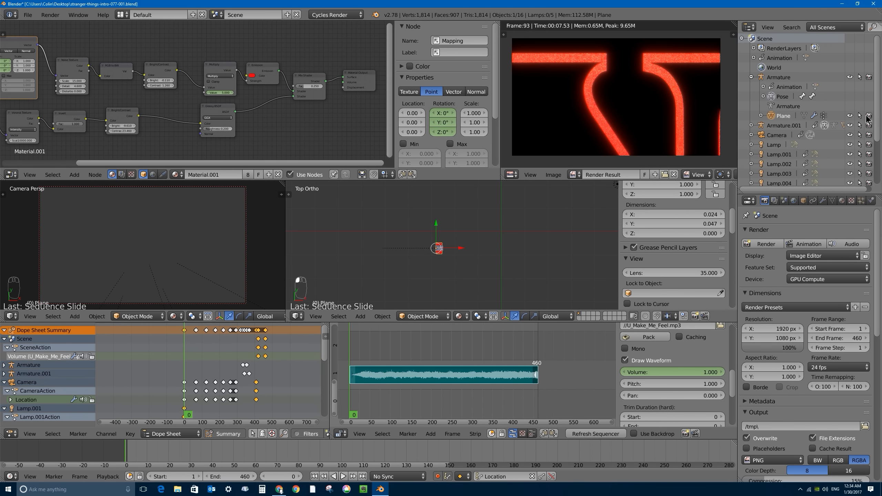
- Scrub the animation to frame 309 and on to frame 334, near the armatures' first keyframes
scroll(215, 337, down, 1)
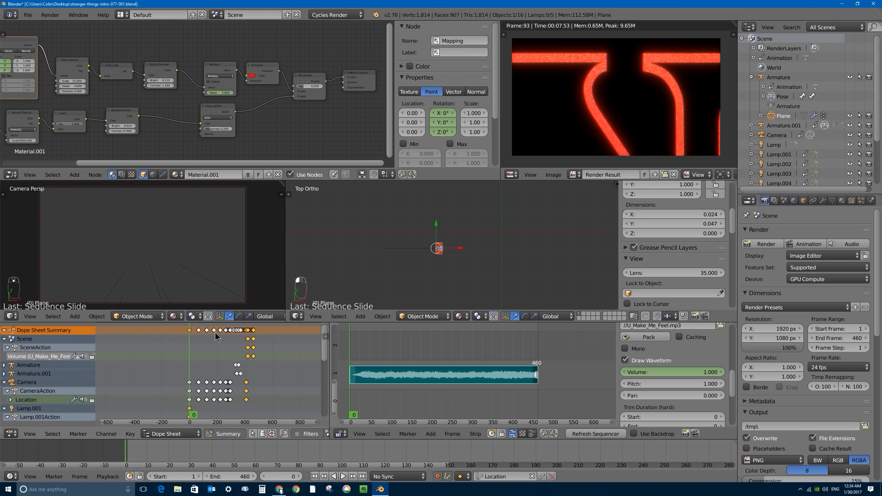
drag(193, 364, 232, 366)
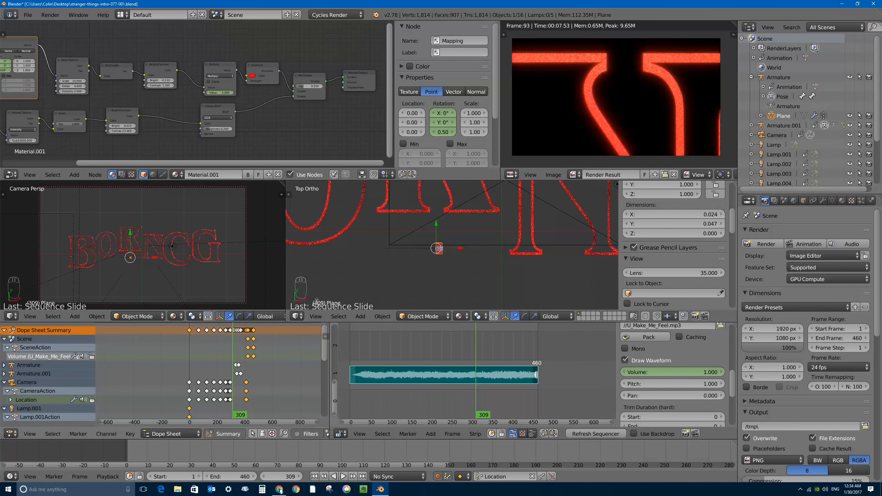
scroll(330, 285, up, 2)
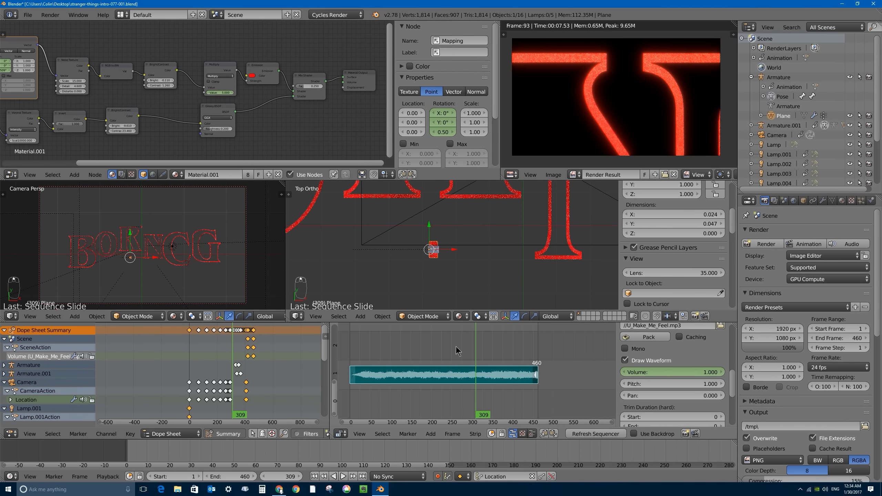
drag(476, 350, 485, 350)
key(Right)
key(Right)
key(Right)
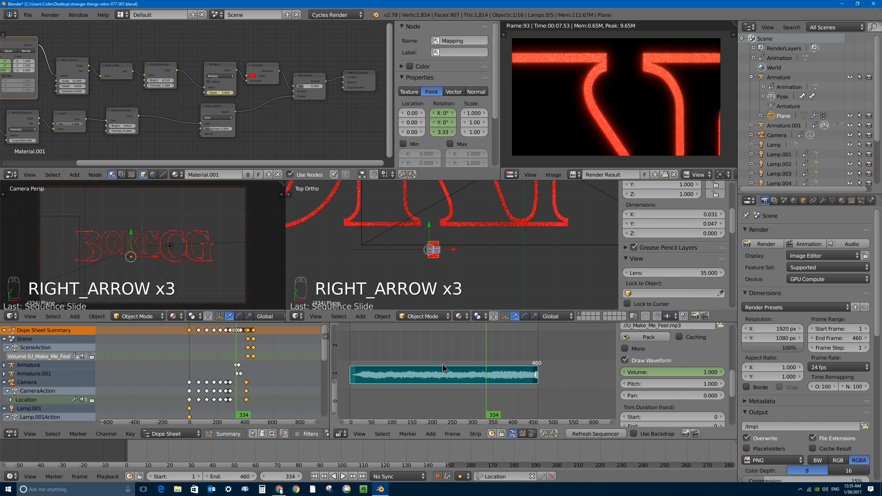
- Step back and forth frame by frame to compare the Plane's shape at frames 333 and 334, stopping on frame 333
key(Right)
key(Right)
key(Right)
key(Left)
key(Left)
key(Left)
key(Left)
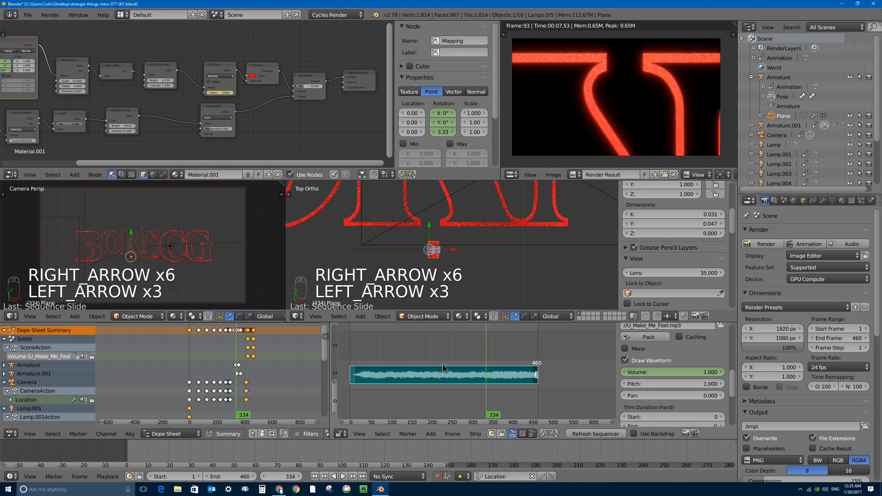
key(Left)
key(Right)
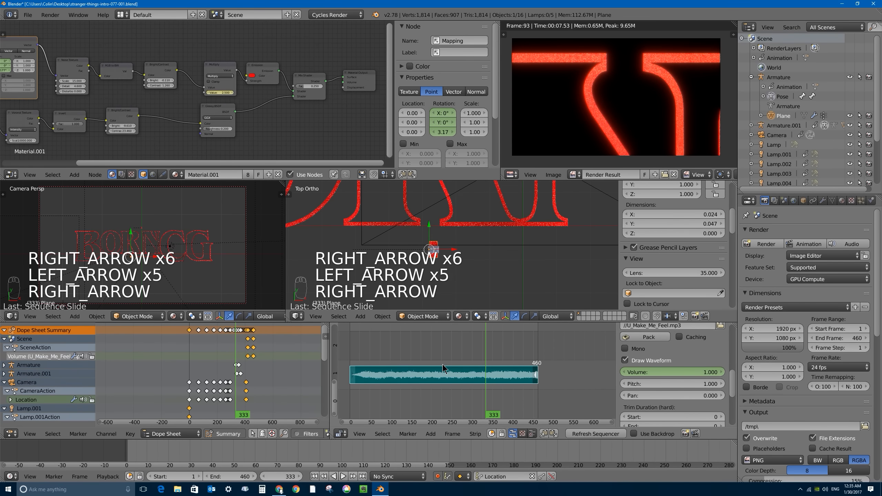
key(Right)
key(Left)
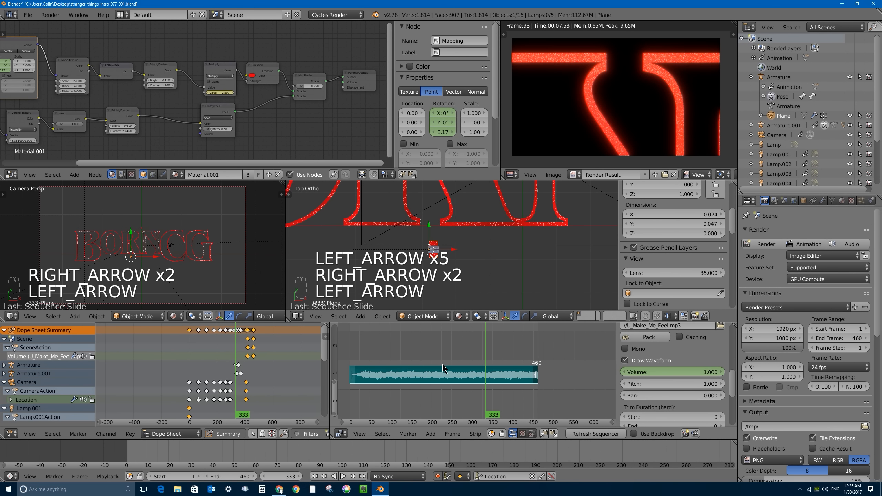
key(Right)
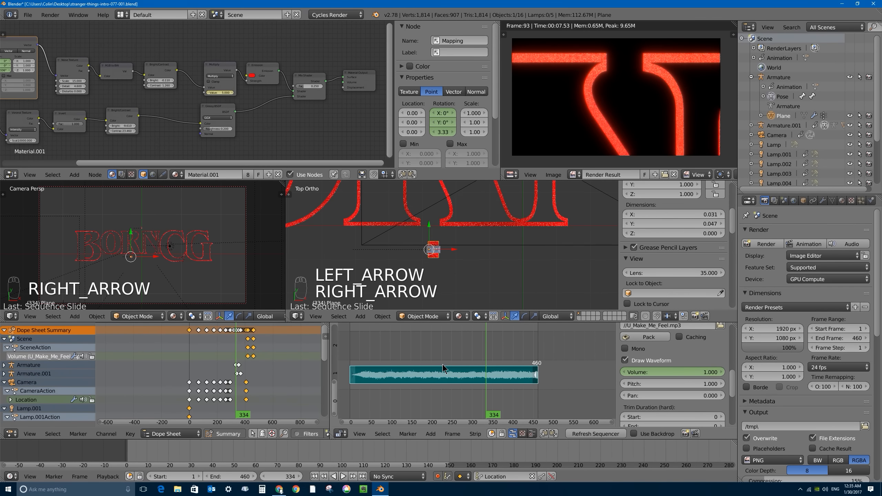
key(Left)
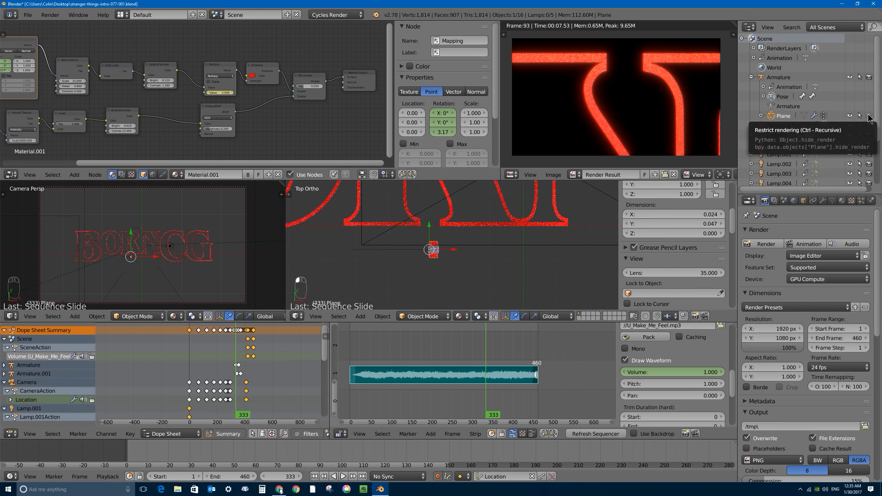
- Keyframe Plane as hidden from rendering on frame 333 and renderable on frame 334, and play the animation to check it
key(i)
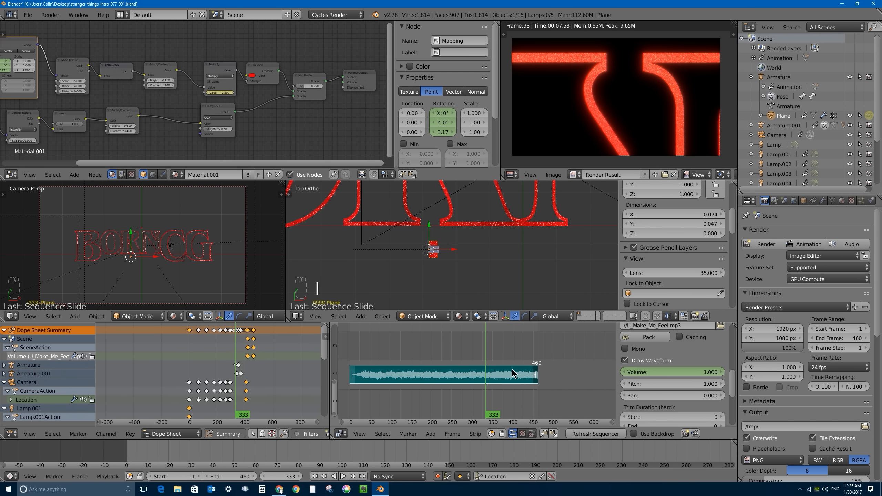
key(Right)
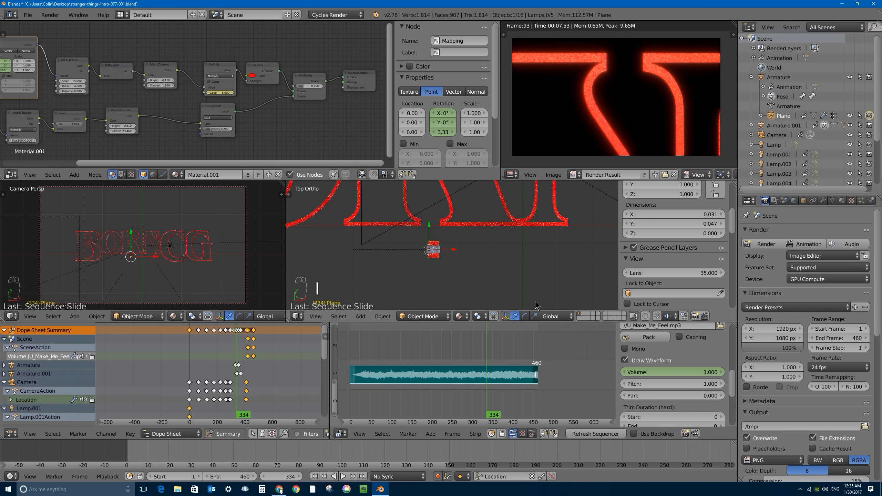
key(alt+shift+a)
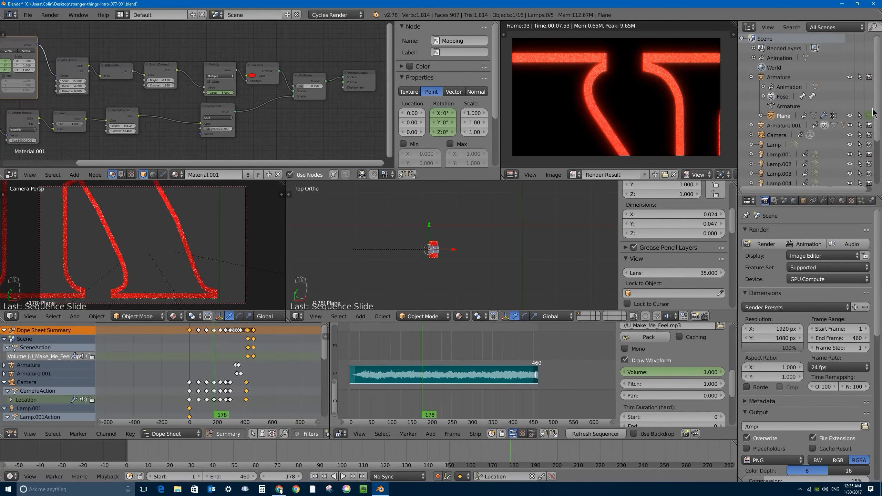
key(alt+a)
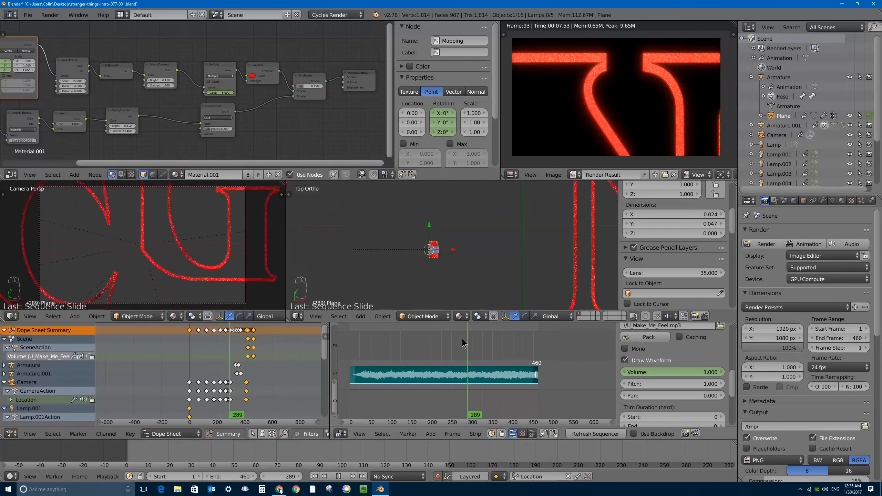
key(Escape)
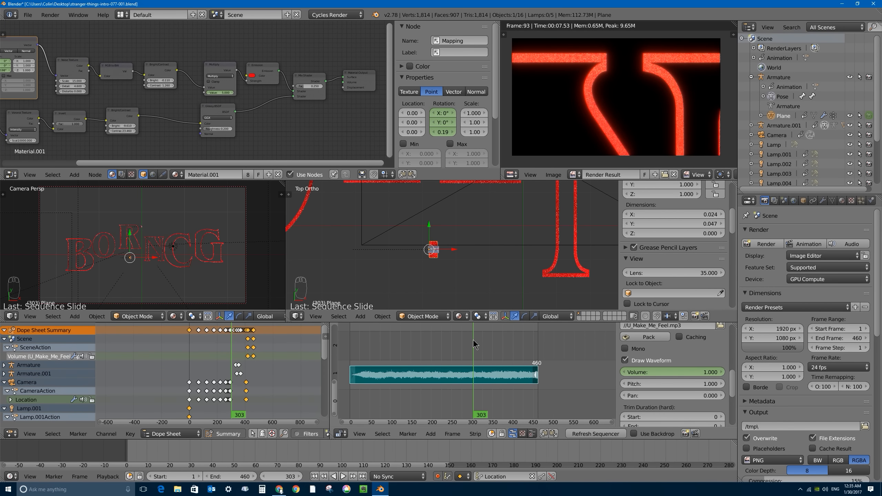
- Find the other plane near the lettering, select Plane.001, and show it in the outliner under Armature.001 with Armature collapsed
key(Left)
key(Left)
key(Left)
scroll(449, 256, down, 5)
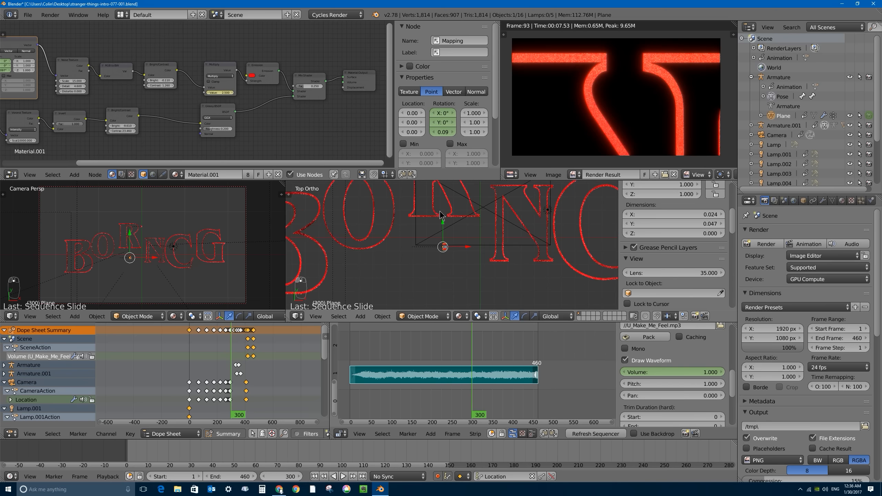
shift+middle_drag(460, 202, 442, 289)
scroll(427, 271, down, 1)
key(z)
key(z)
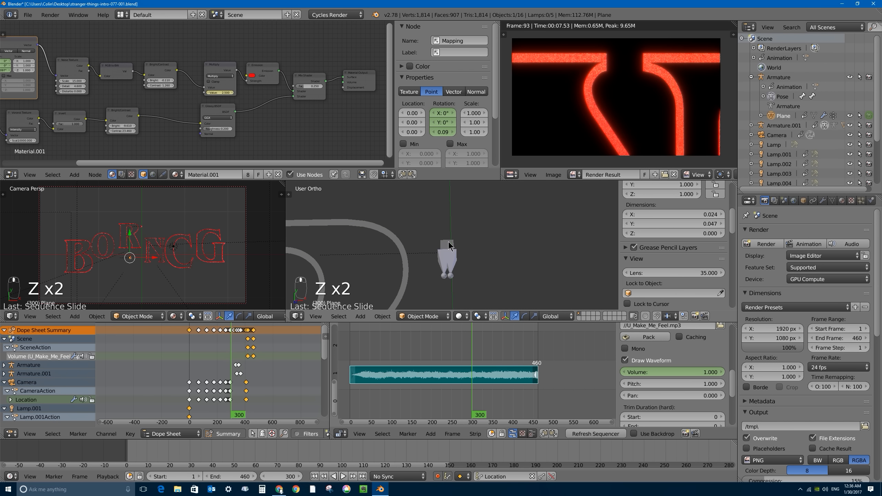
right_click(449, 245)
click(751, 77)
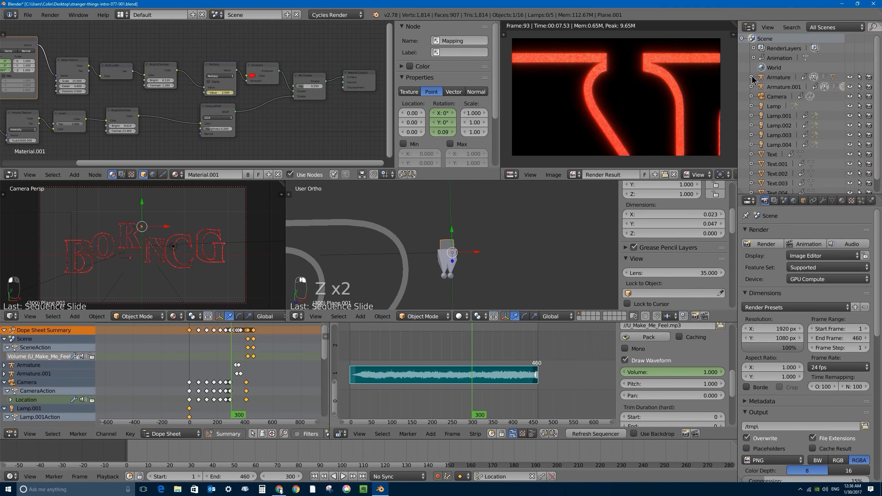
click(752, 87)
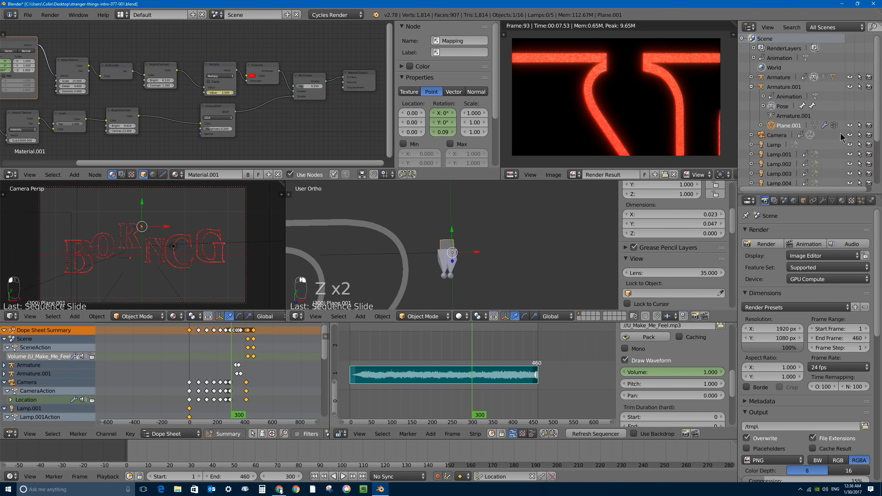
- Scrub past frame 330 and compare Plane.001's shape frame by frame between frames 337 and 342, stopping on frame 340
drag(479, 344, 488, 343)
key(Right)
key(Right)
key(Right)
key(Right)
key(Right)
key(Right)
key(Right)
key(Right)
key(Right)
key(Right)
key(Right)
key(Right)
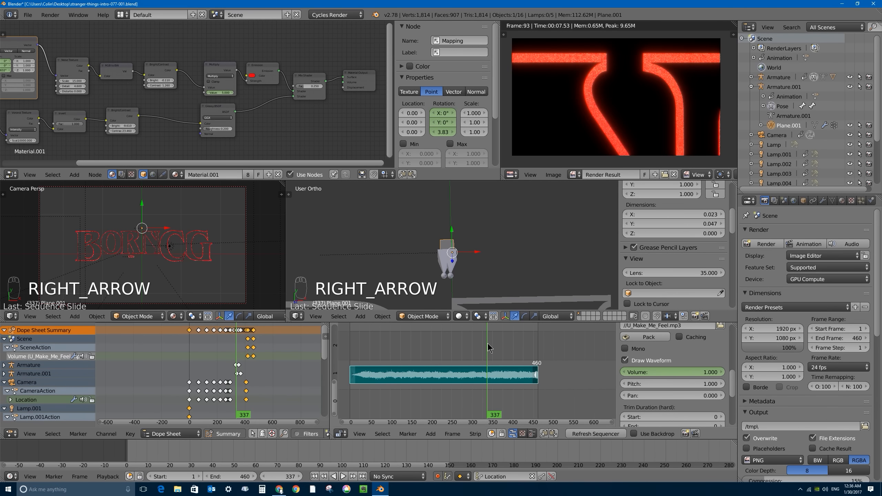
key(Left)
key(Left)
key(Left)
key(Left)
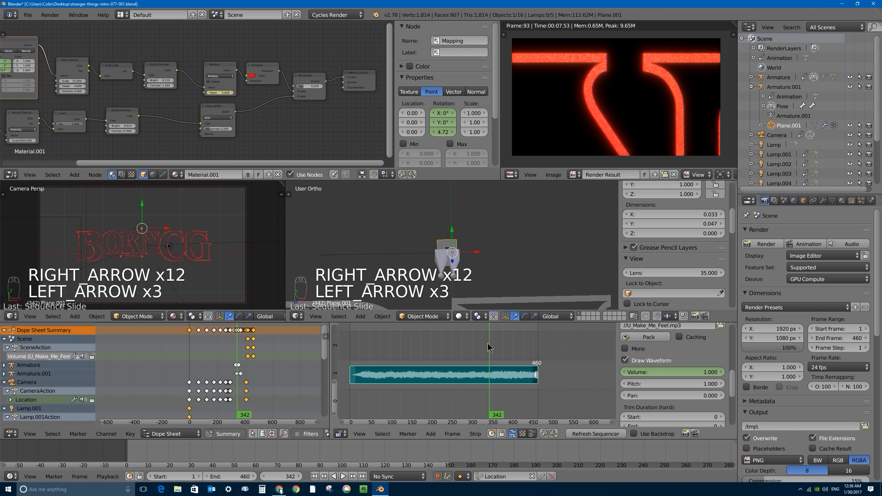
key(Right)
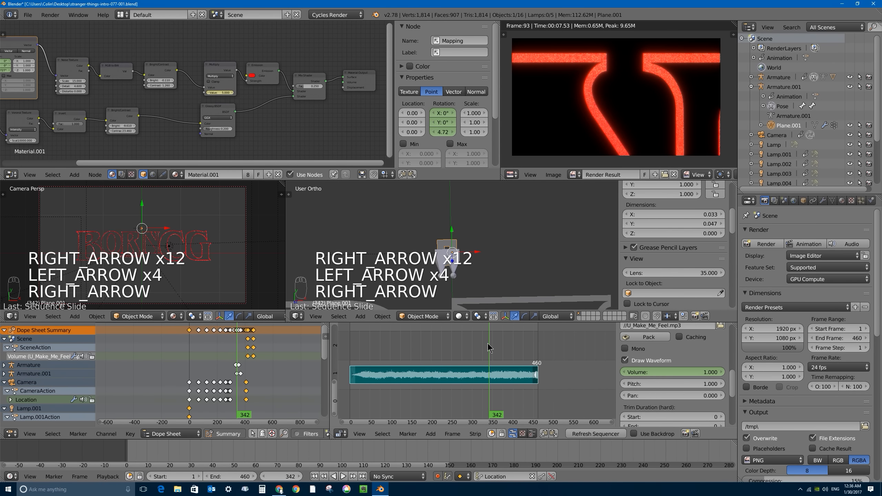
key(Left)
key(Left)
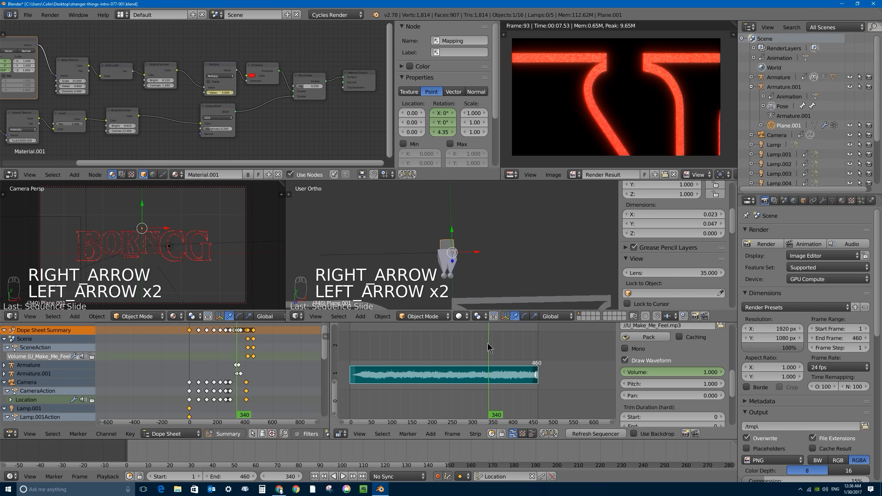
key(Right)
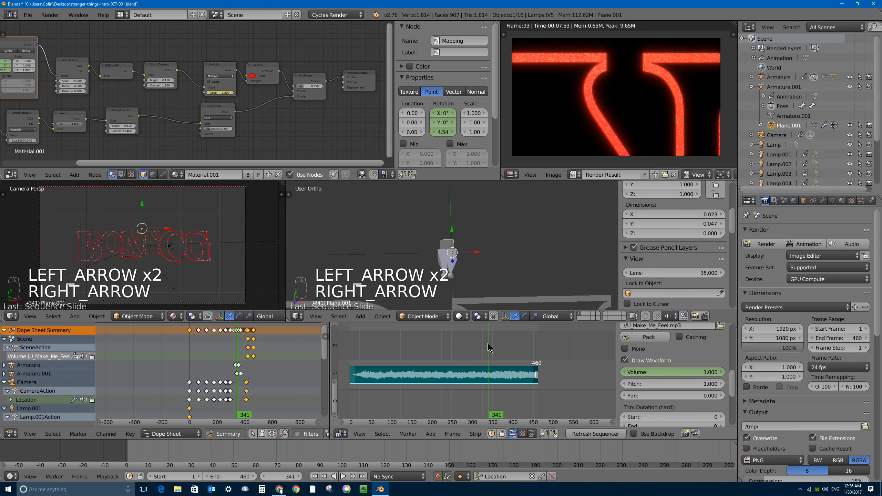
key(Left)
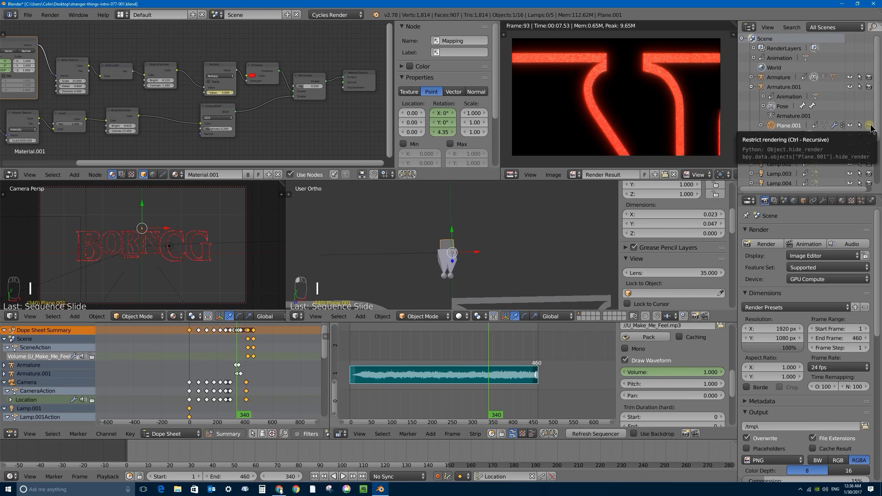
- Keyframe Plane.001 as hidden from rendering on frame 340 and renderable on frame 341
key(i)
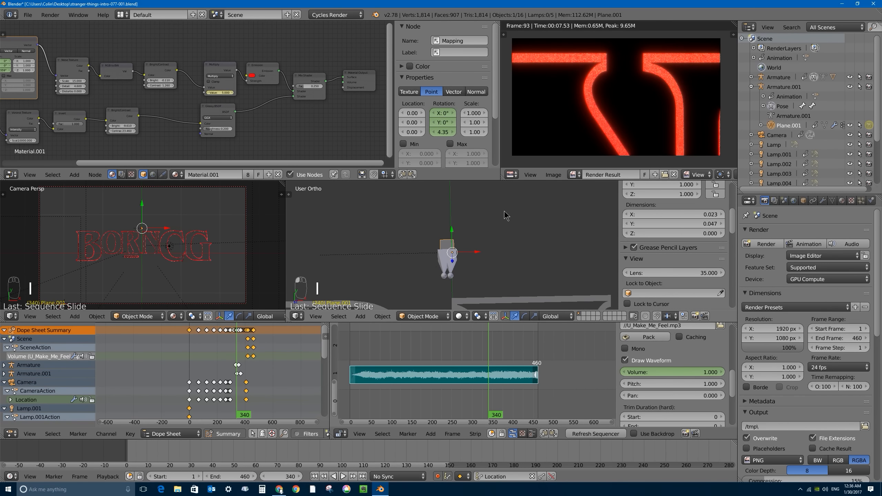
key(Right)
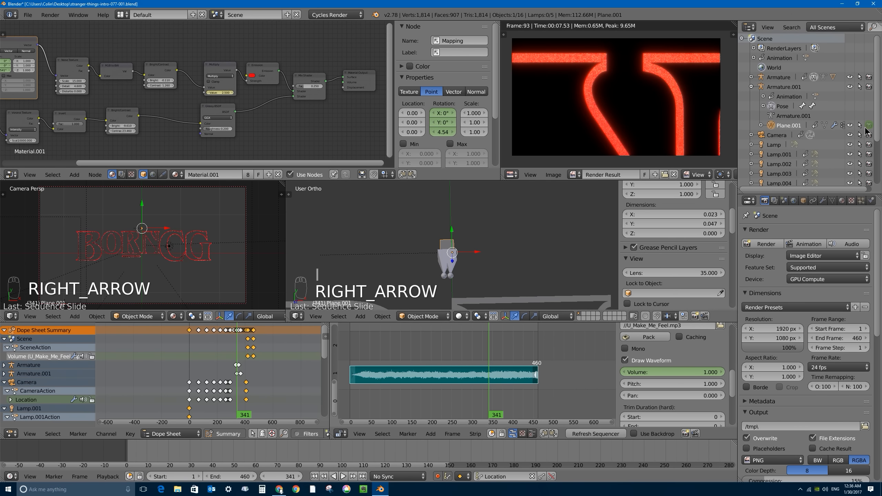
key(i)
key(i)
key(i)
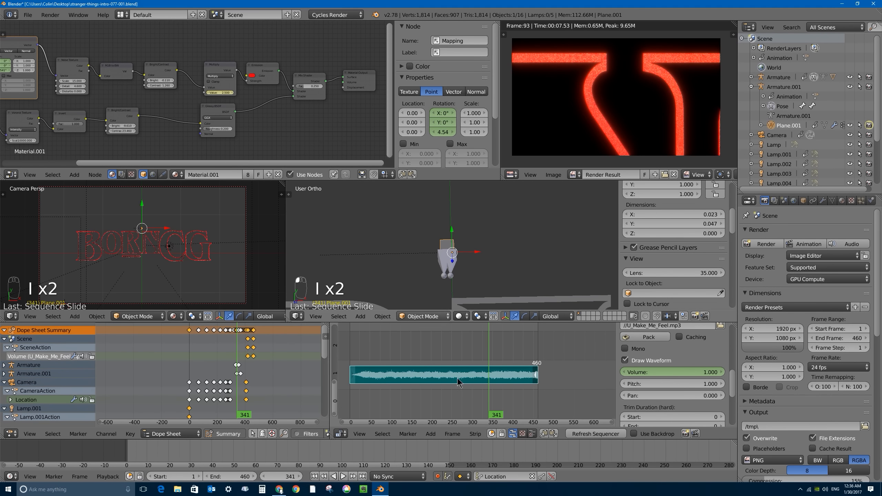
- Move the animation to frame 321 and render a still to check the visibility of both planes
key(alt+a)
key(Escape)
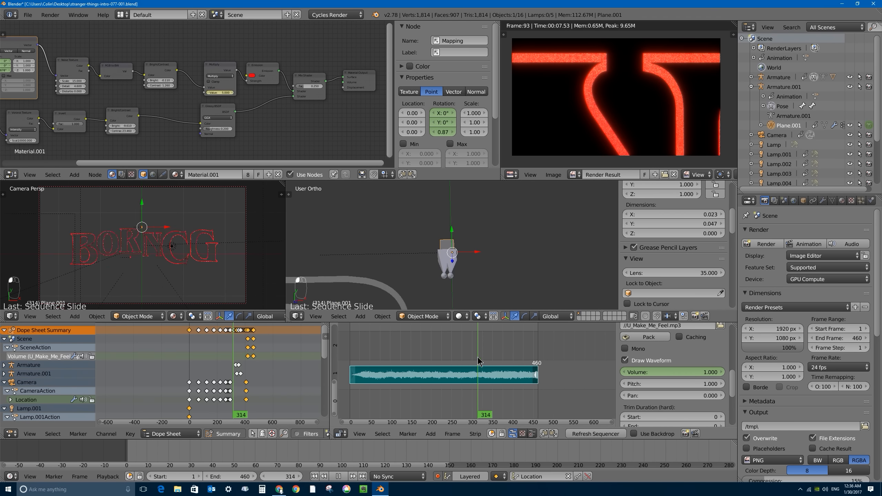
mouse_move(492, 346)
mouse_down()
mouse_move(473, 347)
mouse_move(512, 343)
mouse_move(480, 349)
mouse_up()
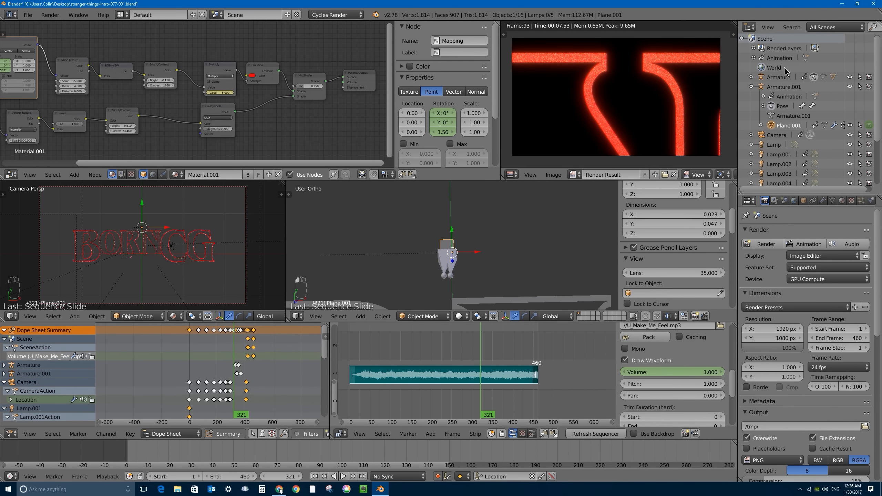
click(764, 246)
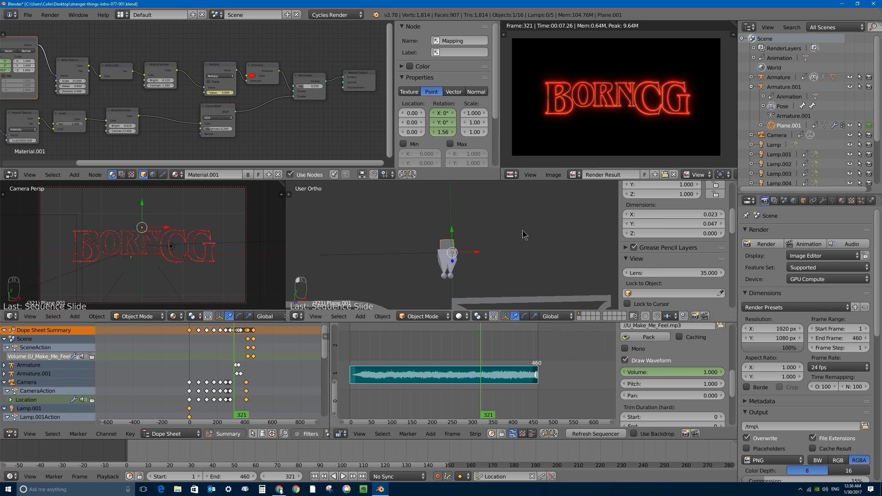
- Play on to frame 352, where the planes are stretched out, and render a still of it
key(alt+a)
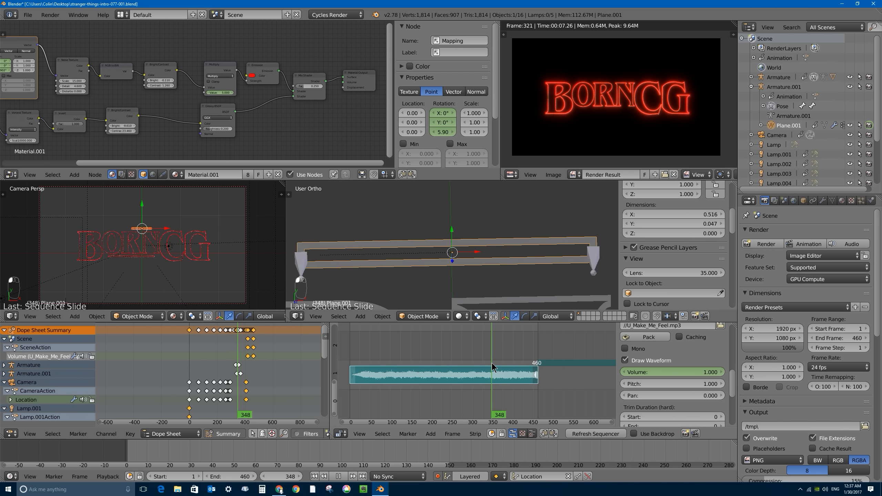
drag(514, 361, 493, 336)
scroll(467, 283, down, 14)
key(alt+a)
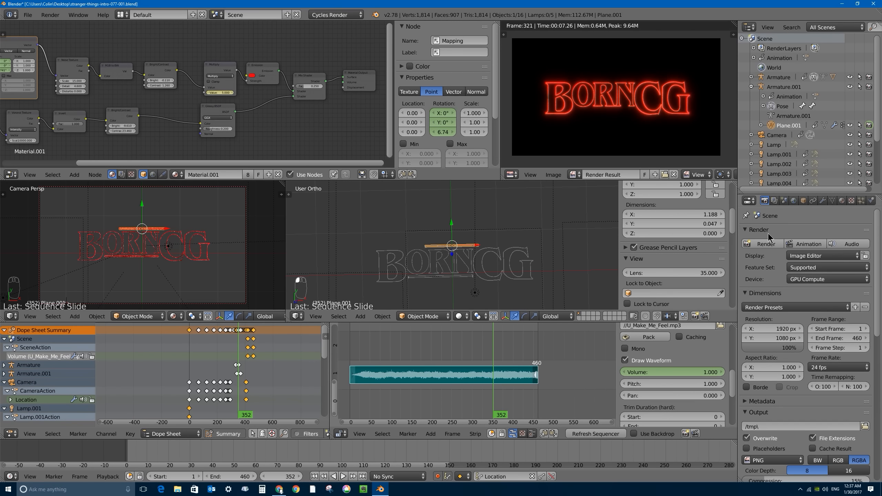
click(763, 244)
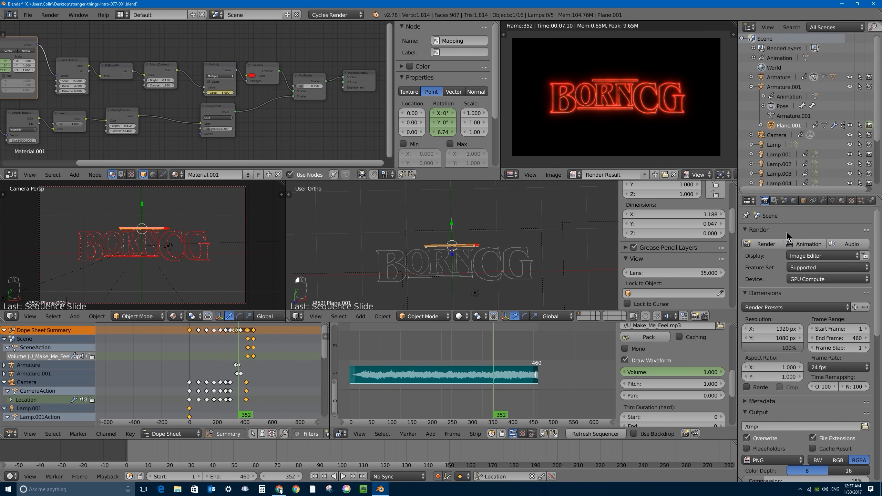
- Enlarge the properties editor and try a render resolution of 50%, returning it to 100%
drag(778, 192, 777, 105)
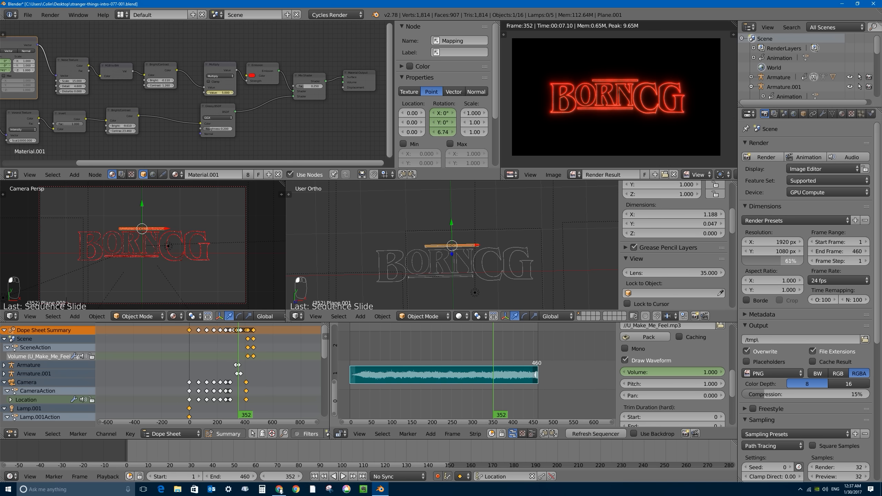
drag(794, 266, 775, 267)
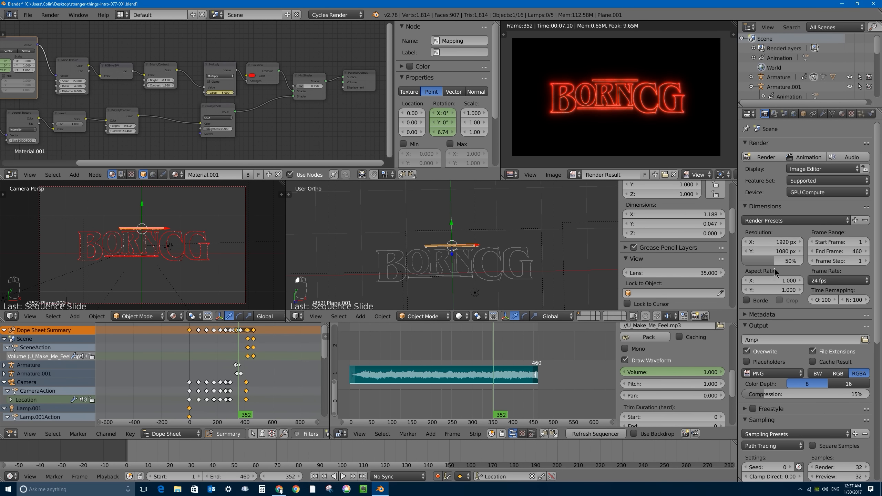
drag(776, 264, 809, 264)
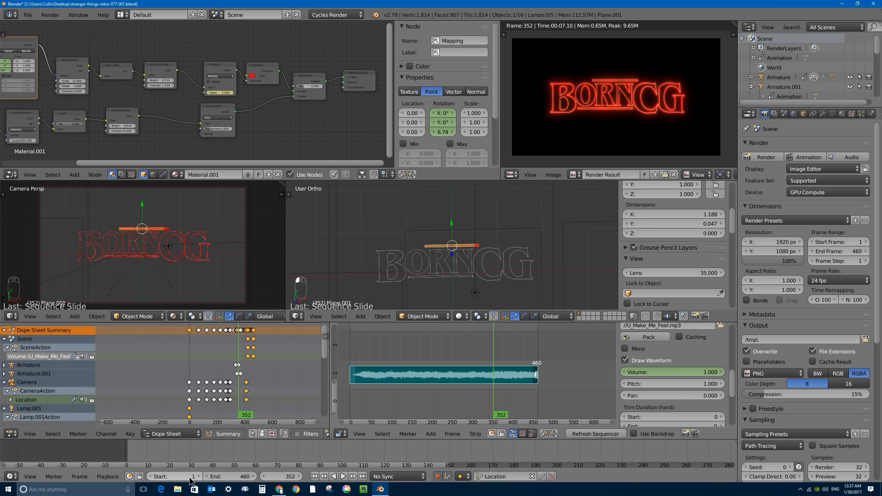
- Set the render output file format to the H.264 movie format
scroll(750, 207, down, 10)
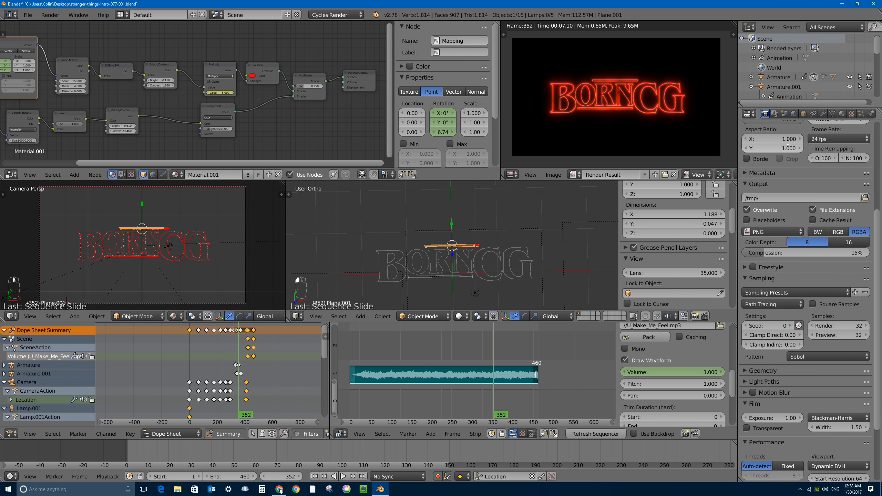
click(765, 229)
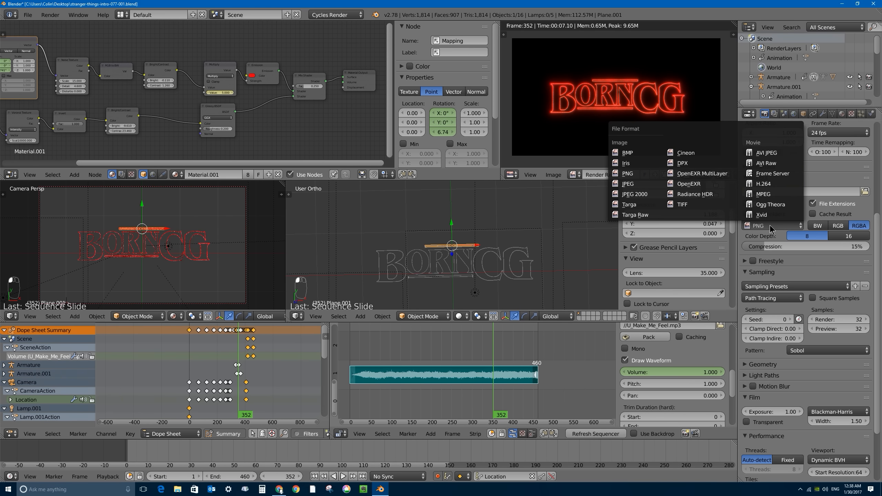
click(766, 229)
click(768, 230)
click(769, 229)
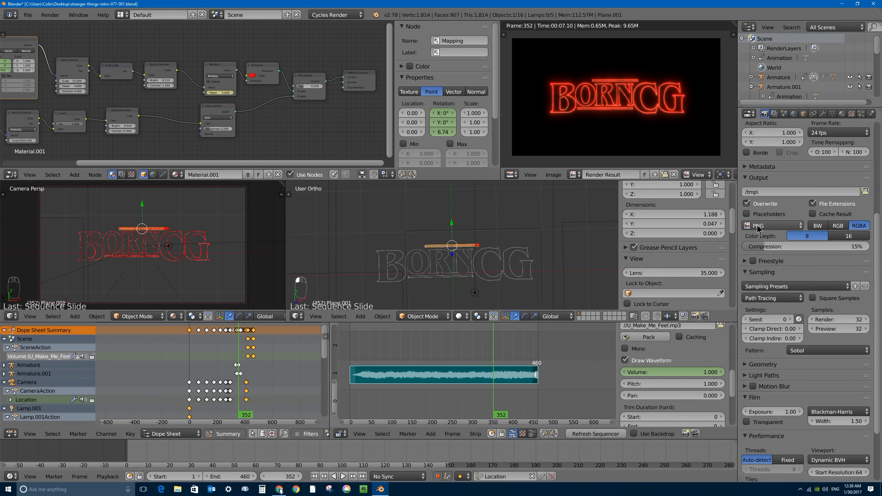
click(758, 228)
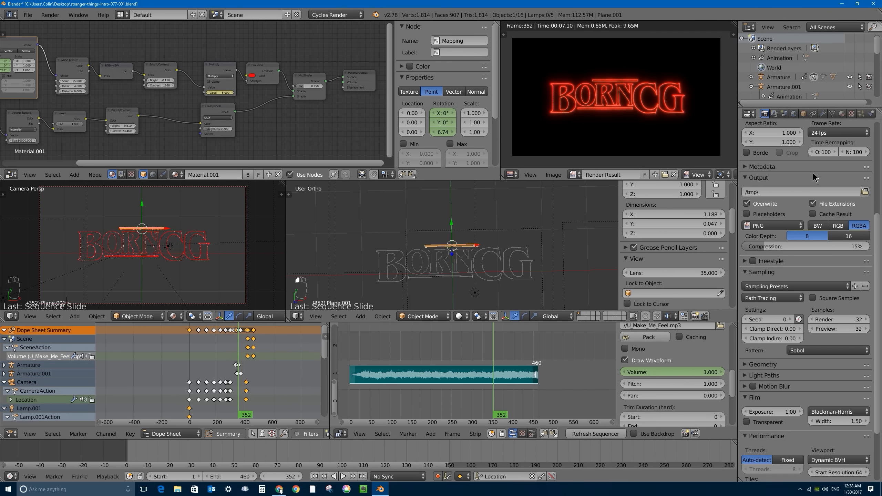
click(773, 230)
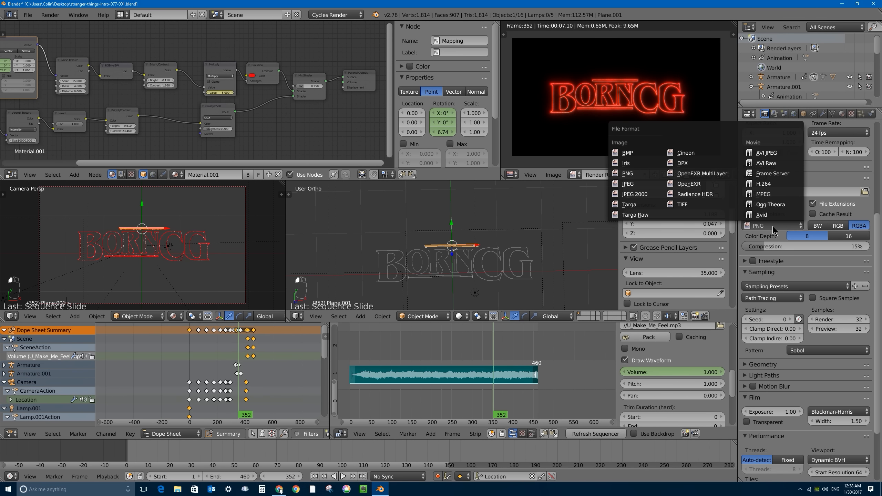
click(770, 185)
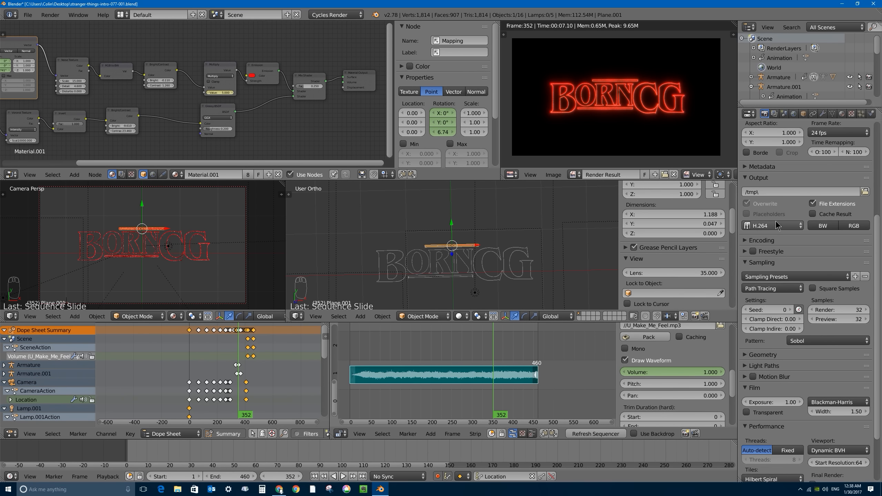
- Expand the Encoding settings and set the container format to MPEG-4
click(747, 241)
click(783, 266)
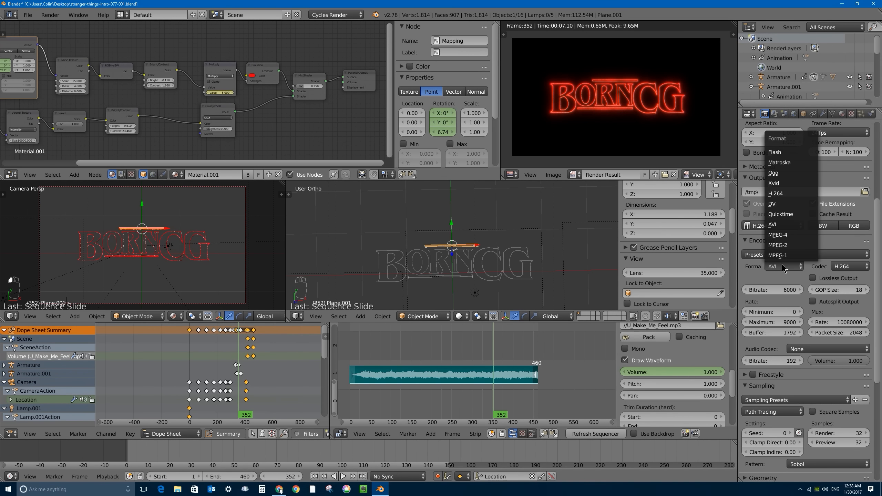
click(778, 235)
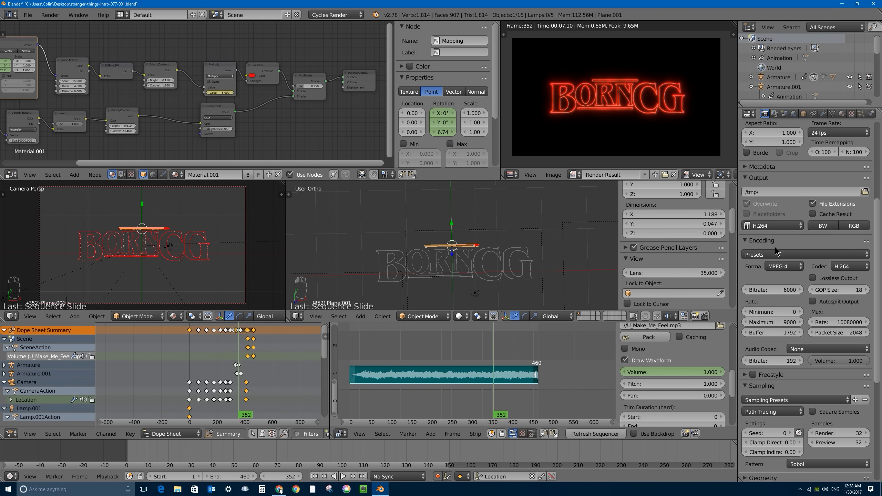
- Try PNG as the render output file format, return it to H.264, and view the container format options
click(764, 226)
click(766, 225)
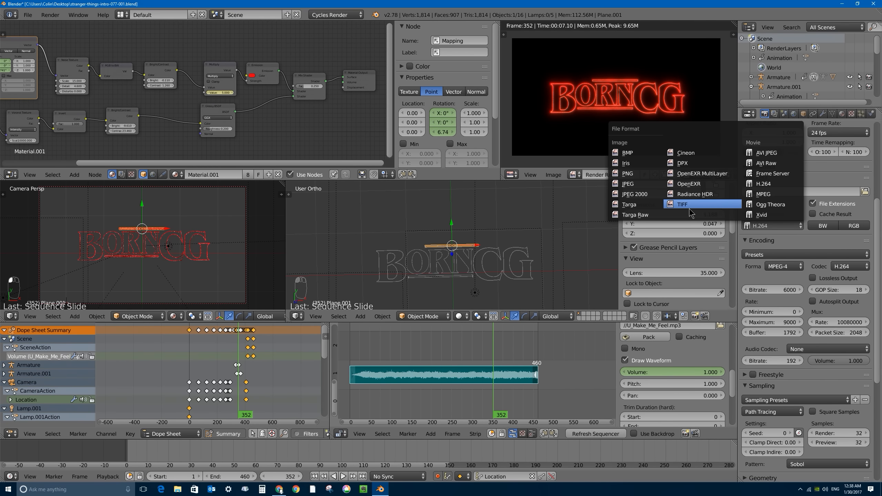
click(627, 173)
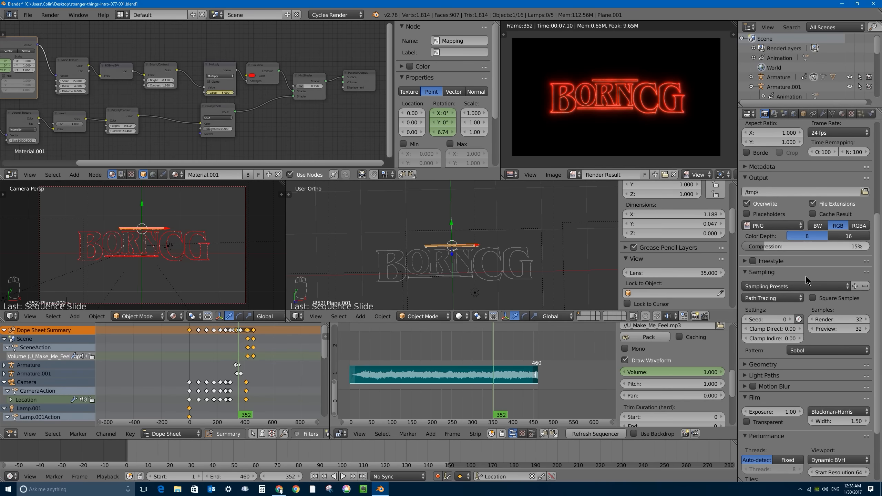
click(764, 226)
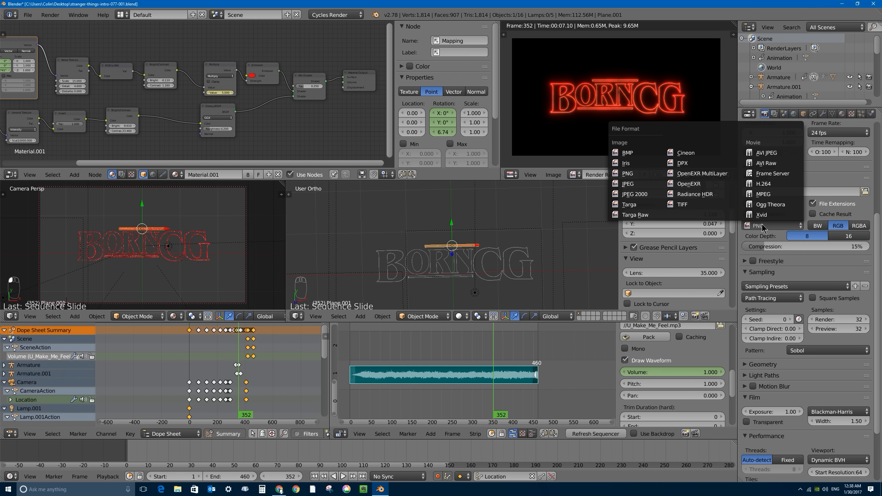
click(763, 183)
click(788, 267)
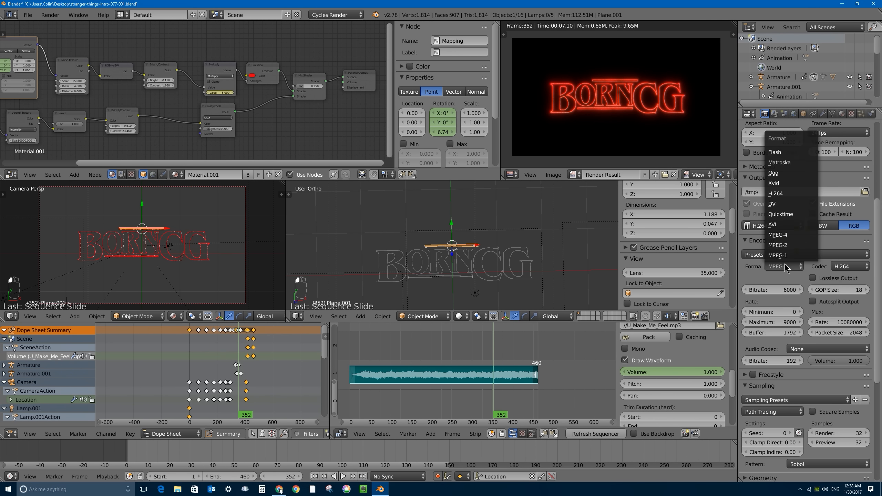
- Set the audio codec in the Encoding settings to AAC
scroll(769, 324, down, 2)
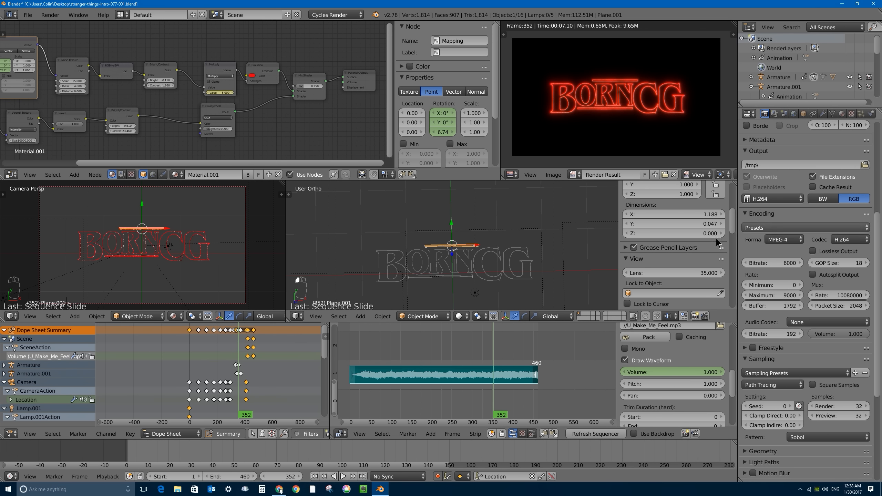
scroll(762, 322, down, 3)
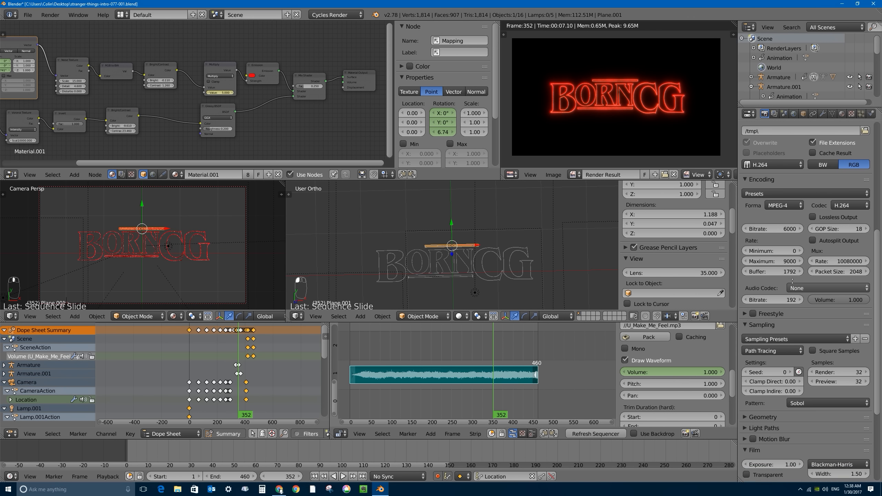
click(814, 287)
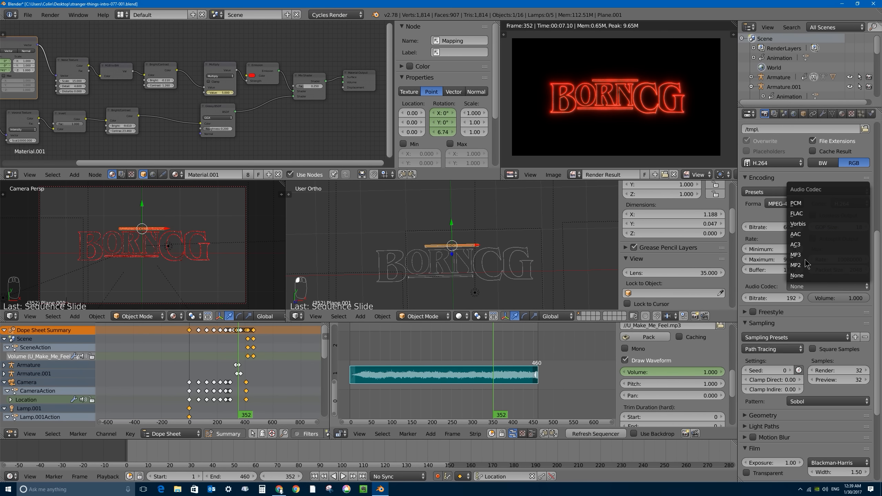
click(806, 235)
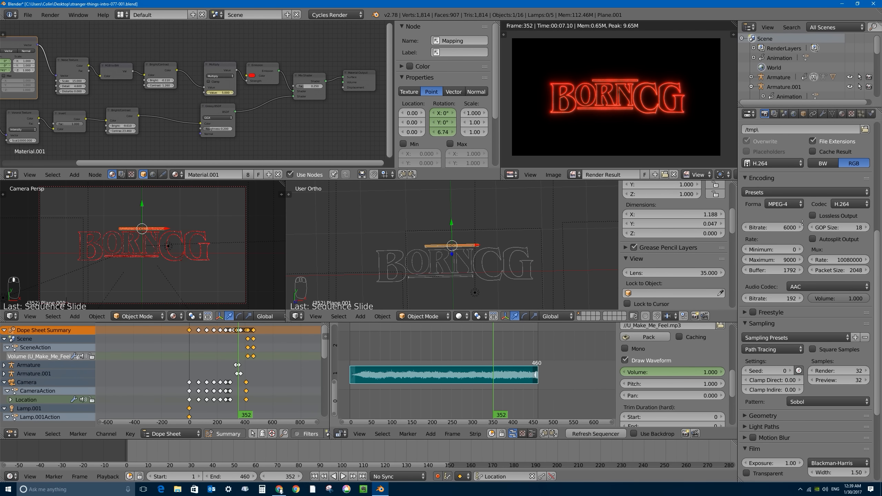
- Set the video encoding bitrate to 12000 and save the project over the existing file
scroll(790, 240, up, 5)
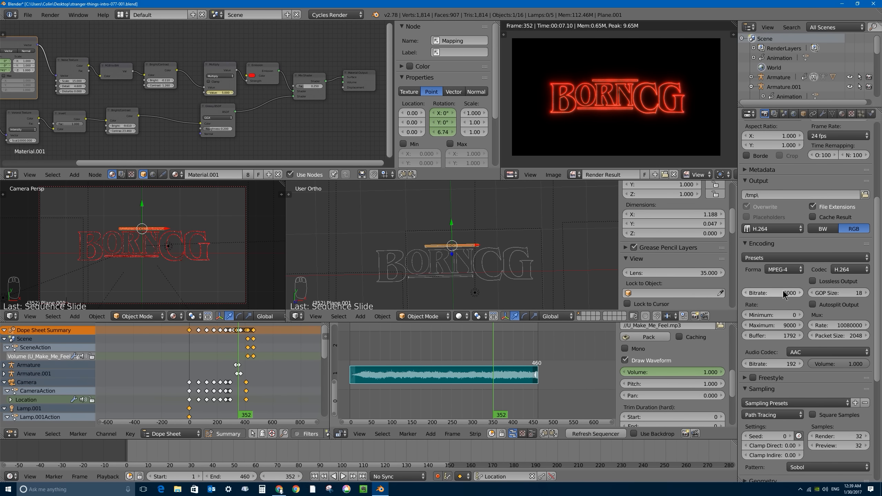
click(776, 293)
text(12000)
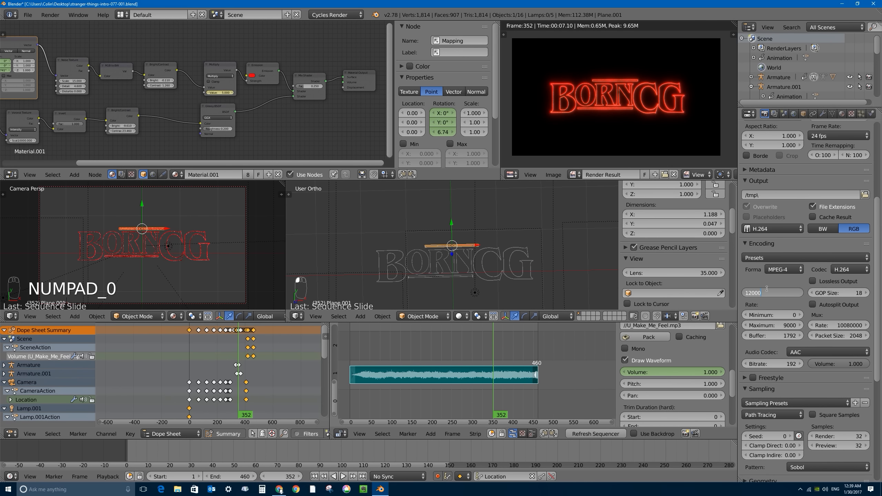
key(Return)
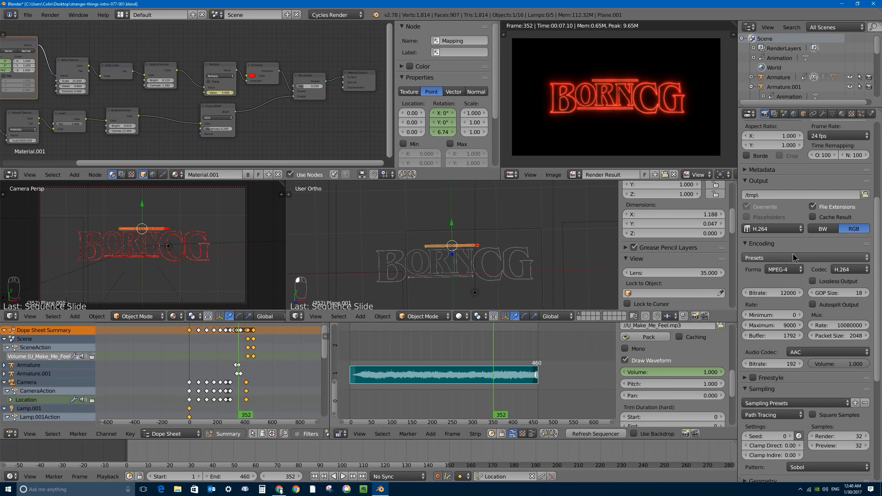
key(ctrl+s)
click(766, 178)
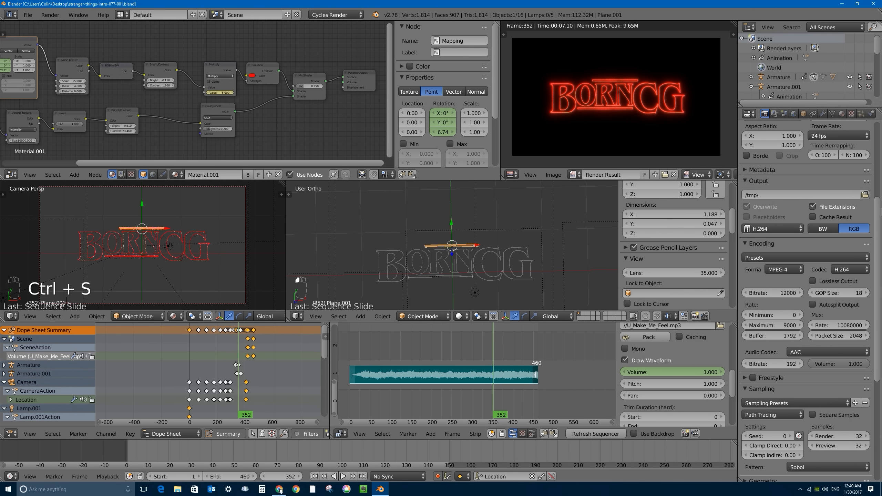
- Set the render output path to the Desktop with the file name borncg-stranger-things, and save the project over the existing file
scroll(878, 142, up, 8)
scroll(877, 142, up, 2)
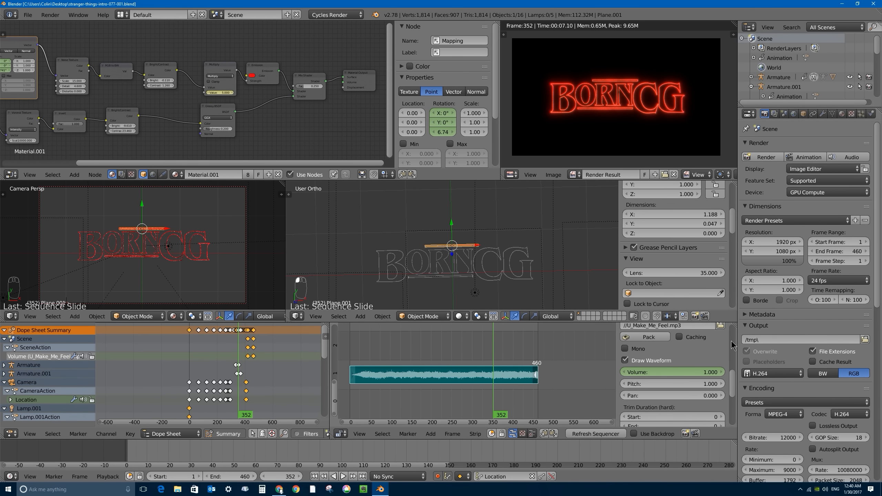
click(864, 339)
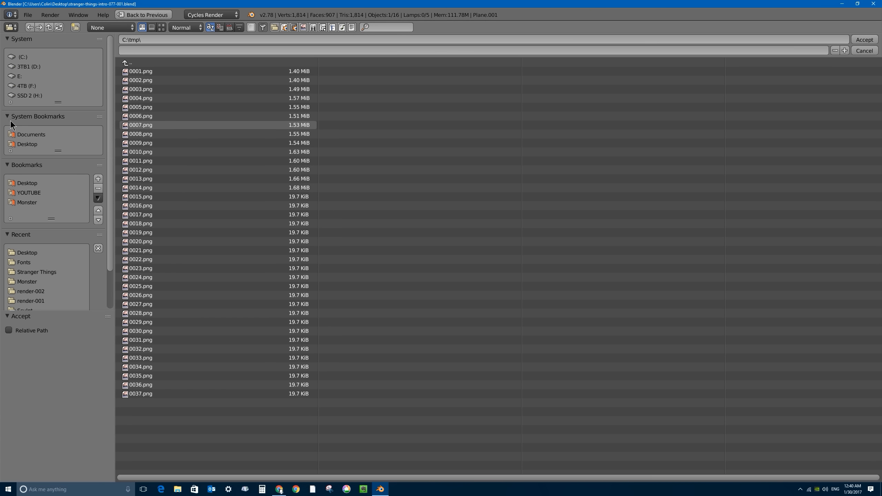
click(27, 144)
click(134, 49)
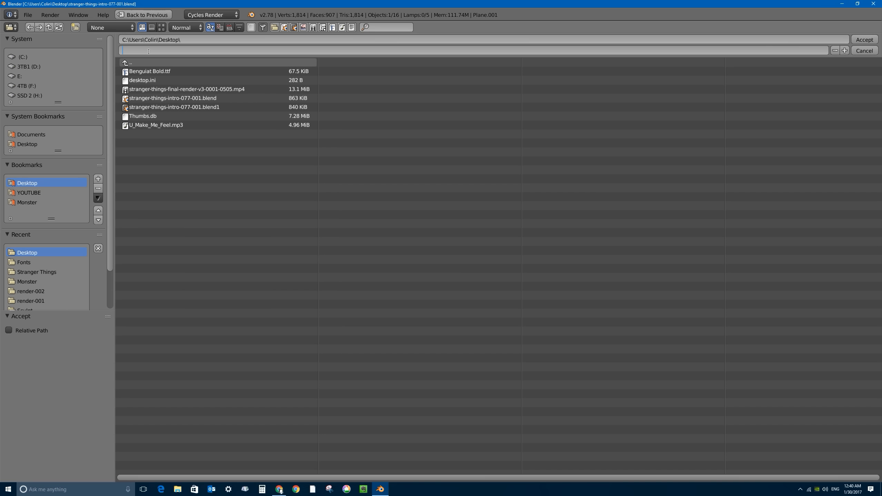
text(borncg-stringer-things)
key(BackSpace)
click(864, 39)
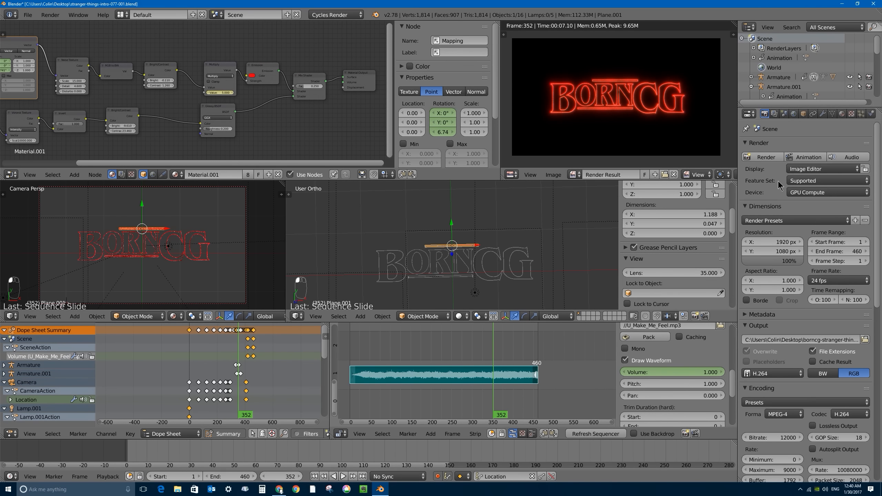
key(ctrl+s)
click(767, 189)
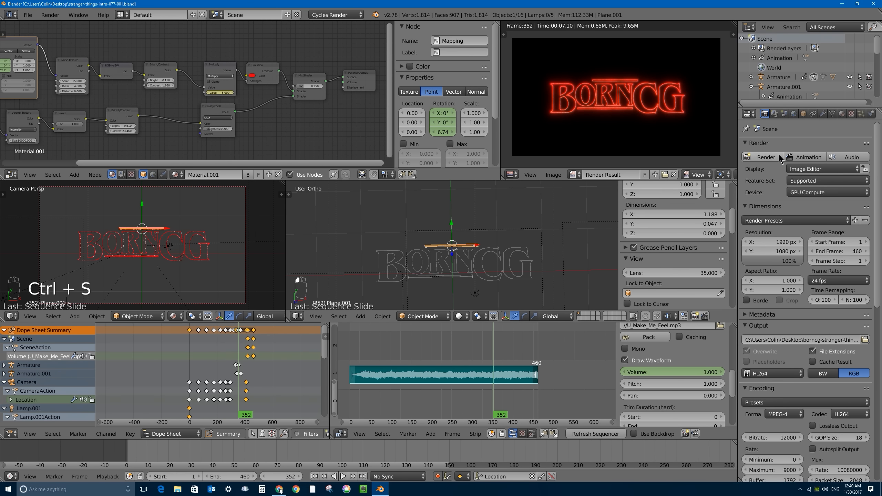